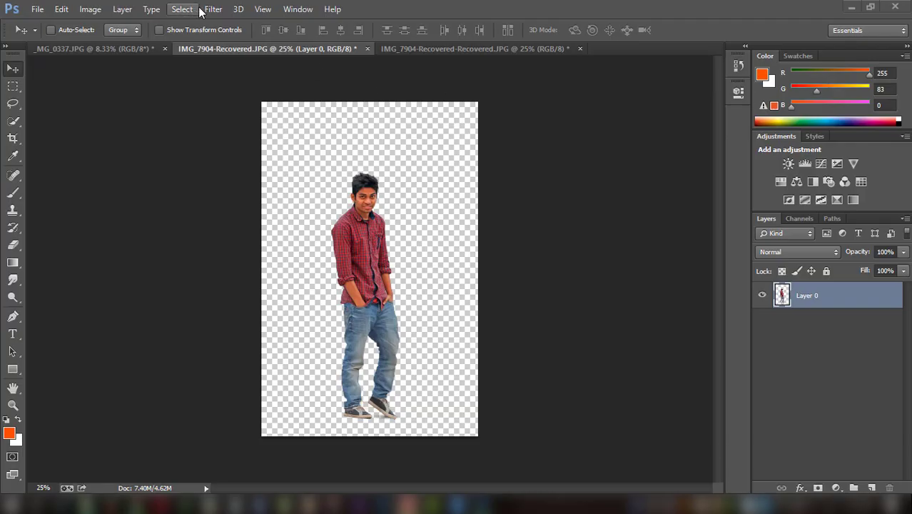
- Apply Camera Raw to the man with Highlights +20, Shadows -17, Whites +37, Blacks +5
left_click(208, 8)
left_click(242, 89)
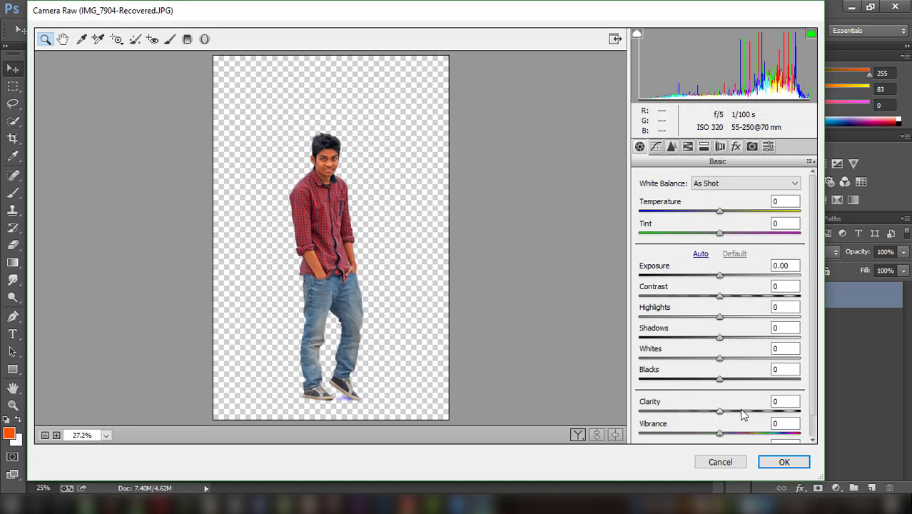
mouse_move(721, 379)
left_mouse_down()
mouse_move(702, 380)
mouse_move(726, 379)
mouse_move(733, 358)
mouse_move(749, 358)
mouse_move(707, 340)
mouse_move(737, 319)
left_mouse_up()
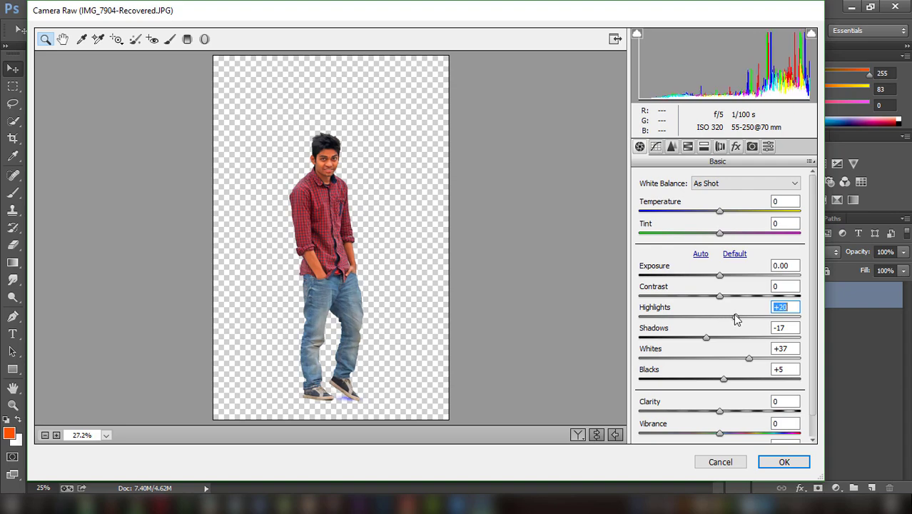
left_click(774, 463)
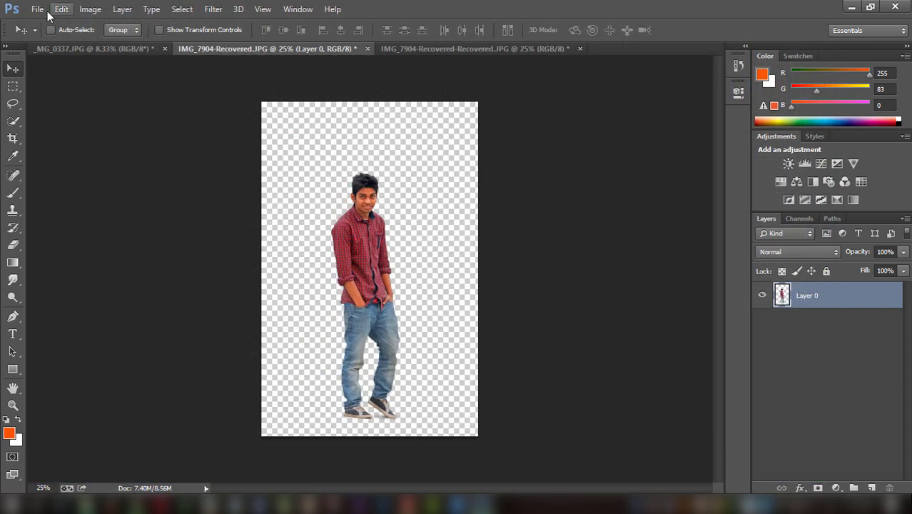
- Place Embedded the FB_IMG roadside sky photo from STOCK (E:) > New folder (6)
left_click(37, 8)
left_click(100, 199)
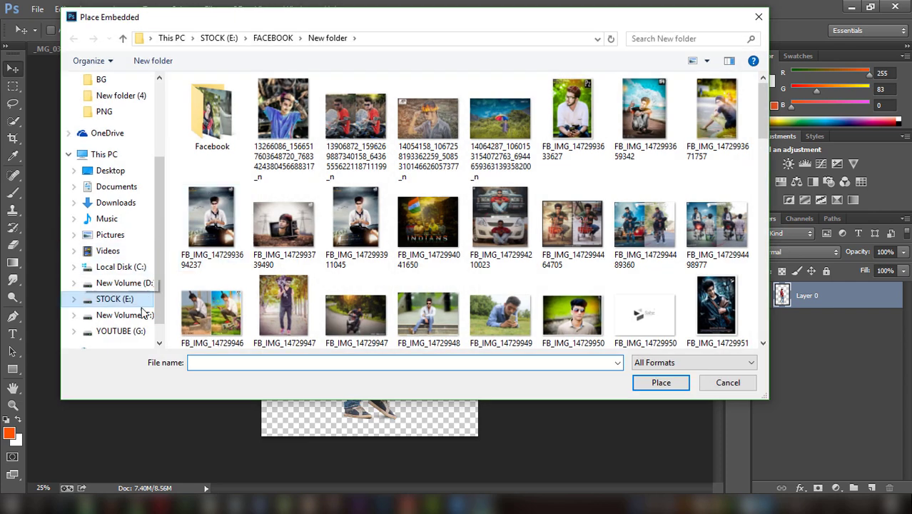
left_click(125, 330)
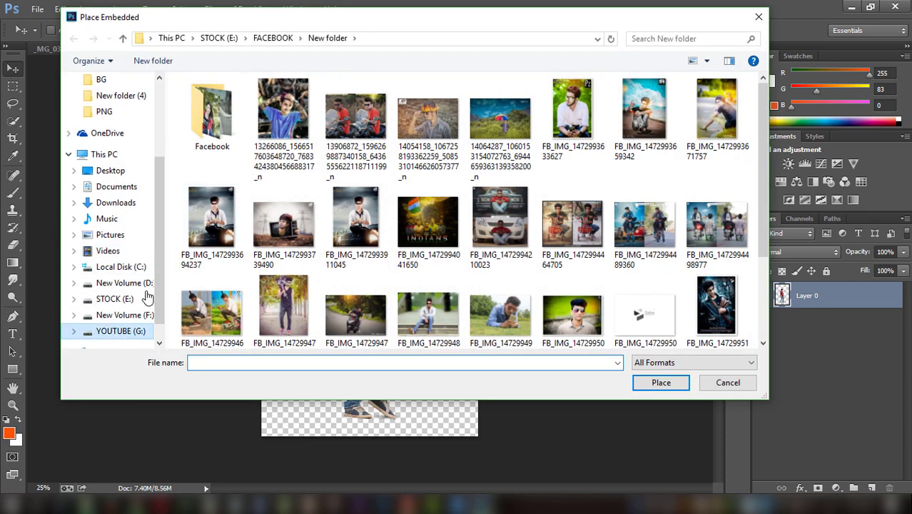
left_click(132, 298)
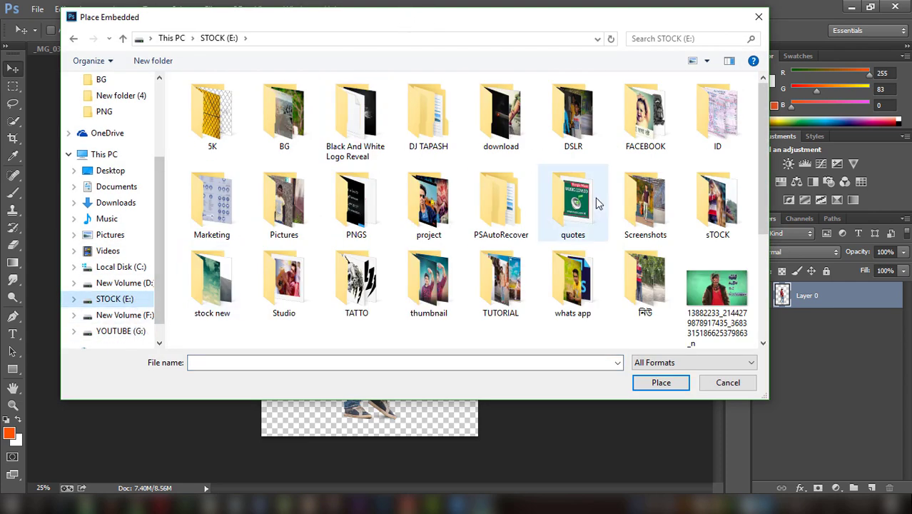
double_click(423, 207)
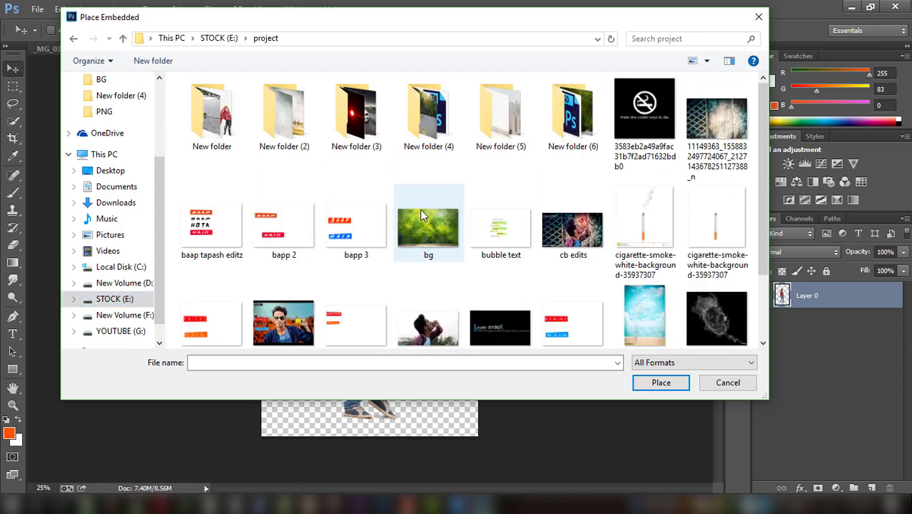
double_click(560, 117)
scroll(524, 205, "down", 1)
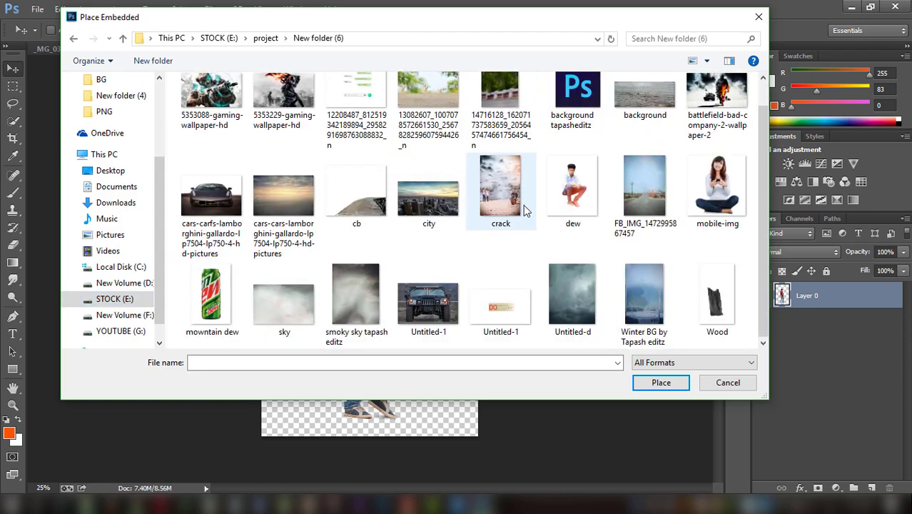
left_click(638, 207)
left_click(661, 383)
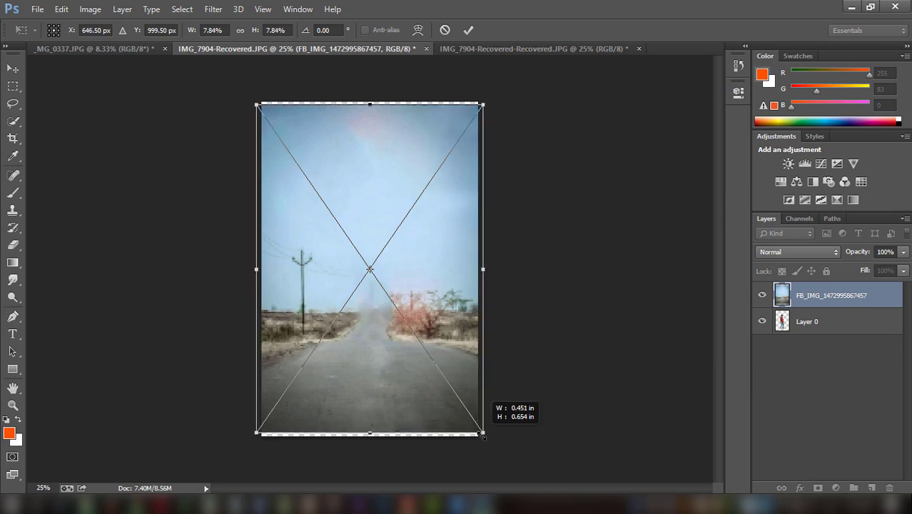
- Scale the road photo to fill the canvas, commit it, and move it below Layer 0
left_click_drag(476, 427, 486, 437)
right_click(365, 138)
left_click(397, 146)
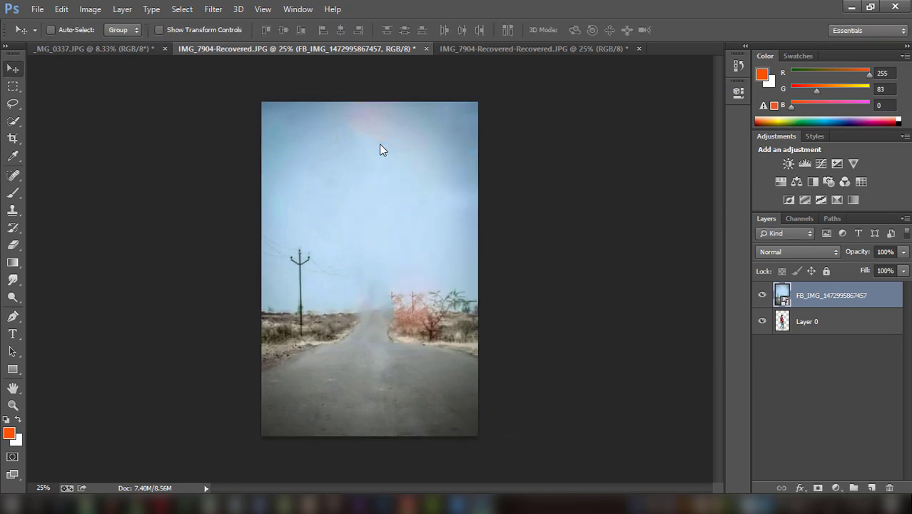
left_click_drag(817, 303, 816, 361)
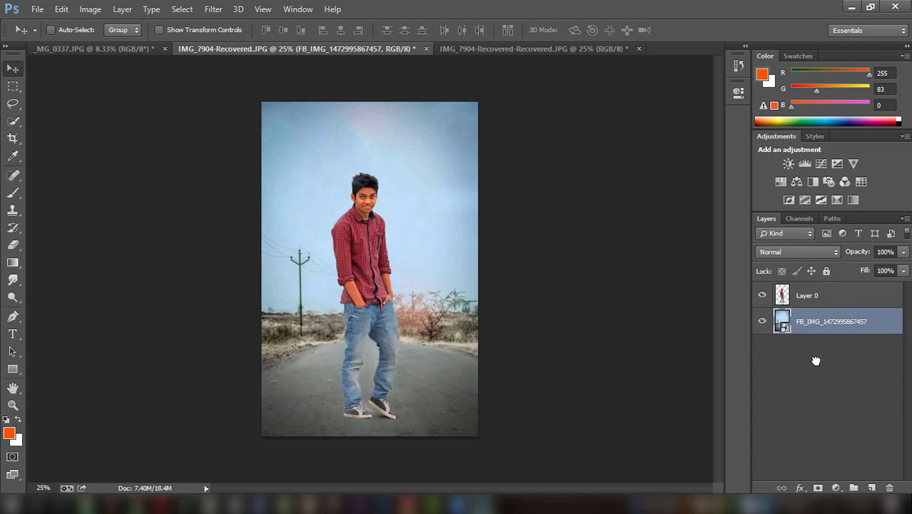
- Rasterize the FB_IMG road photo layer
left_click(821, 303)
left_click(826, 324)
right_click(825, 321)
left_click(596, 208)
- Enlarge, lower and squash the road photo, leaving an empty strip along the top
left_click(183, 30)
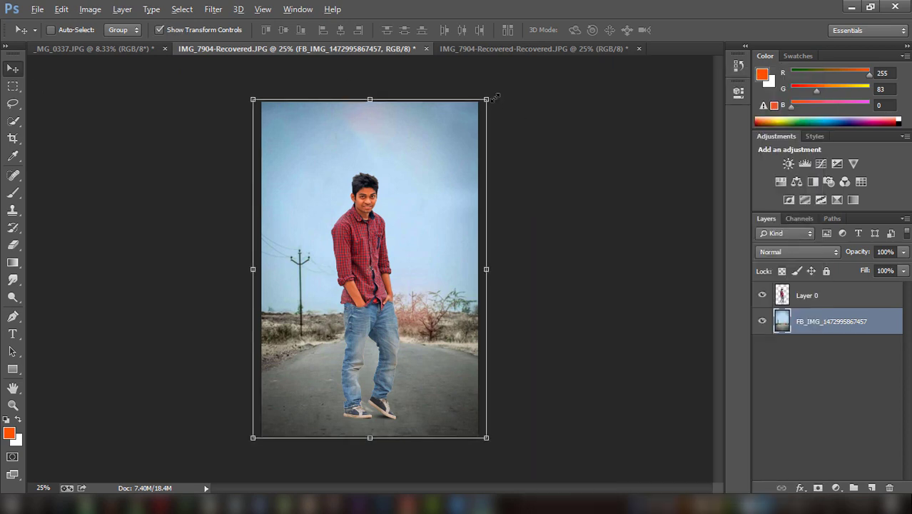
left_click_drag(492, 102, 482, 157)
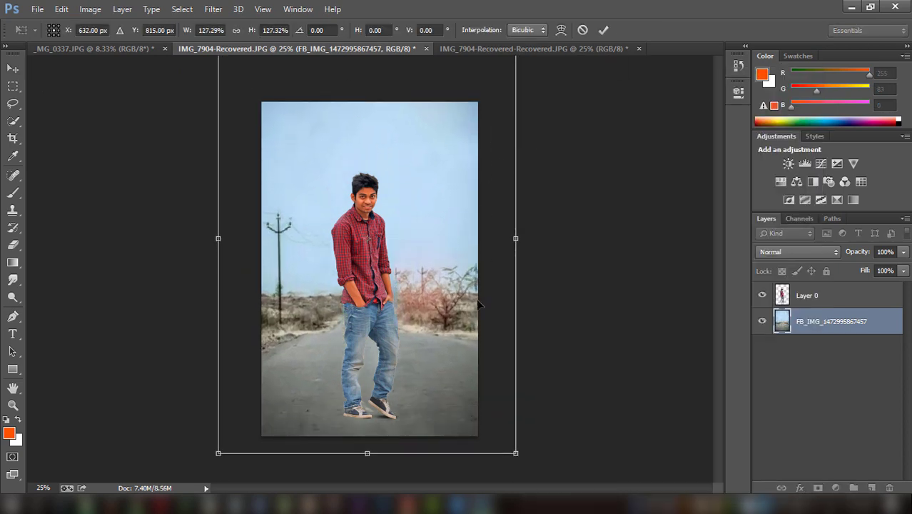
left_click_drag(407, 265, 405, 318)
left_click_drag(369, 80, 369, 140)
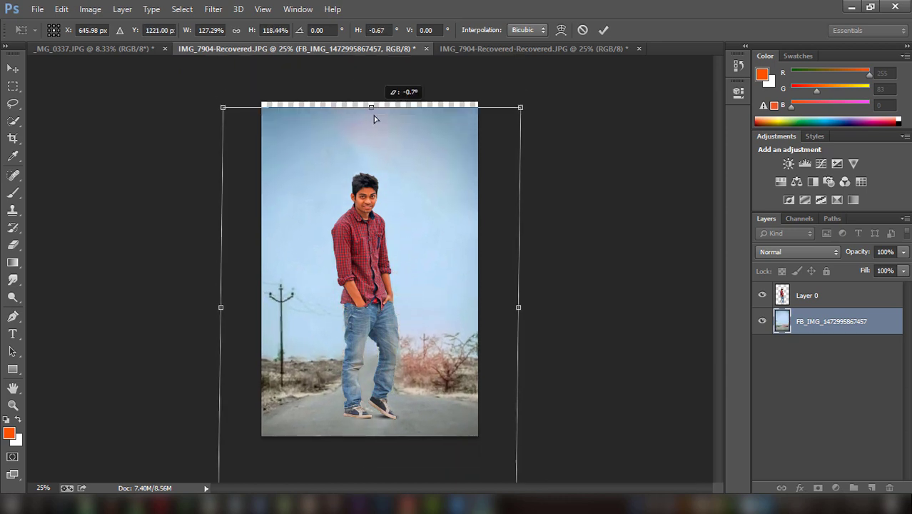
left_click_drag(421, 279, 406, 149)
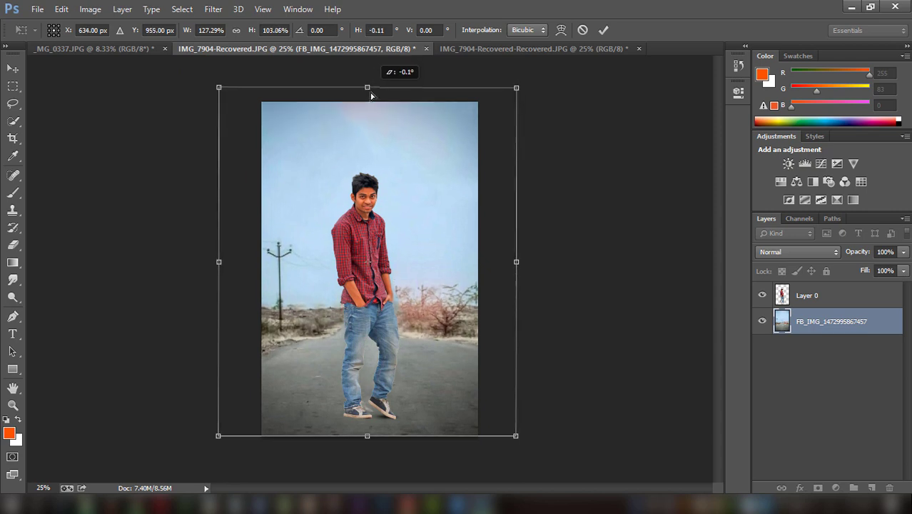
left_click_drag(369, 71, 369, 141)
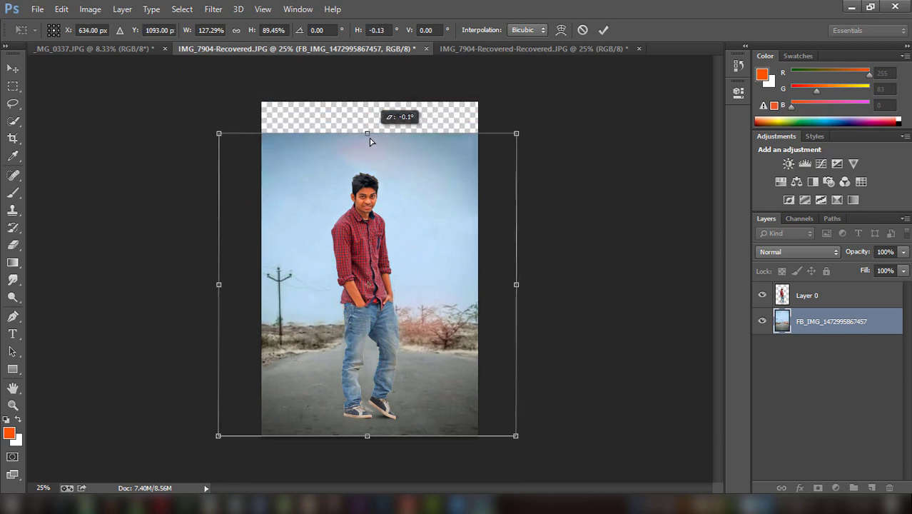
left_click(604, 30)
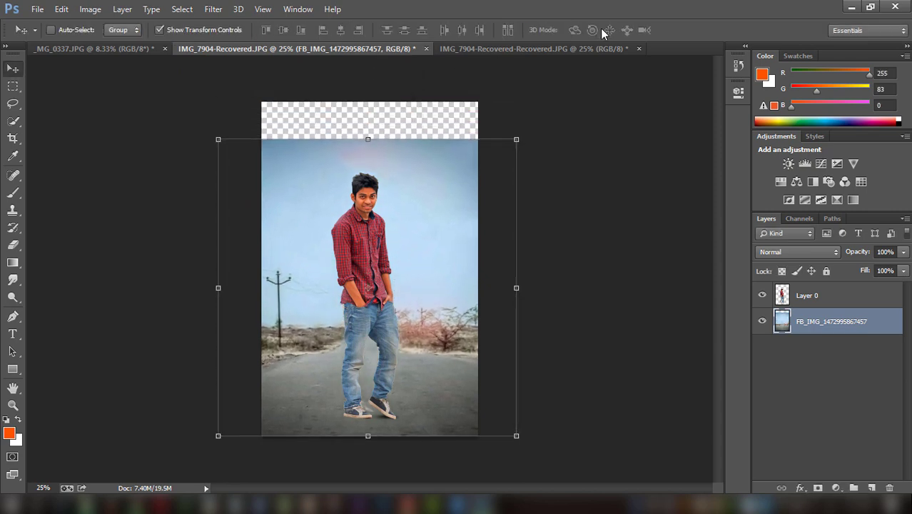
left_click(160, 30)
left_click(820, 300)
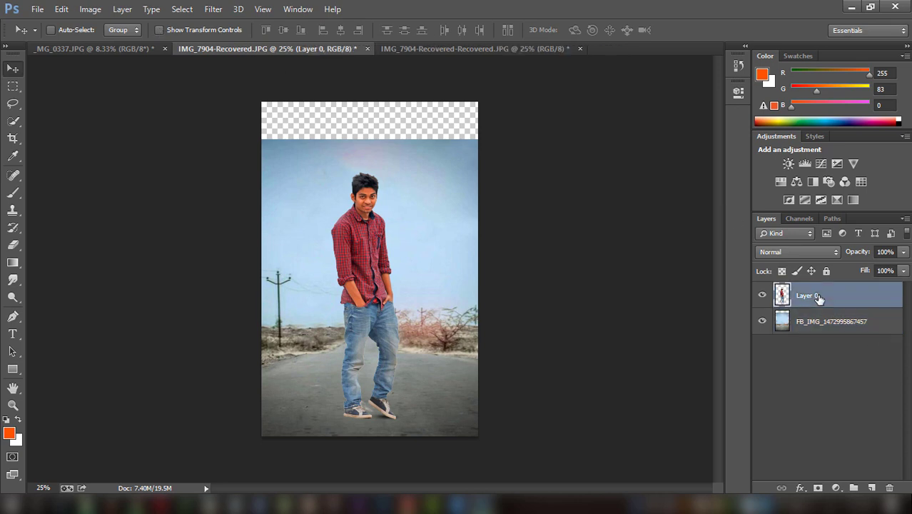
right_click(818, 296)
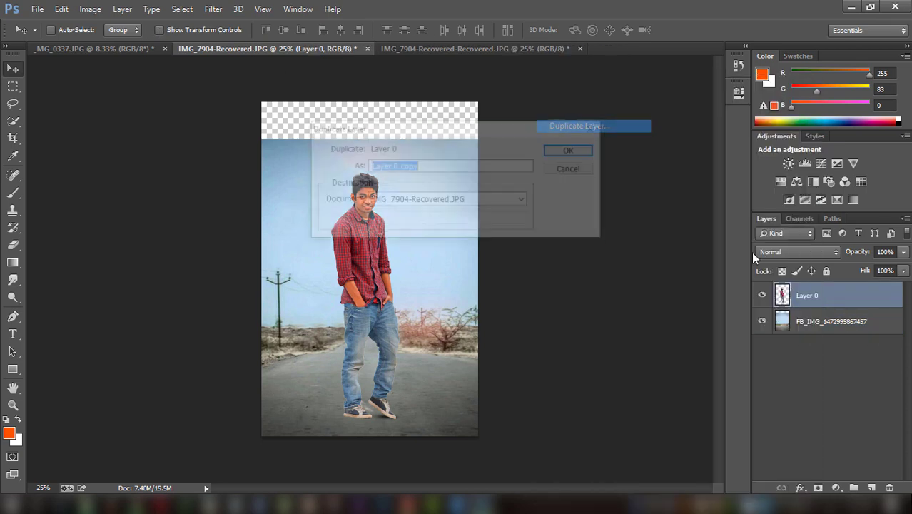
left_click(593, 126)
left_click(574, 151)
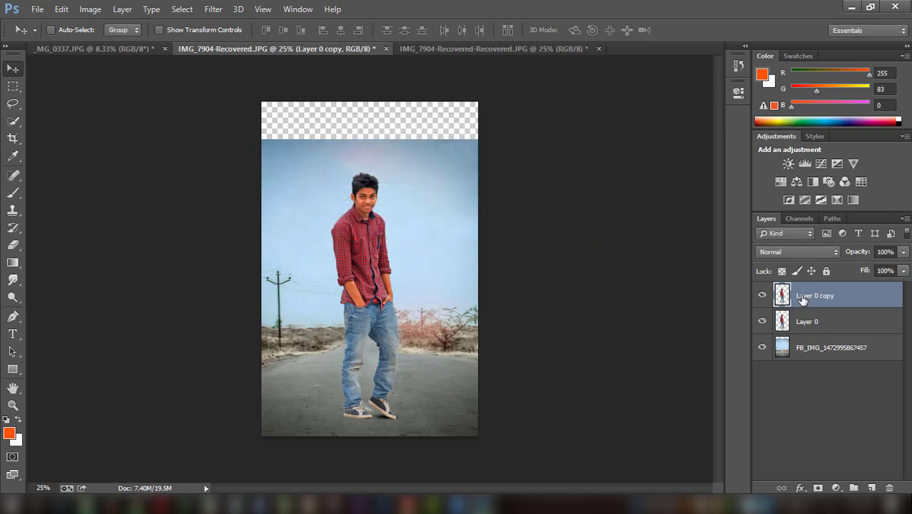
left_click(779, 183)
left_click(622, 310)
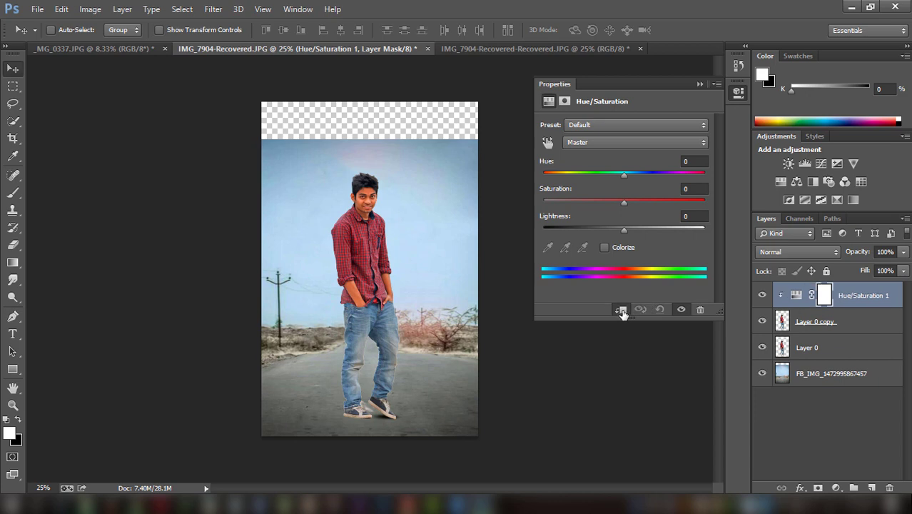
left_click_drag(624, 227, 489, 227)
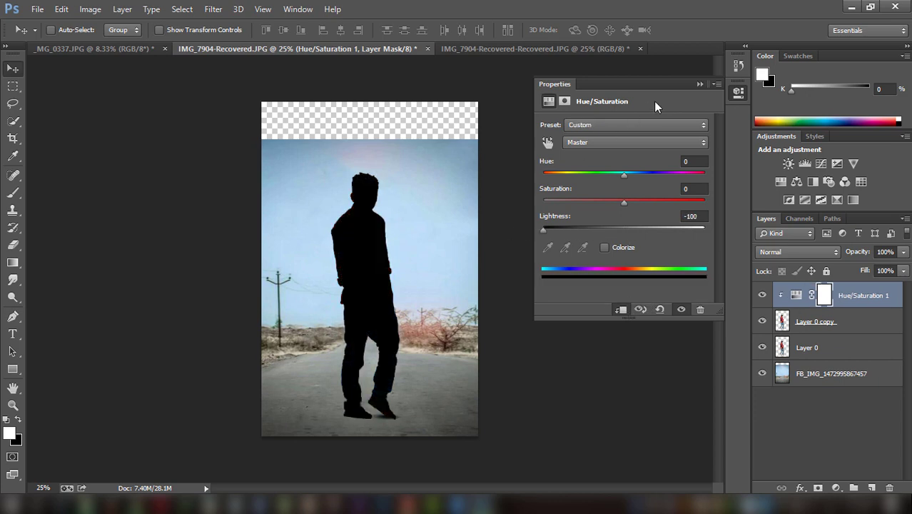
left_click(696, 84)
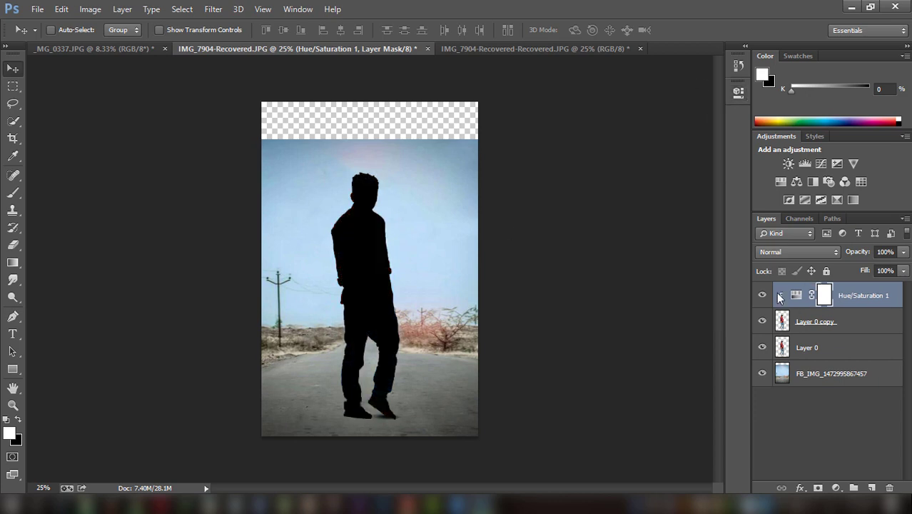
left_click(837, 322)
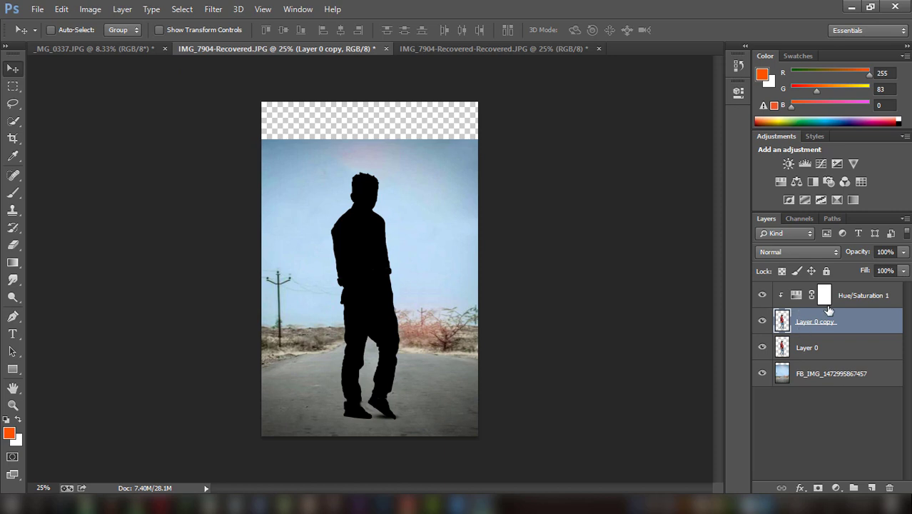
left_click_drag(826, 326, 830, 349)
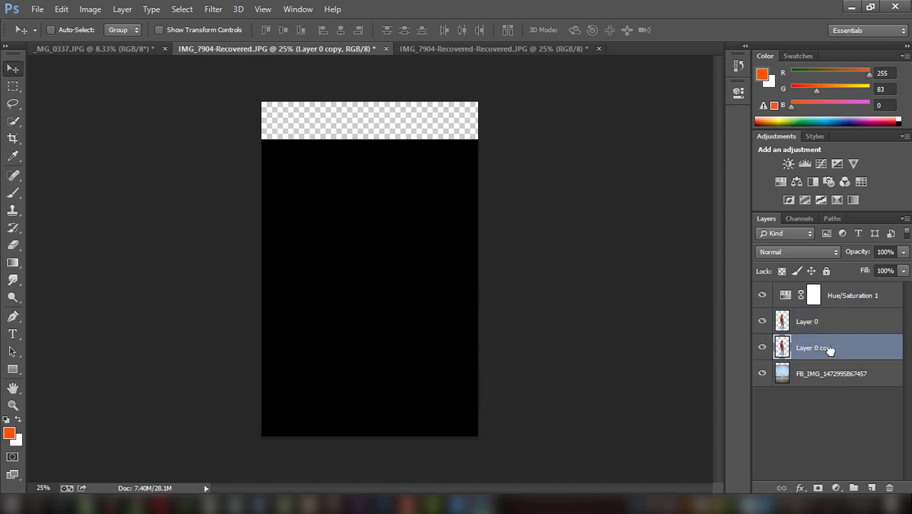
left_click_drag(834, 301, 840, 324)
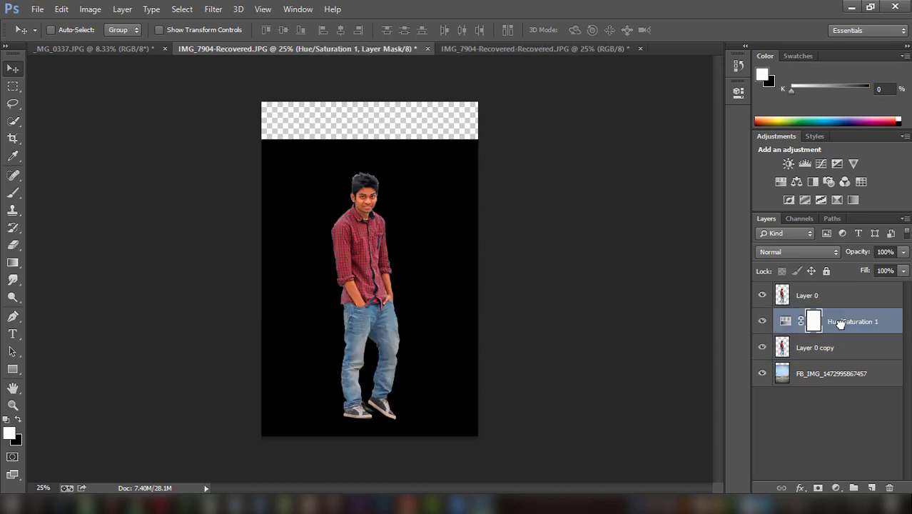
left_click(762, 294)
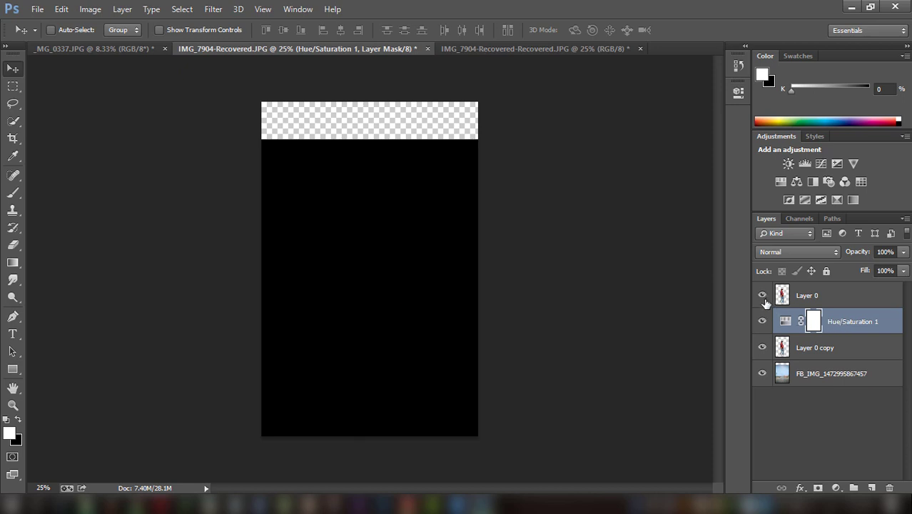
left_click(762, 296)
left_click(763, 322)
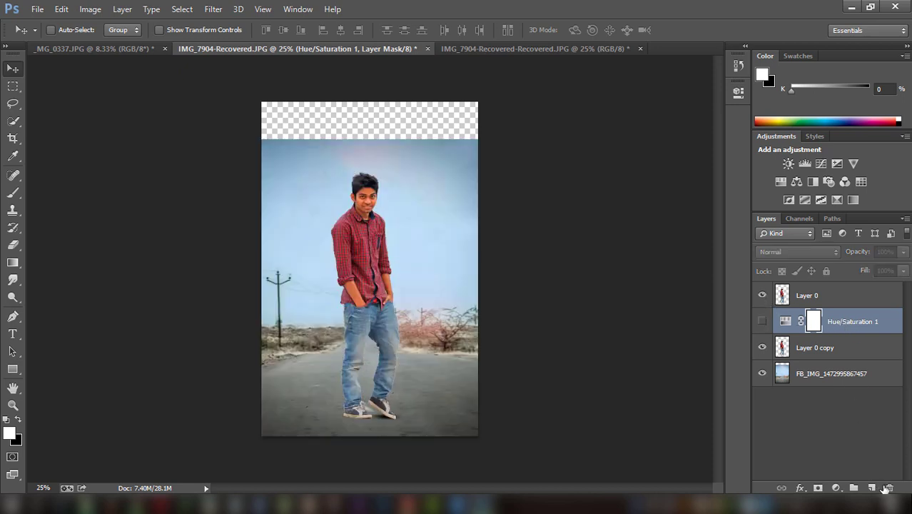
left_click(846, 350, "ctrl")
left_click(889, 488)
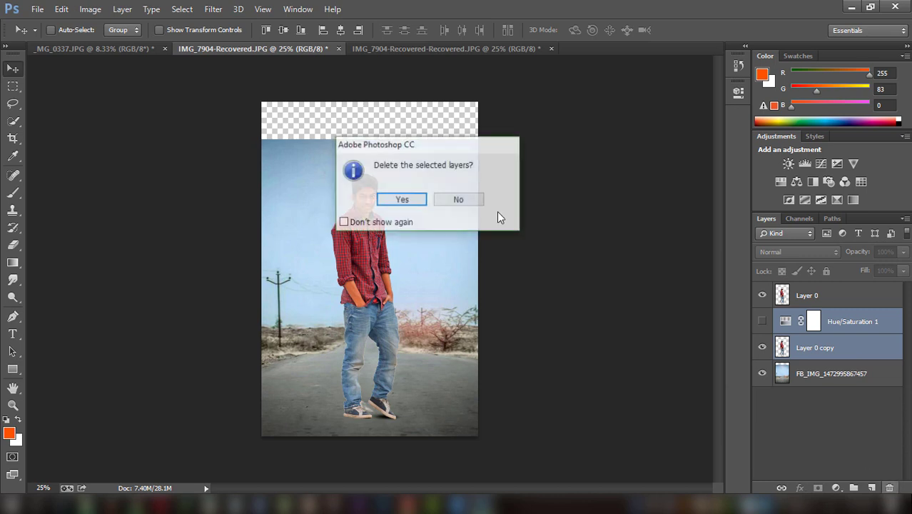
left_click(413, 199)
left_click(816, 296)
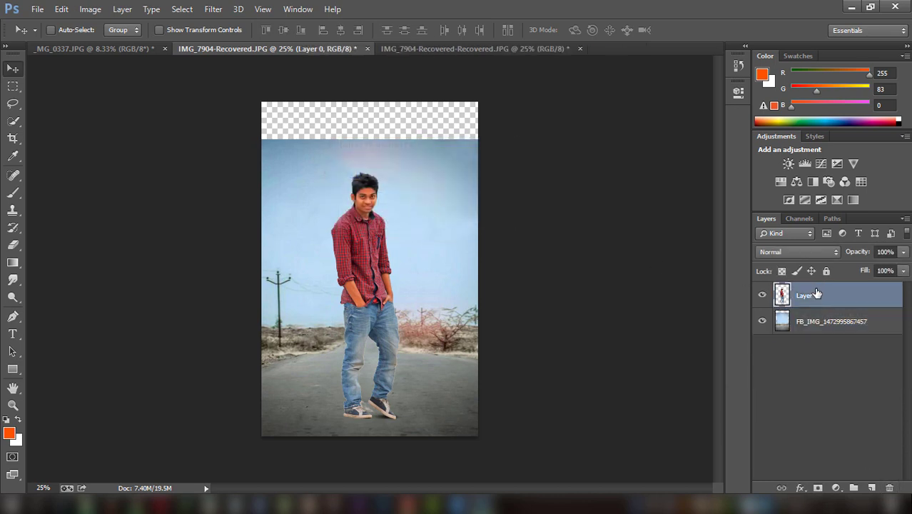
- Duplicate Layer 0, blacken the copy with Lightness -100, and move it below Layer 0
key("ctrl+j")
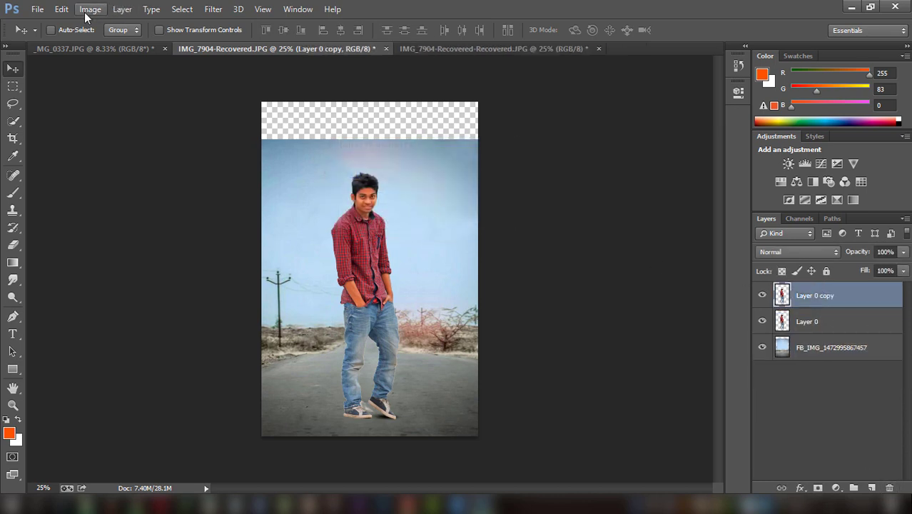
left_click(90, 9)
left_click(276, 111)
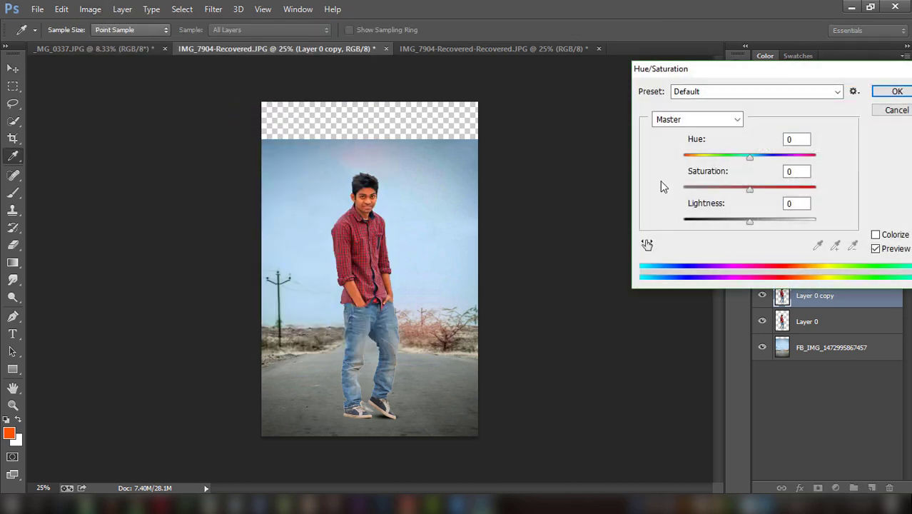
left_click_drag(749, 224, 636, 225)
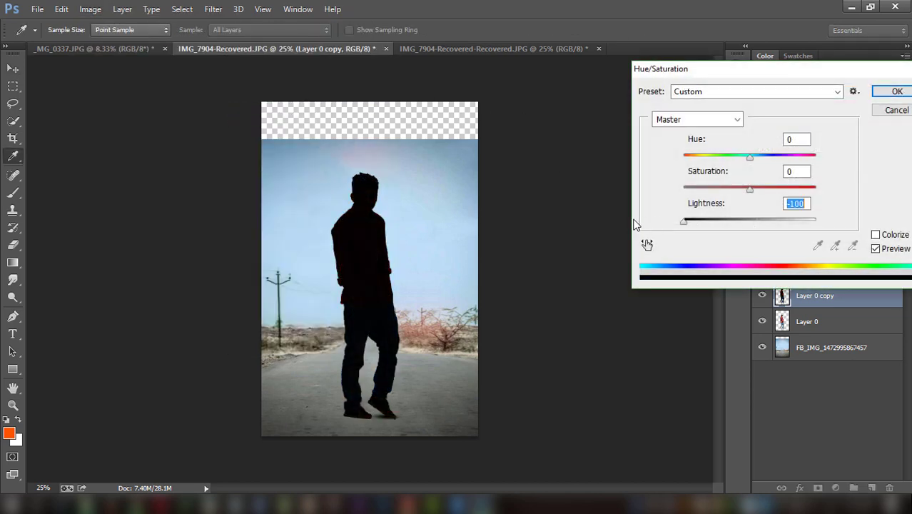
left_click(897, 91)
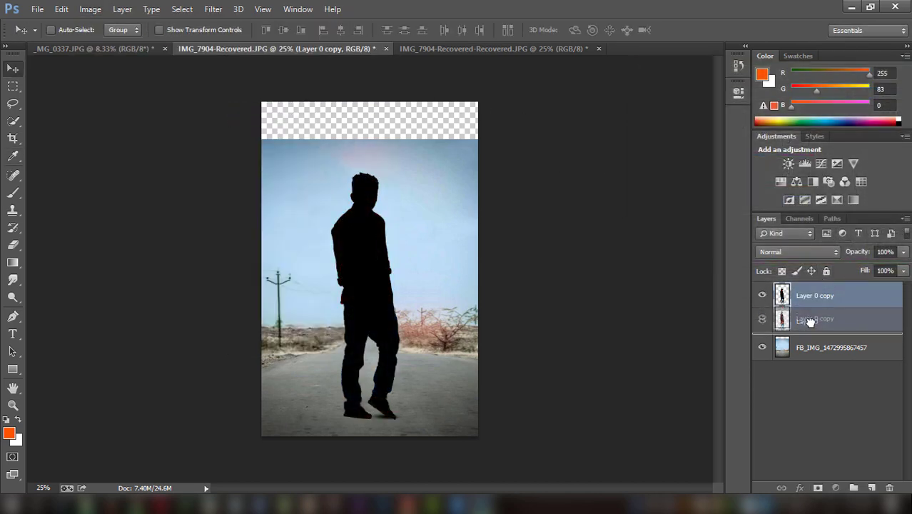
left_click_drag(811, 298, 811, 322)
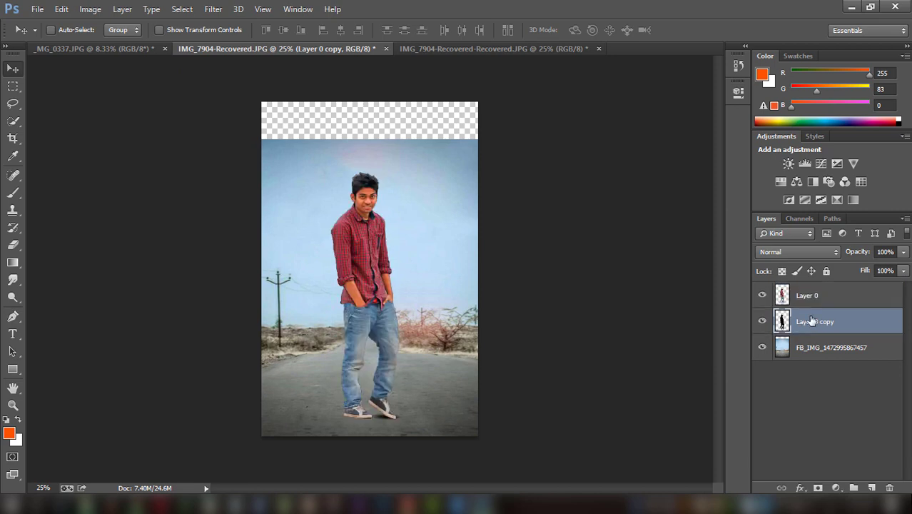
left_click(159, 30)
- Skew, rotate and scale the silhouette flat onto the road leftward from the feet
mouse_move(367, 176)
left_mouse_down()
mouse_move(111, 389)
mouse_move(109, 401)
left_mouse_up()
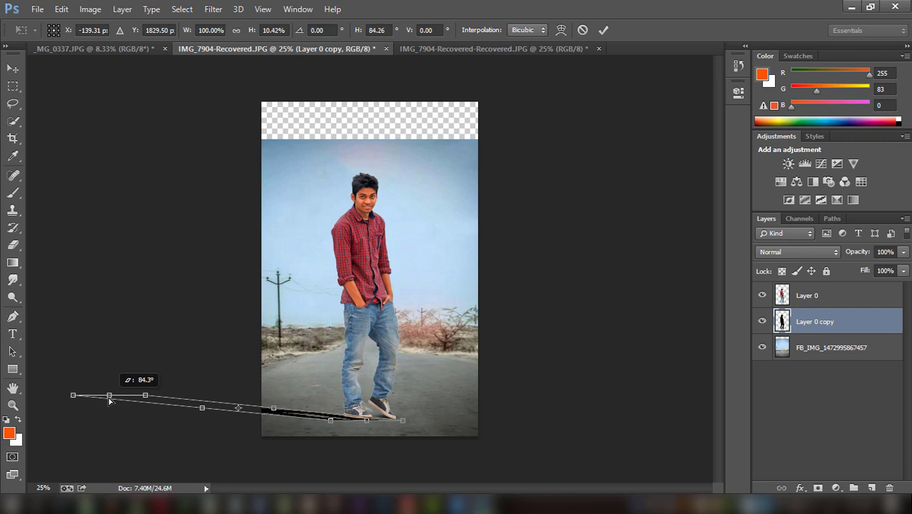
left_click_drag(202, 409, 208, 432)
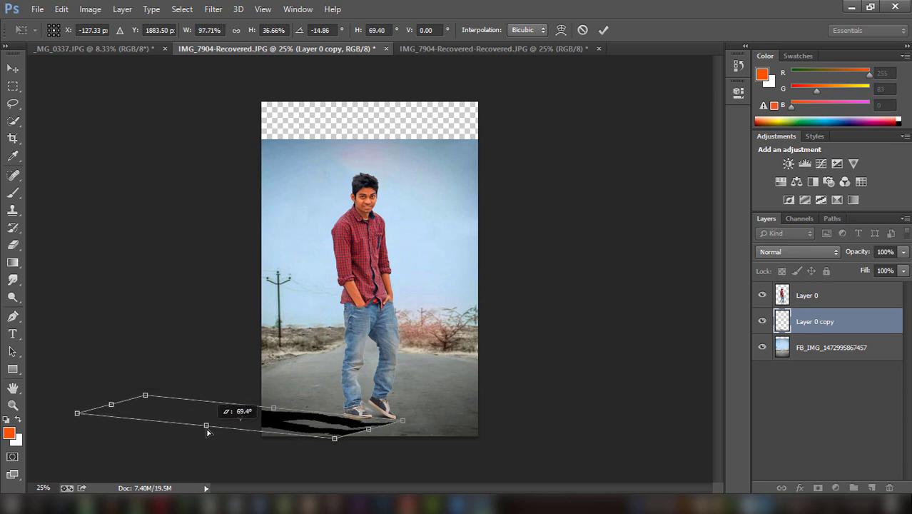
left_click_drag(337, 423, 337, 406)
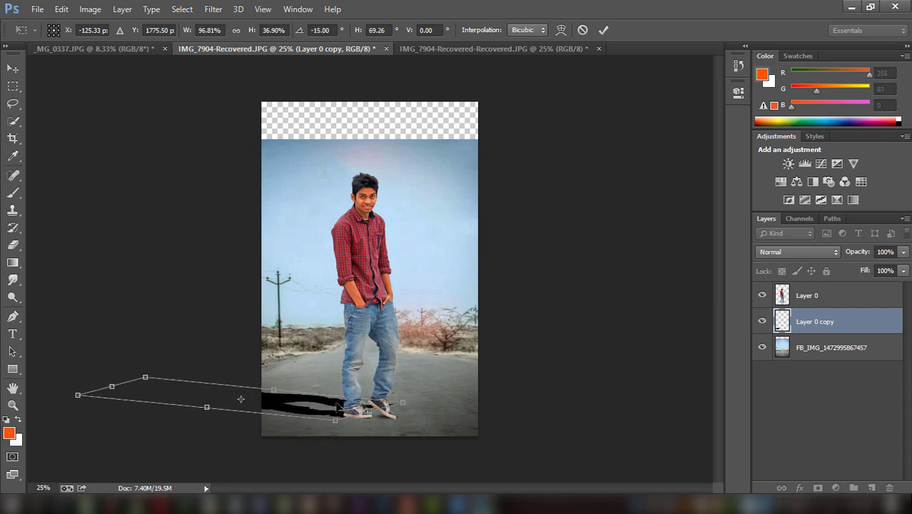
left_click_drag(367, 373, 386, 381)
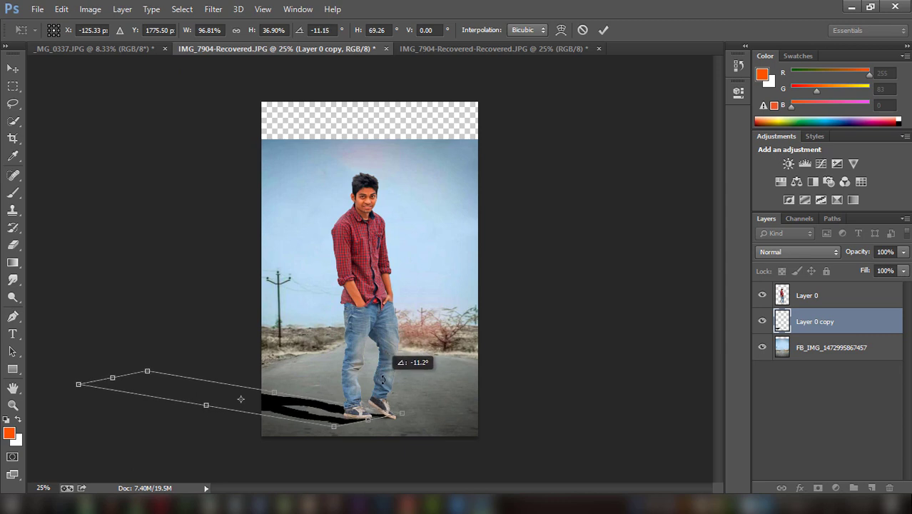
left_click_drag(82, 383, 82, 400)
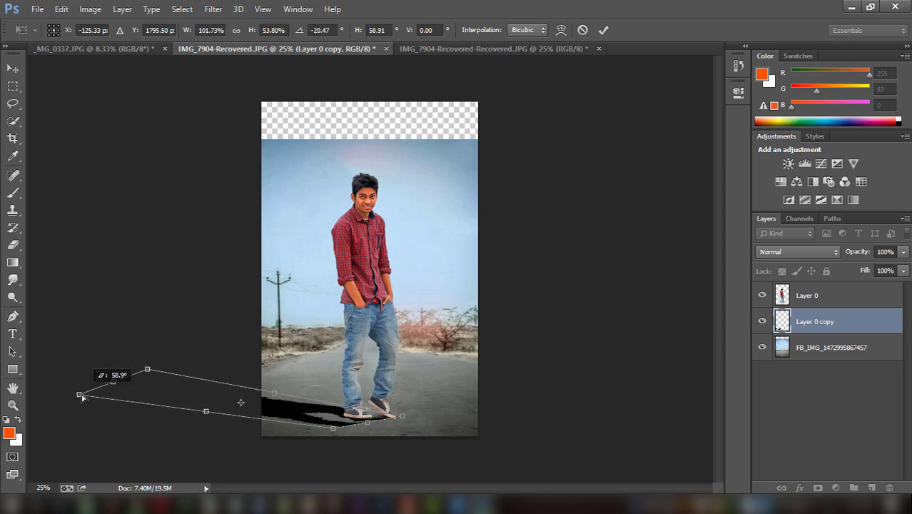
left_click_drag(377, 411, 336, 414)
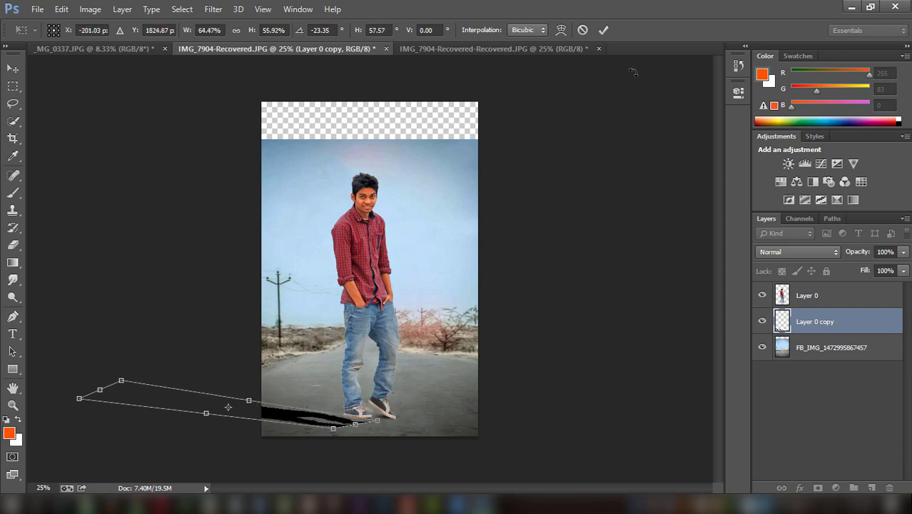
left_click(604, 30)
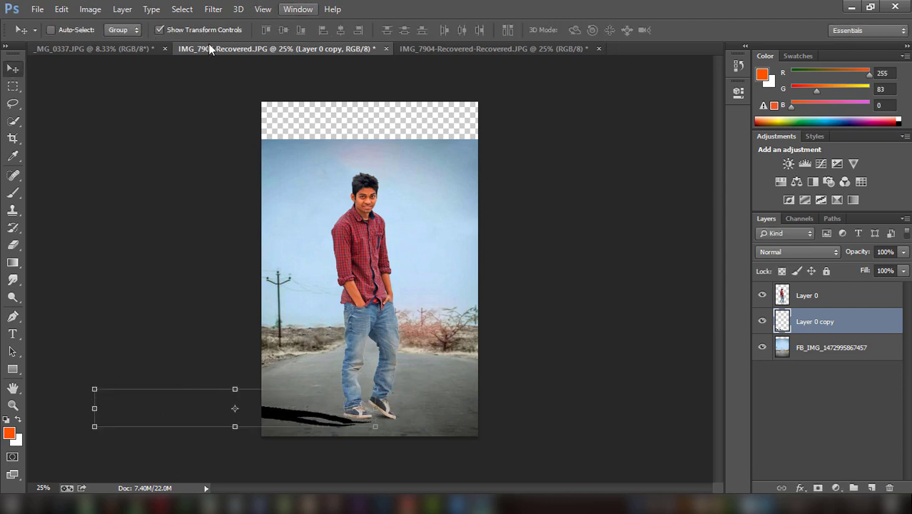
left_click(160, 30)
- Reposition the shadow under the feet and refine its skew, size and height
left_click_drag(296, 419, 327, 420)
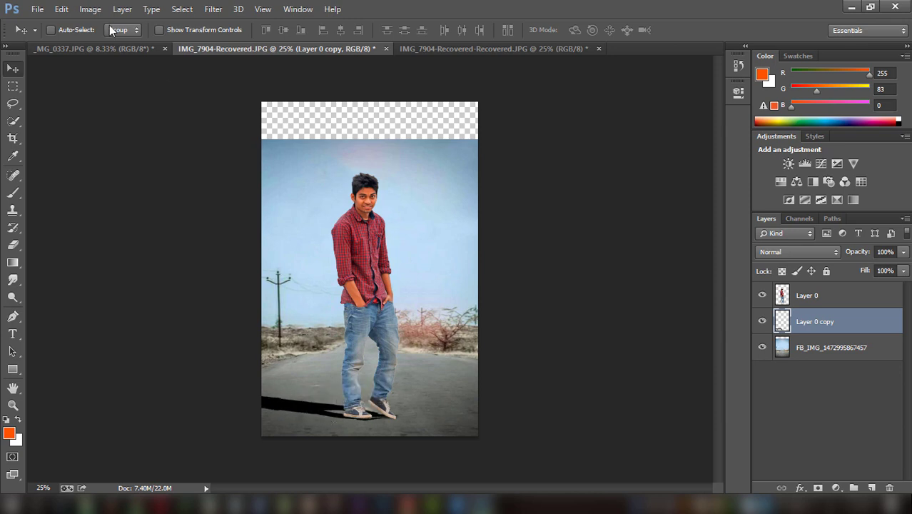
left_click(159, 29)
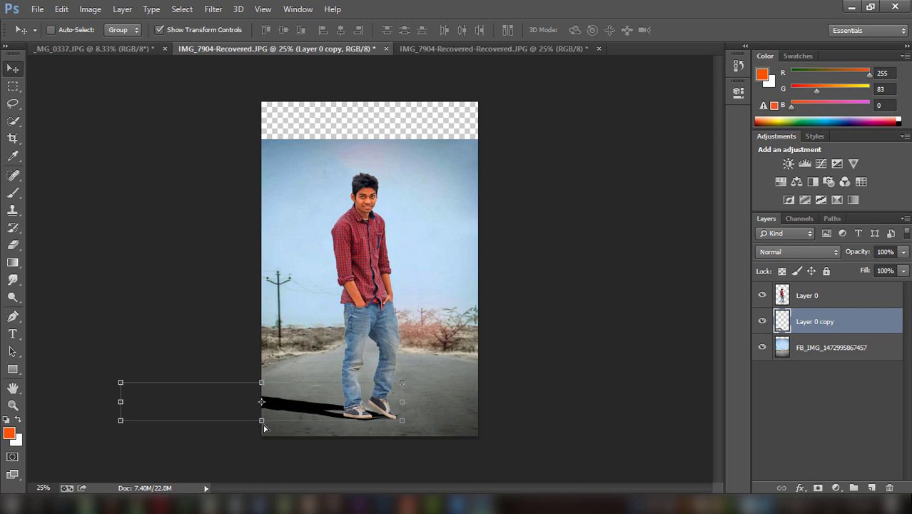
left_click_drag(264, 427, 263, 427)
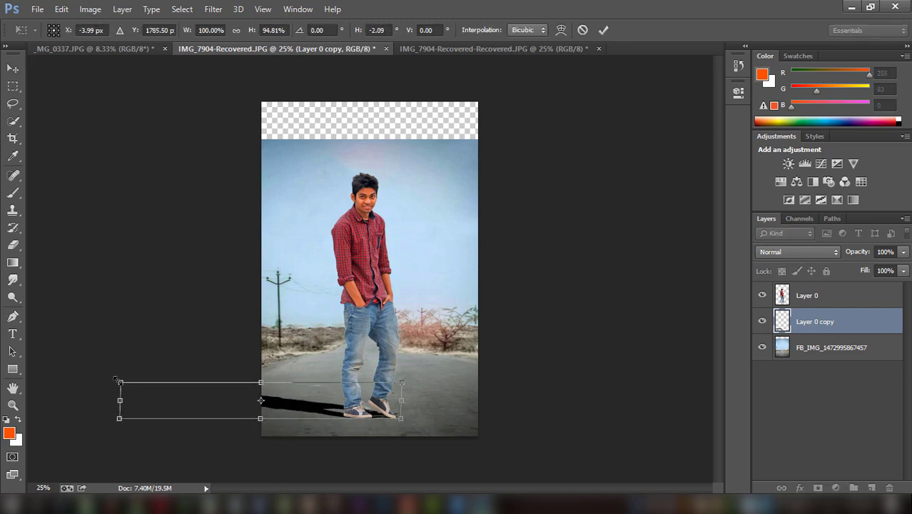
left_click_drag(115, 379, 108, 359)
left_click_drag(314, 392, 306, 394)
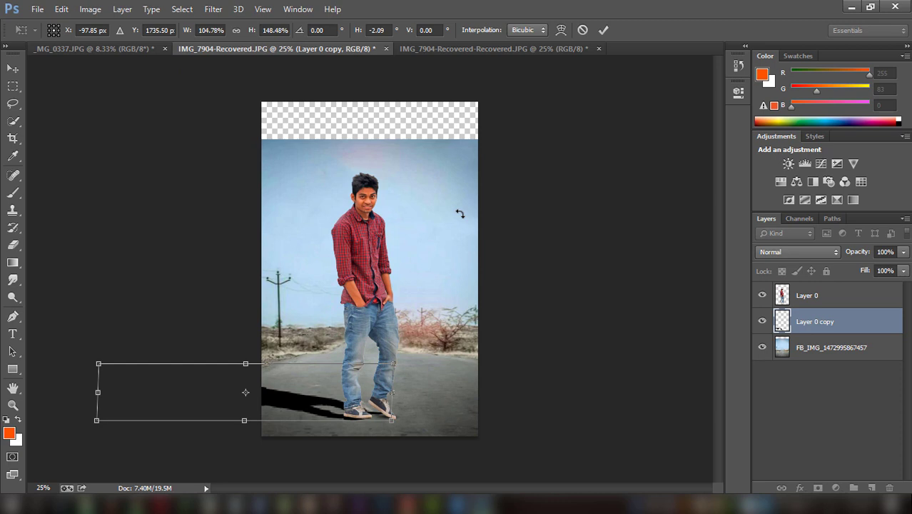
left_click(604, 30)
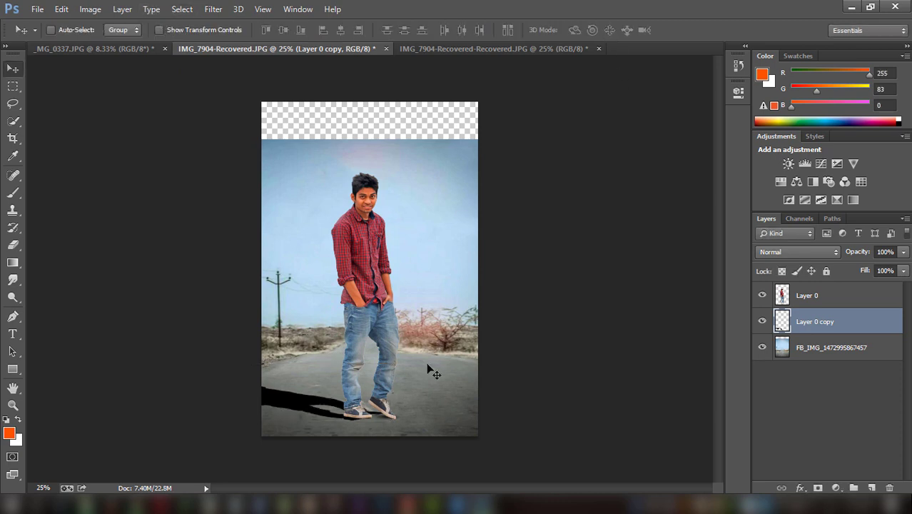
- Nudge the shadow under the feet and Gaussian-blur it at about 20.9 pixels radius
left_click_drag(396, 438, 392, 431)
left_click(90, 8)
mouse_move(110, 43)
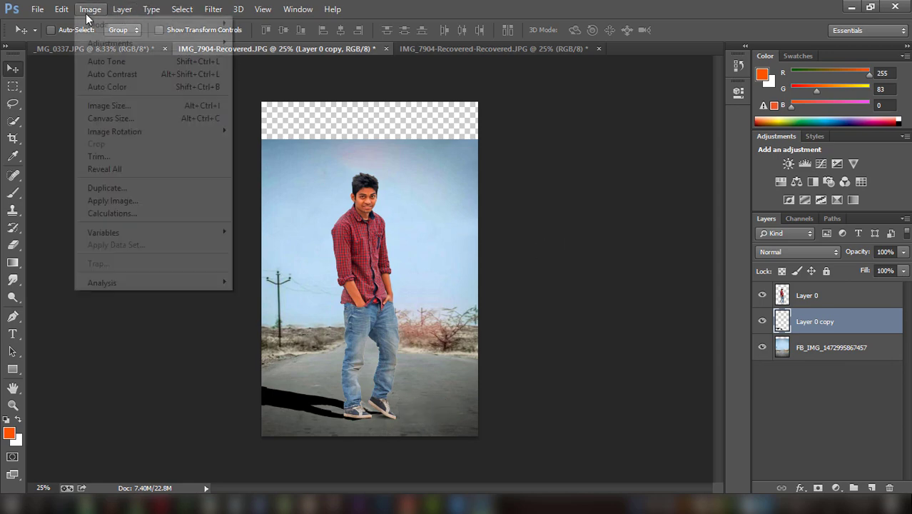
left_click(213, 9)
mouse_move(220, 156)
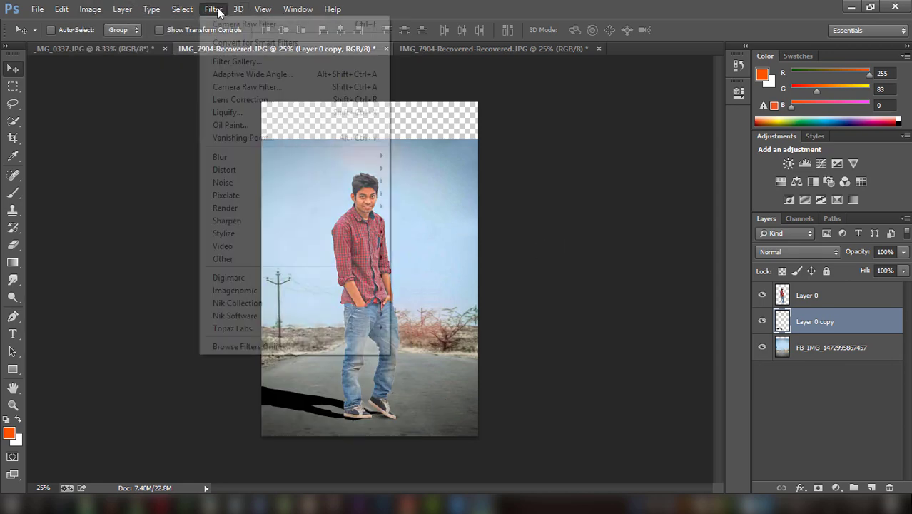
left_click(427, 251)
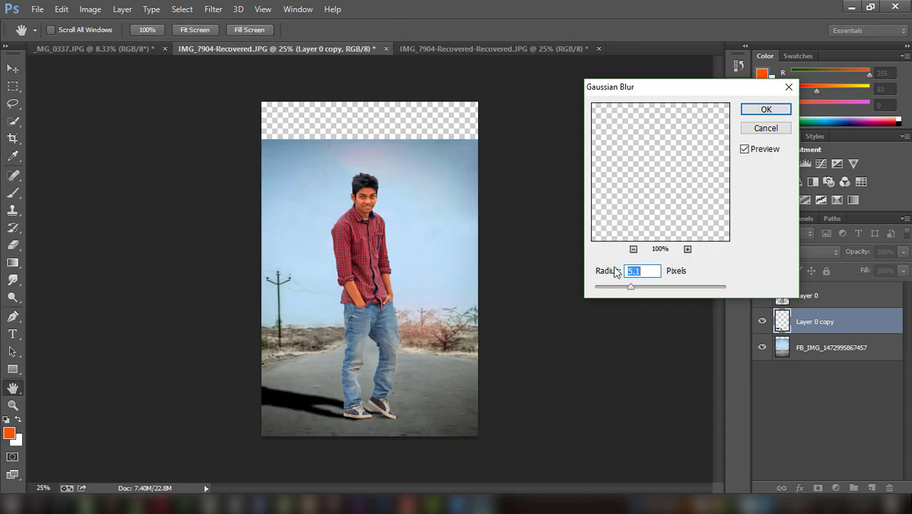
mouse_move(629, 293)
left_mouse_down()
mouse_move(657, 282)
mouse_move(629, 289)
left_mouse_up()
left_click(766, 109)
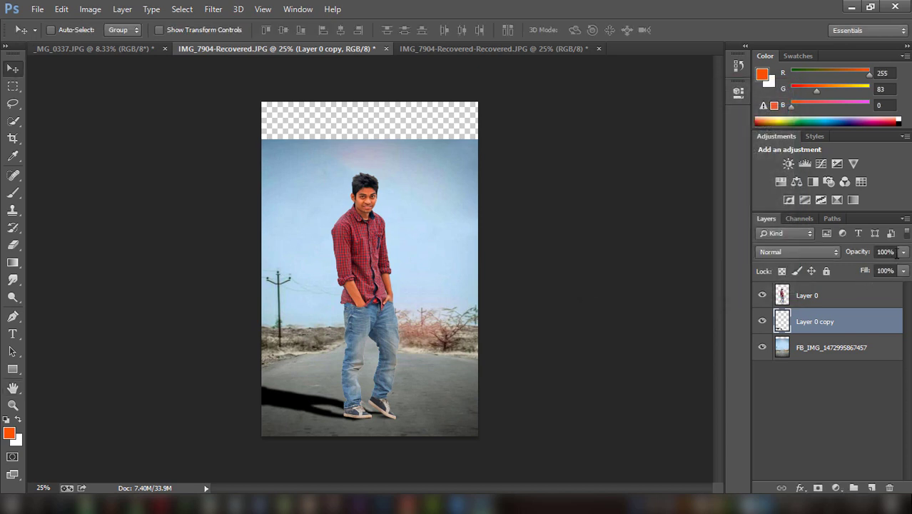
- Fade the shadow layer to 30% opacity and shift the man and his shadow left
mouse_move(903, 252)
left_mouse_down()
mouse_move(874, 268)
mouse_move(851, 266)
left_mouse_up()
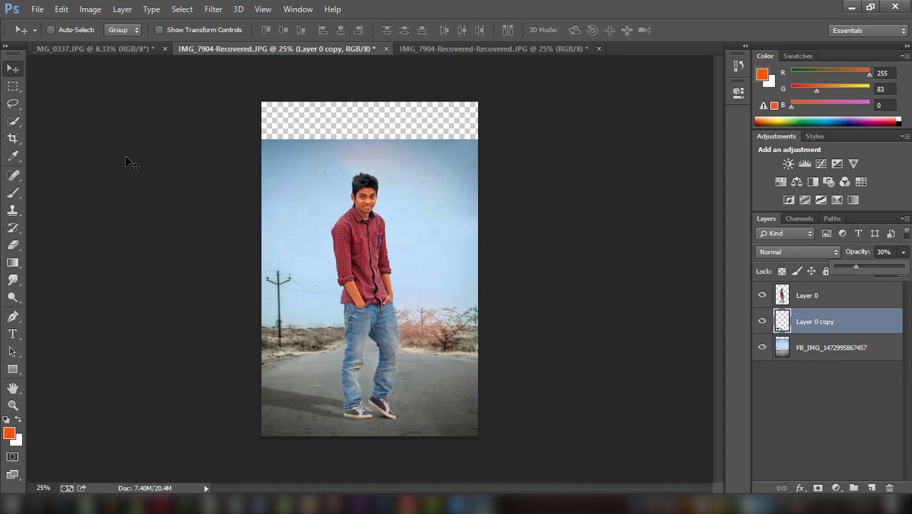
mouse_move(356, 387)
left_mouse_down()
mouse_move(341, 386)
mouse_move(341, 417)
mouse_move(363, 402)
left_mouse_up()
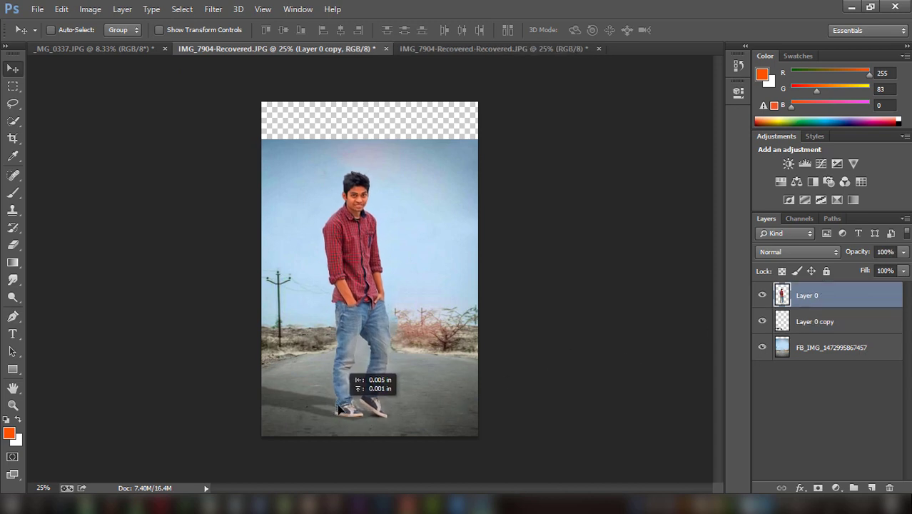
key("alt+bracketleft")
left_click_drag(307, 404, 311, 404)
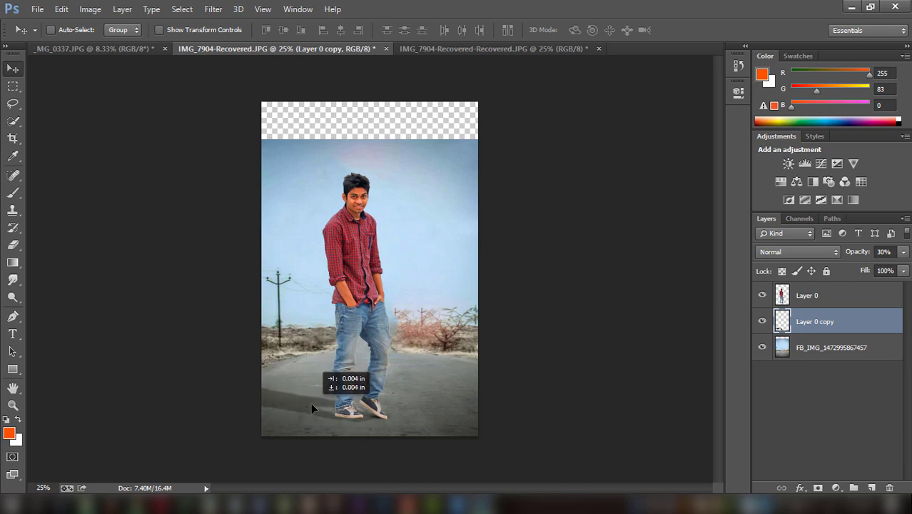
left_click(13, 245)
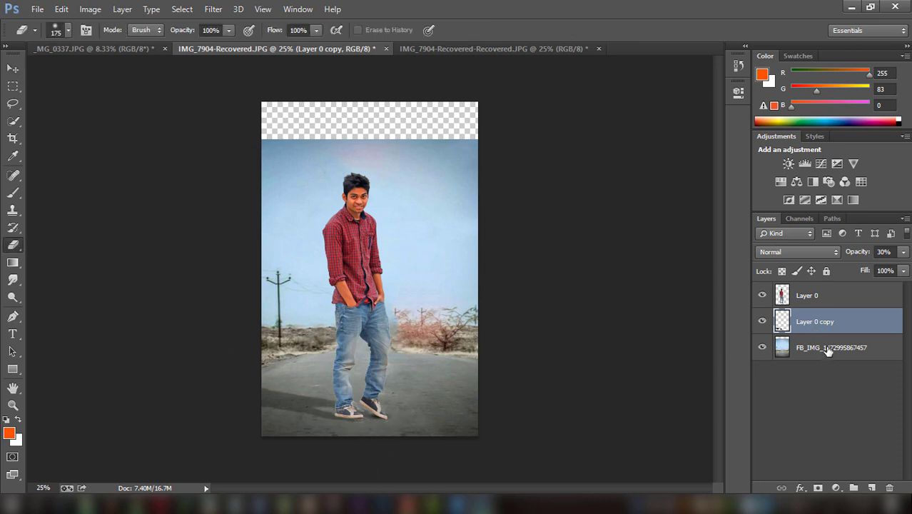
left_click(828, 349)
left_click(14, 68)
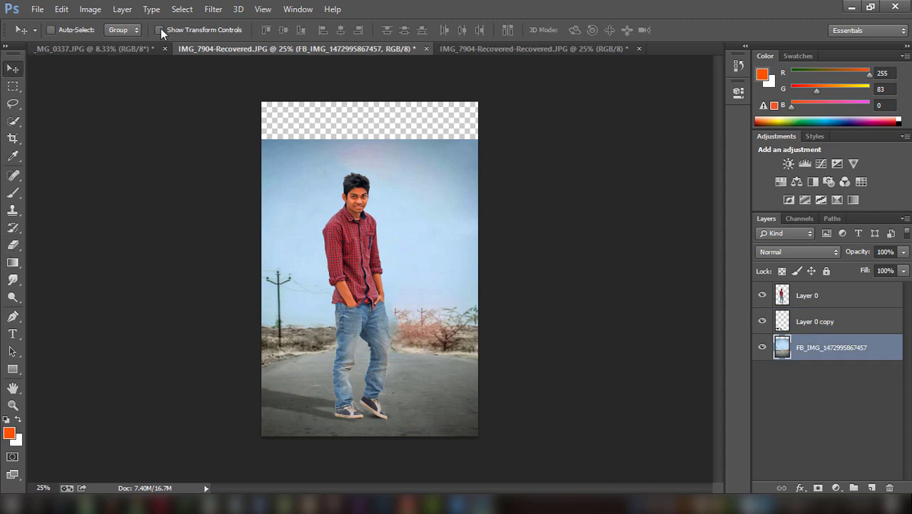
- Adjust the road background's top edge so it stretches slightly taller
left_click(160, 29)
left_click_drag(368, 143, 370, 205)
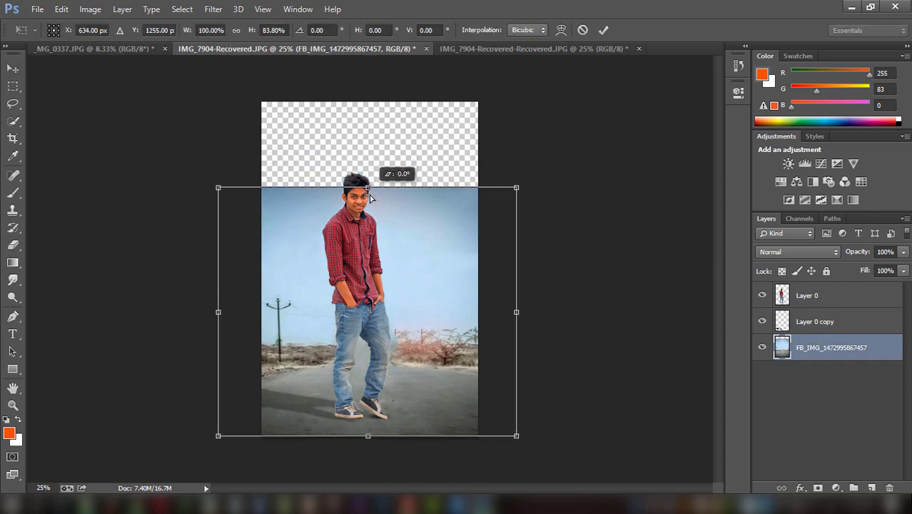
left_click(605, 30)
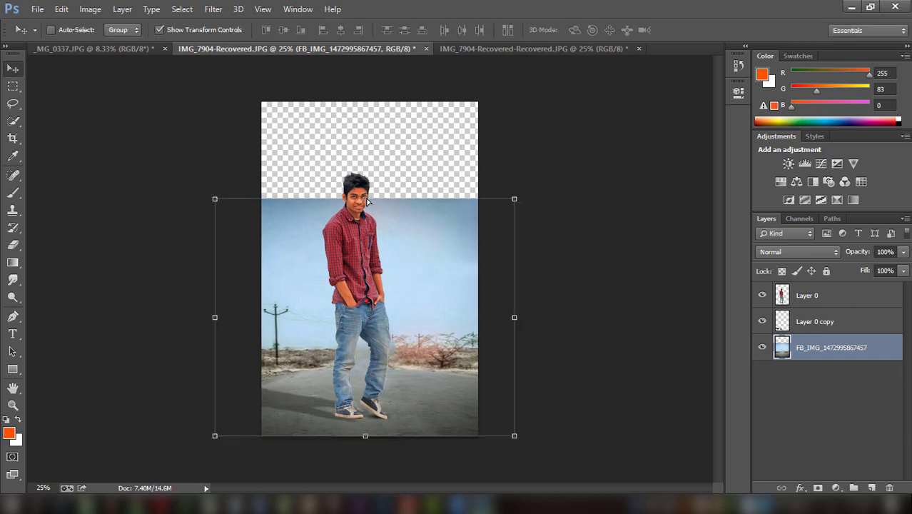
left_click_drag(367, 202, 367, 173)
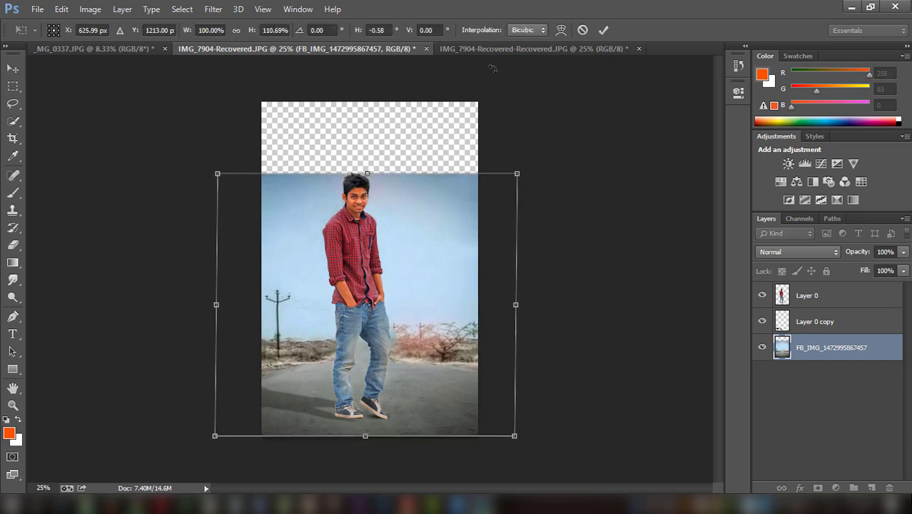
left_click(604, 30)
left_click(164, 29)
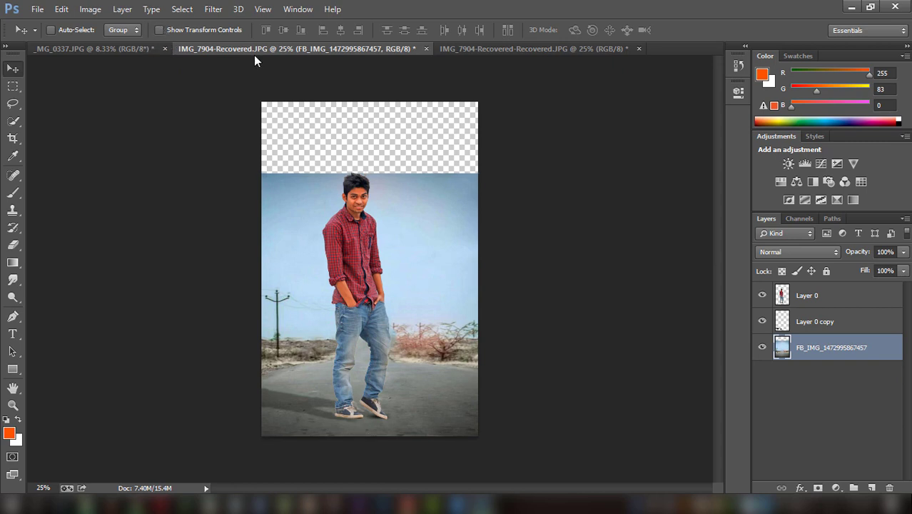
- Move the background and shadow up, and nudge the man with his copy right
left_click(804, 318, "ctrl")
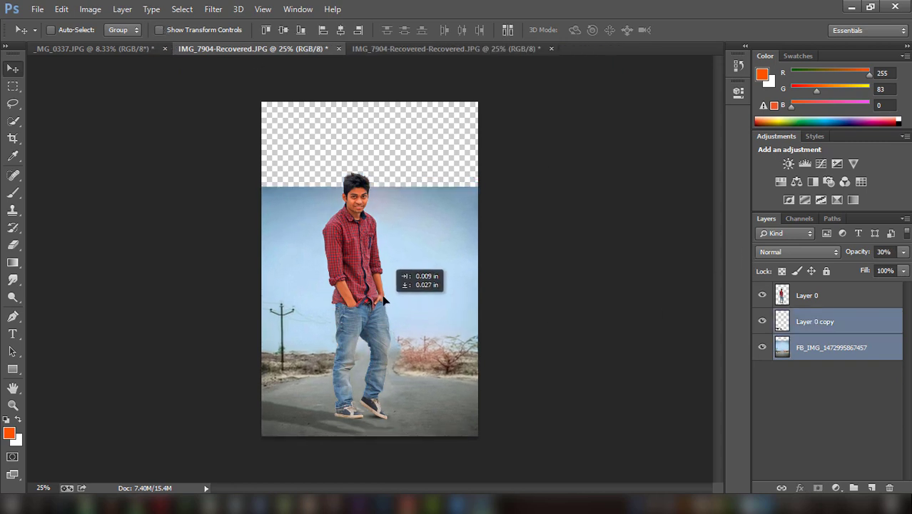
left_click_drag(386, 304, 382, 295)
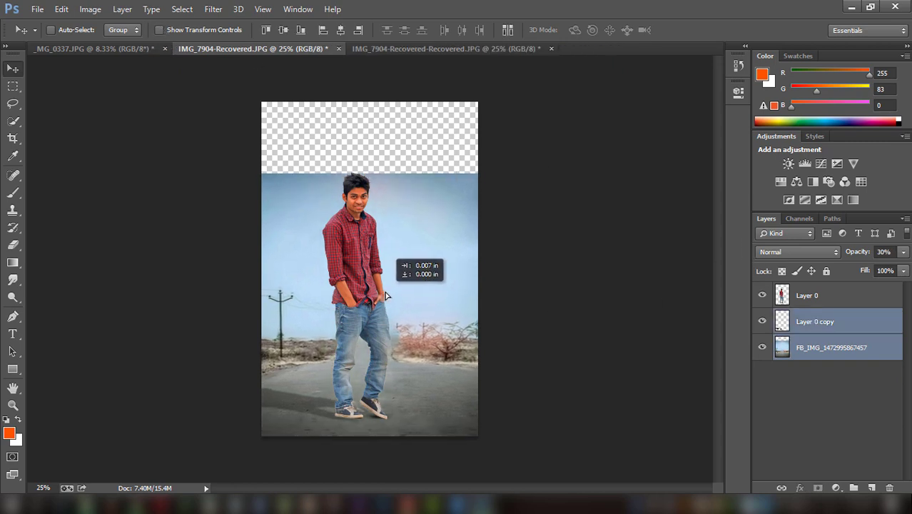
left_click(826, 306)
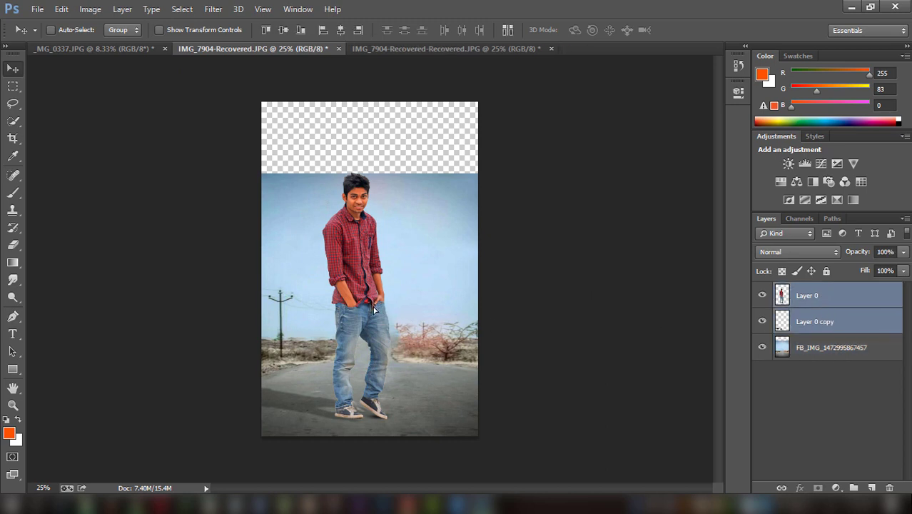
left_click_drag(370, 297, 376, 299)
left_click(838, 348)
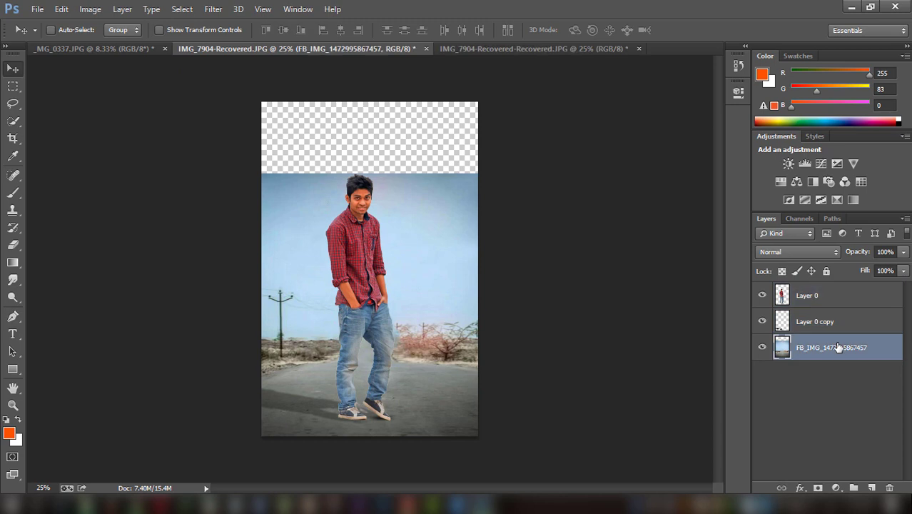
left_click(810, 327)
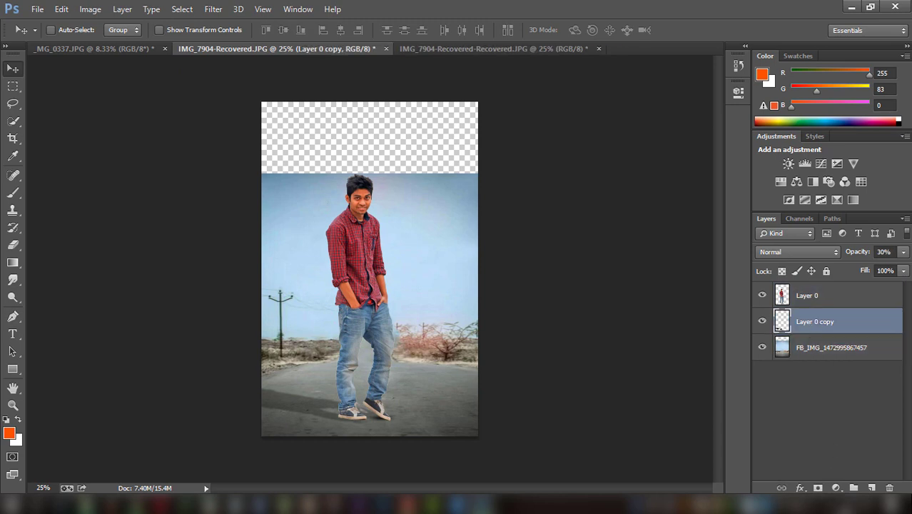
- On a new layer, paint a small soft black blob beside the right shoe
left_click(872, 487)
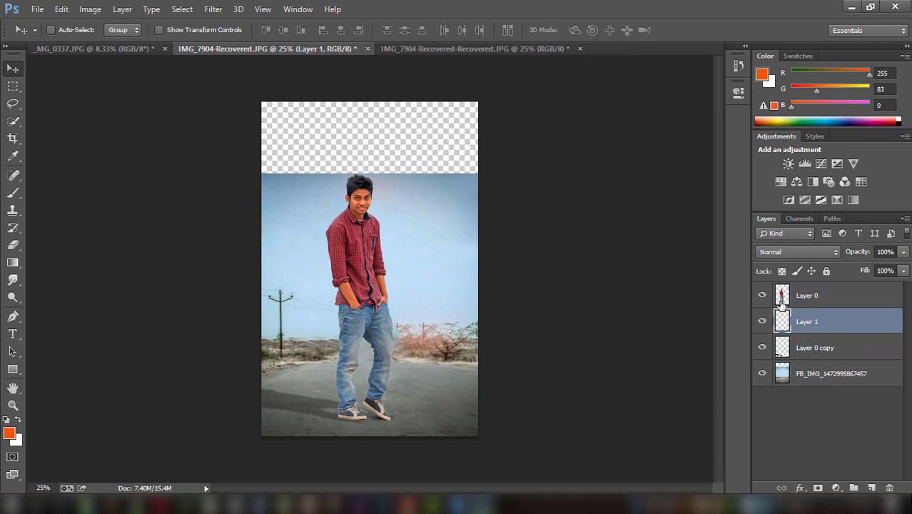
left_click(13, 245)
left_click(13, 193)
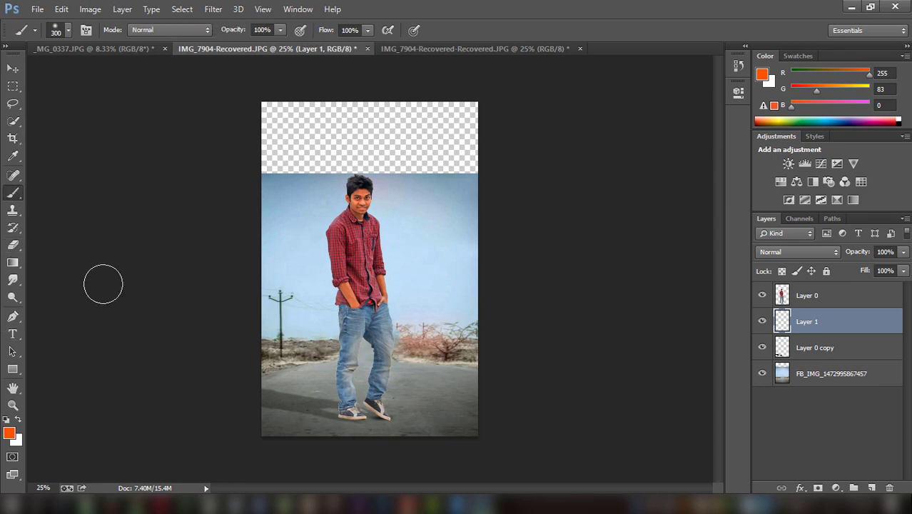
left_click(9, 433)
left_click_drag(296, 280, 285, 290)
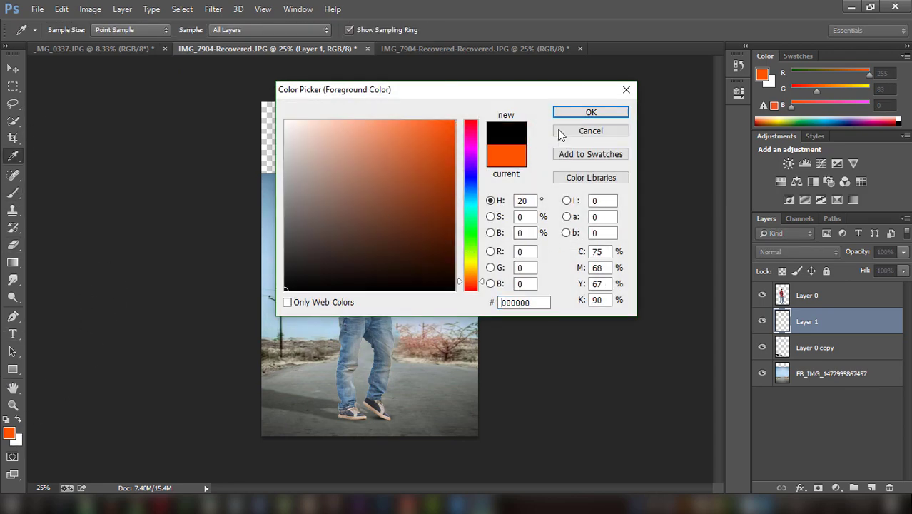
left_click(574, 113)
key("bracketleft")
key("bracketleft")
key("bracketleft")
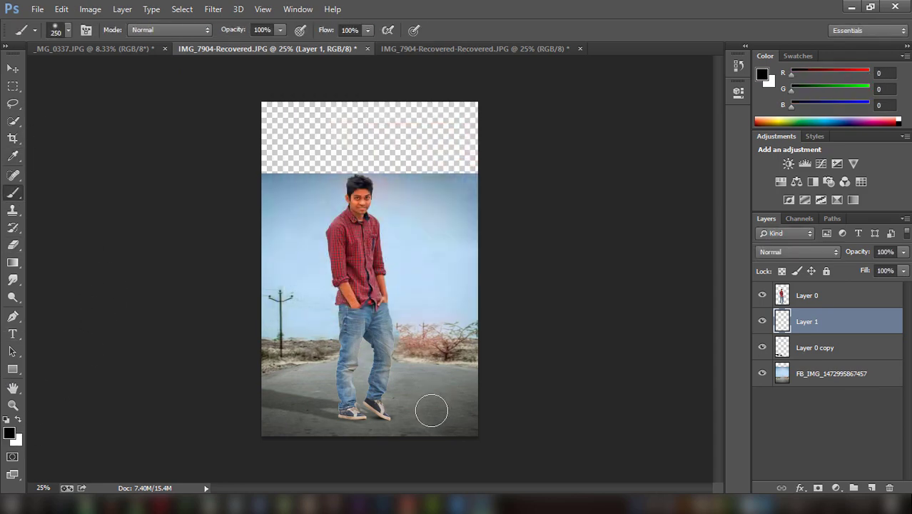
left_click_drag(429, 412, 425, 402)
- Squash and skew the black blob into a flat shadow under the shoes
left_click(13, 68)
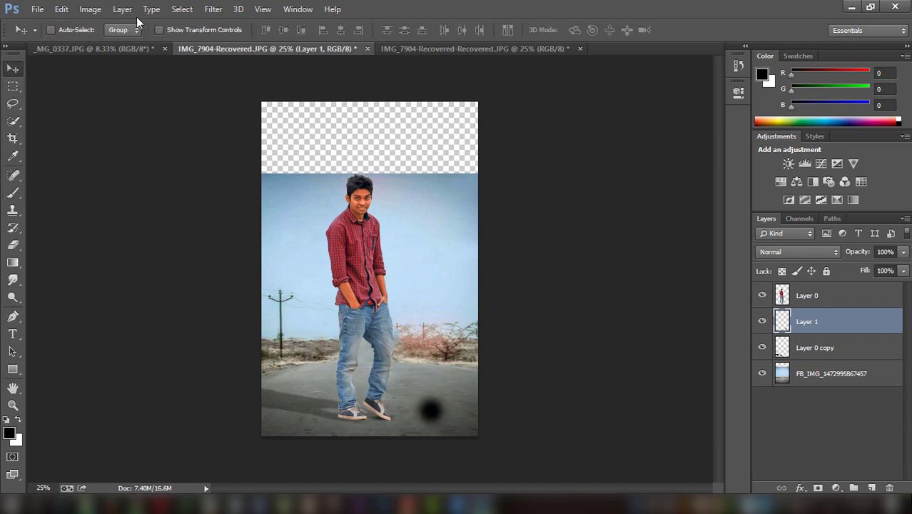
left_click(159, 30)
mouse_move(433, 388)
left_mouse_down()
mouse_move(442, 431)
mouse_move(377, 421)
left_mouse_up()
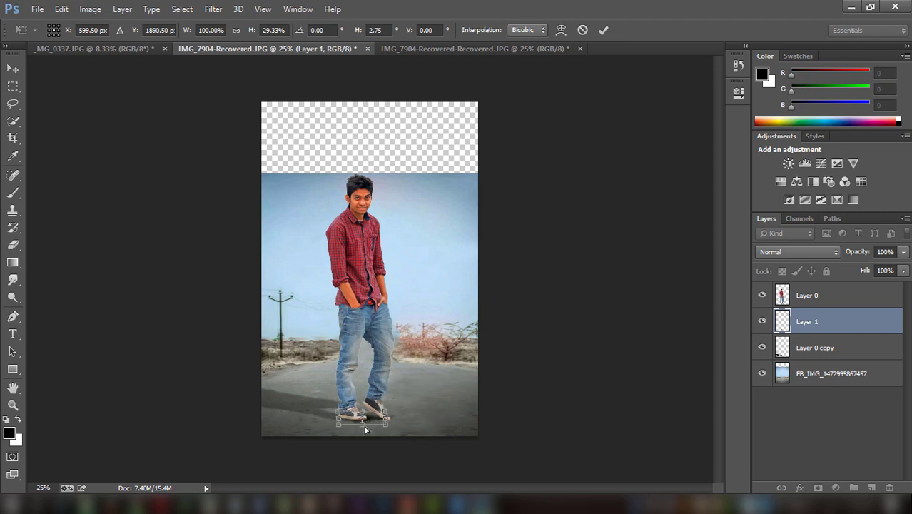
left_click_drag(384, 426, 358, 412)
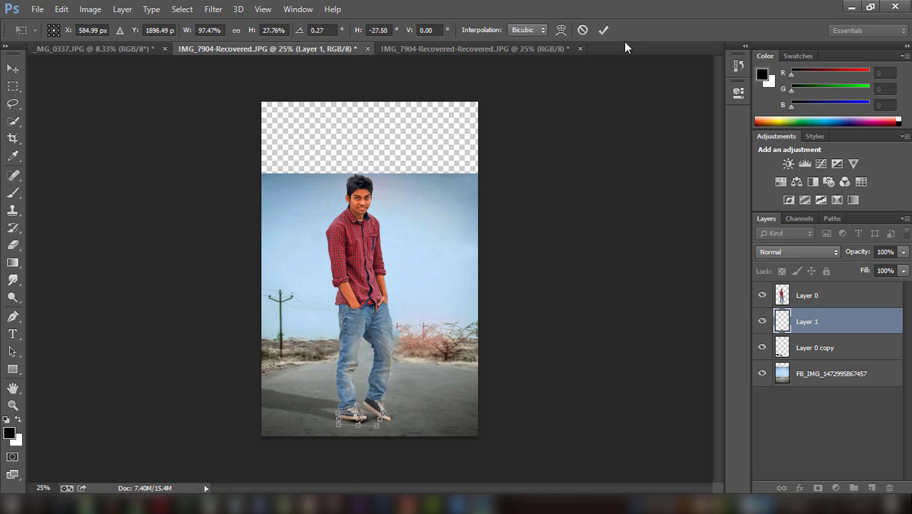
left_click(602, 32)
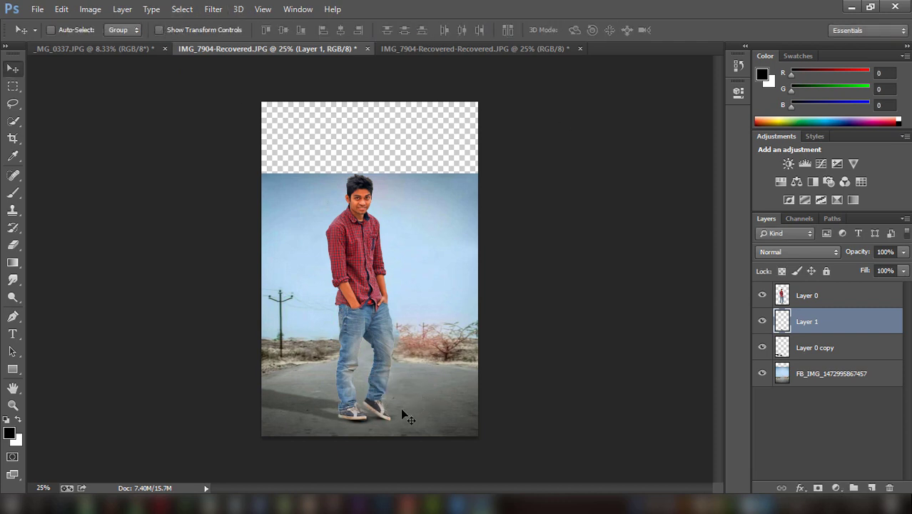
mouse_move(401, 414)
left_mouse_down()
mouse_move(394, 409)
mouse_move(404, 410)
left_mouse_up()
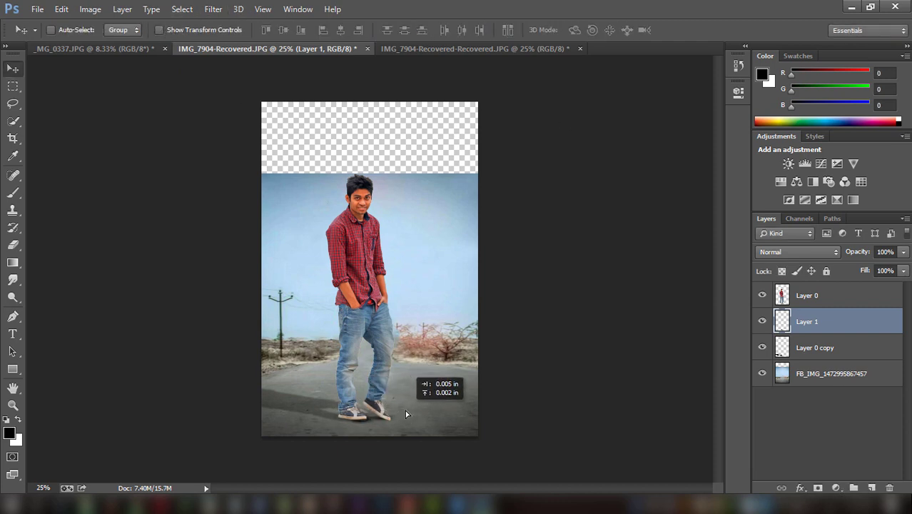
- Widen the contact shadow beneath both feet and lower its opacity to 49%
left_click(168, 30)
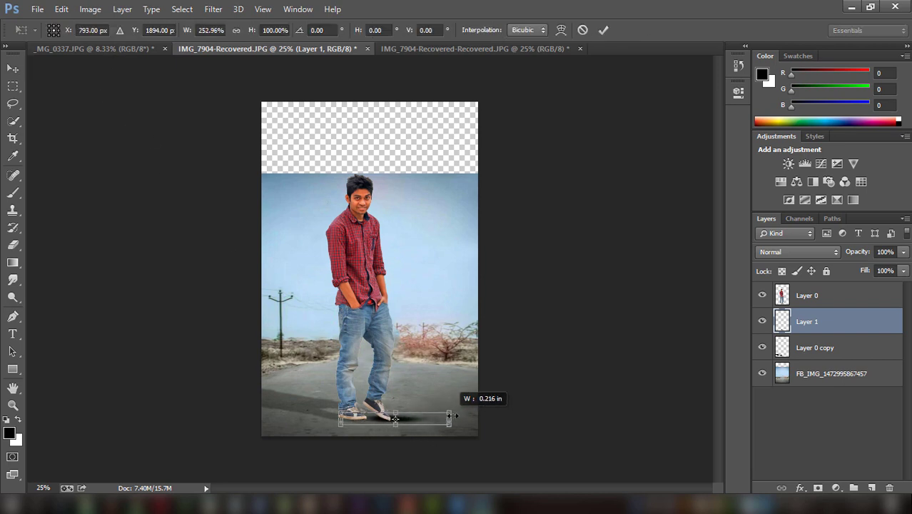
left_click_drag(382, 421, 457, 422)
mouse_move(402, 427)
left_mouse_down()
mouse_move(400, 436)
mouse_move(420, 434)
mouse_move(360, 424)
left_mouse_up()
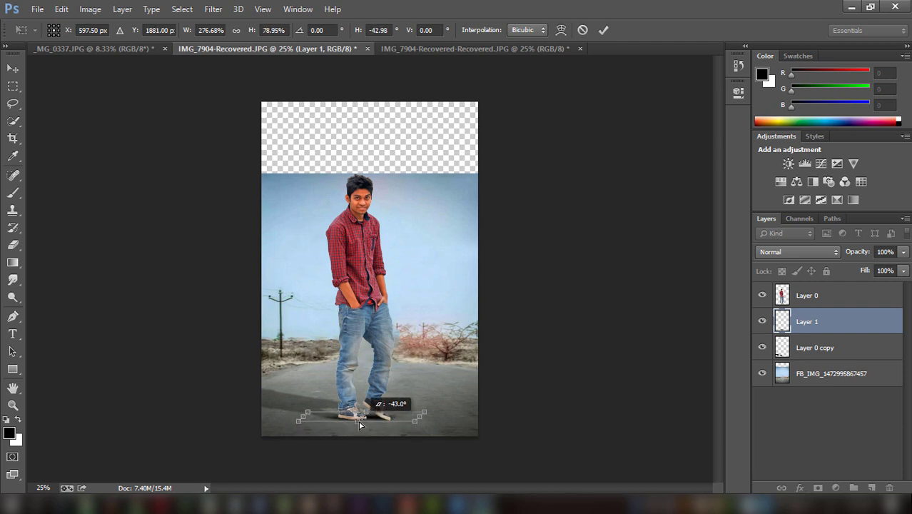
left_click(603, 30)
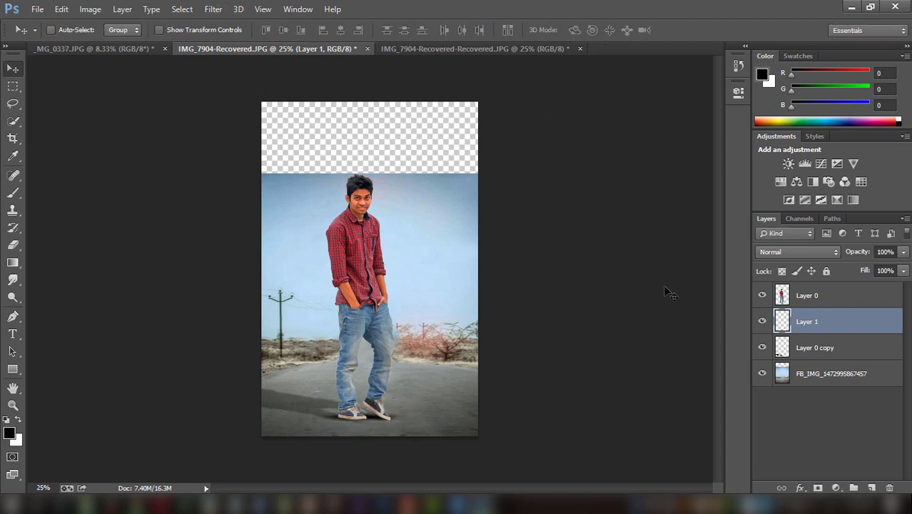
left_click(903, 270)
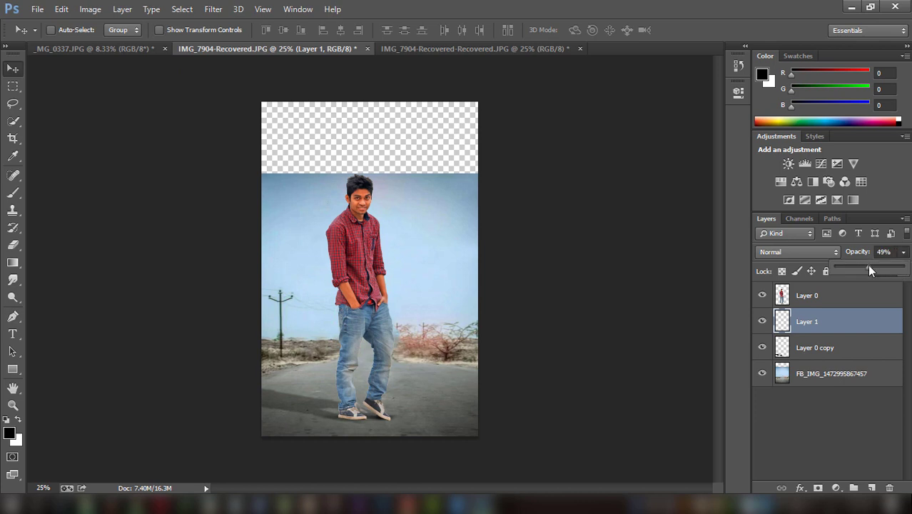
- Nudge the man and his shadows slightly, then select the FB_IMG road layer
left_click(821, 347, "shift")
left_click(821, 295, "shift")
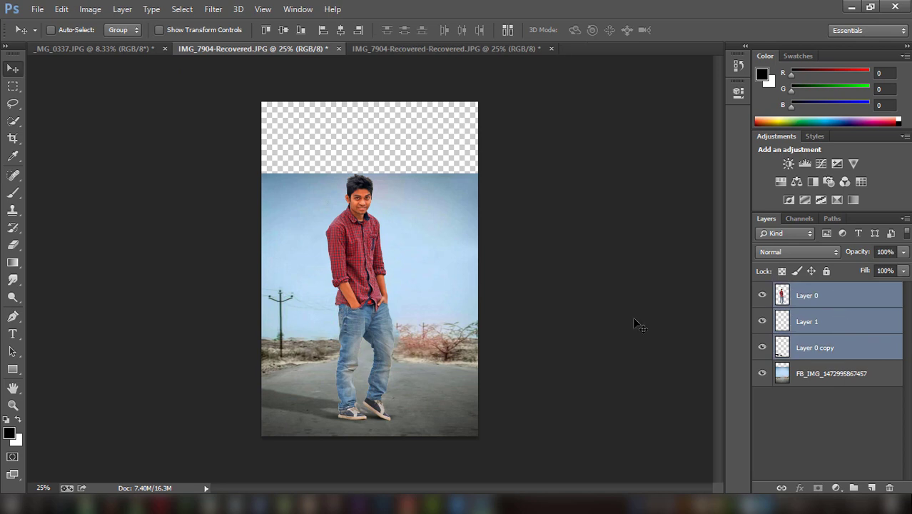
left_click_drag(348, 348, 349, 343)
left_click(821, 374)
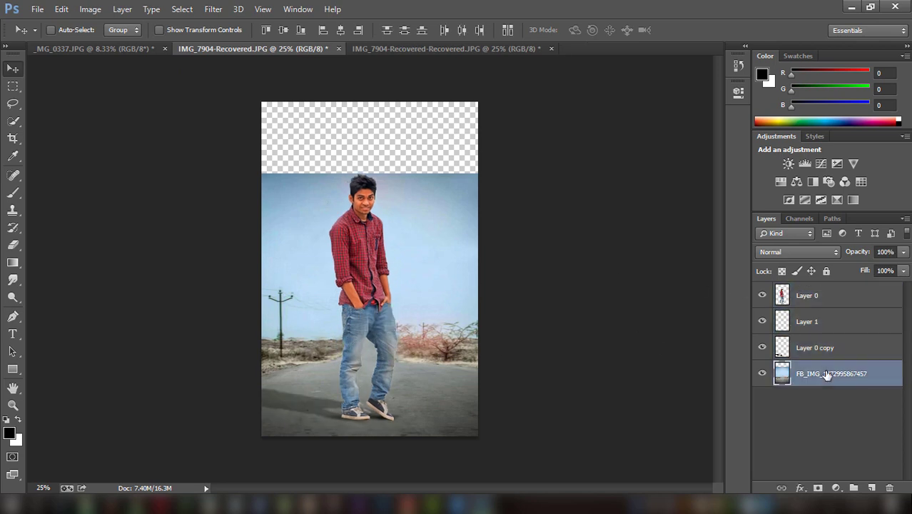
- Place Embedded the orange sunset photo from STOCK (E:) > download > New folder (4)
left_click(38, 8)
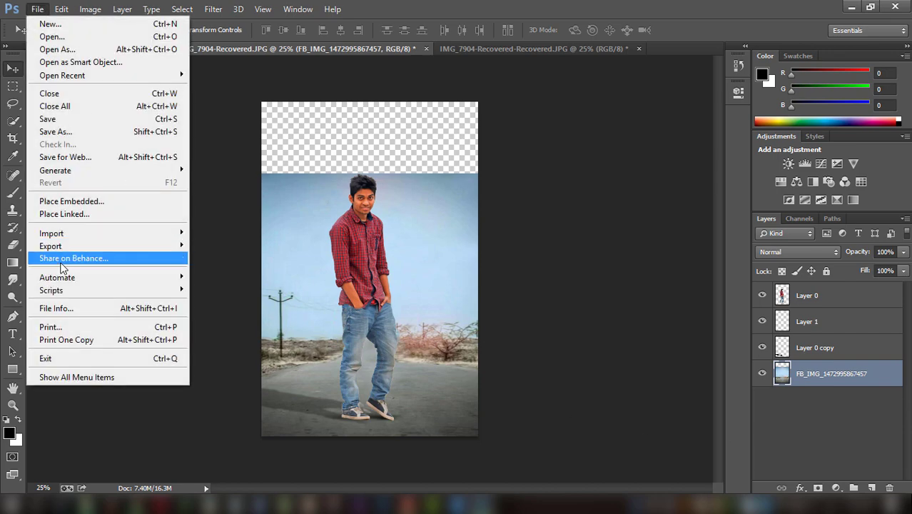
left_click(86, 202)
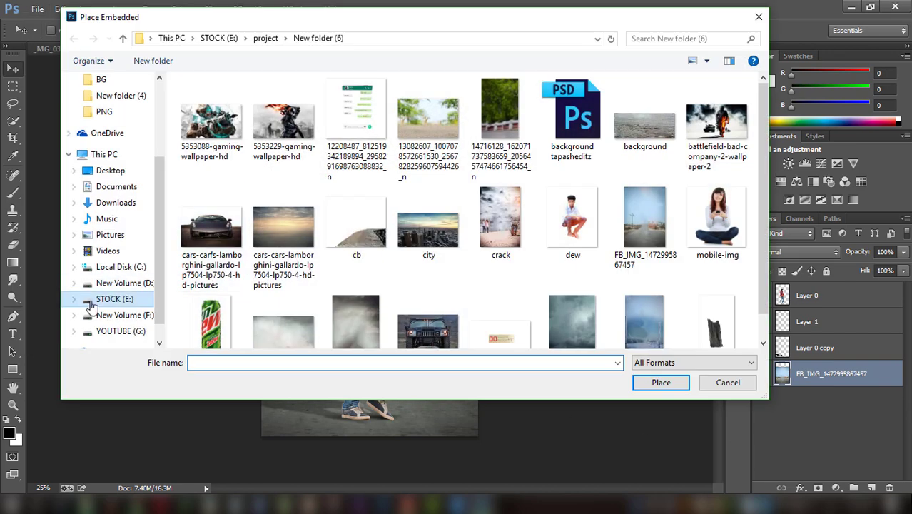
left_click(93, 299)
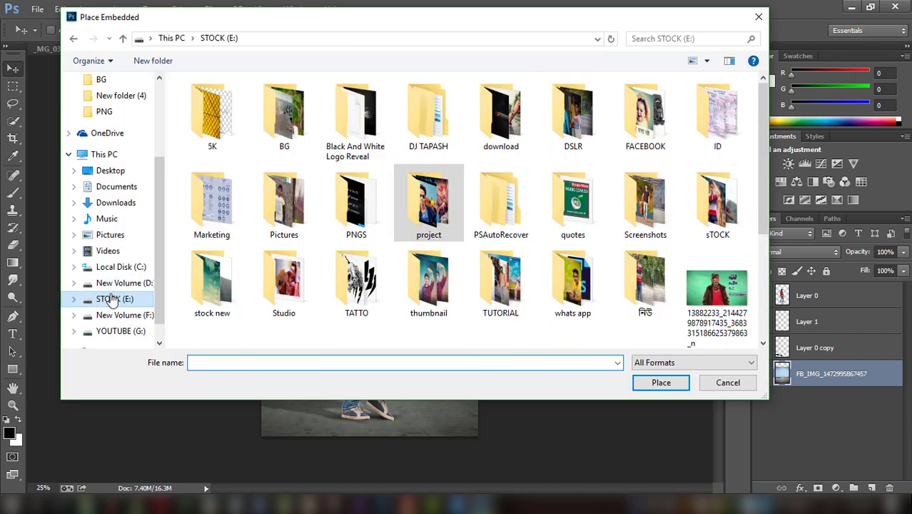
double_click(501, 118)
double_click(212, 114)
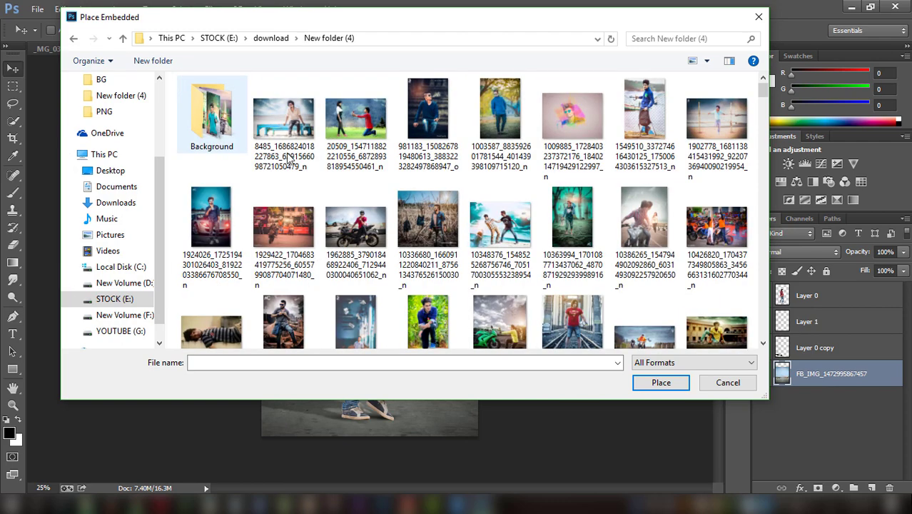
mouse_move(412, 14)
left_mouse_down()
mouse_move(419, 113)
mouse_move(419, 34)
left_mouse_up()
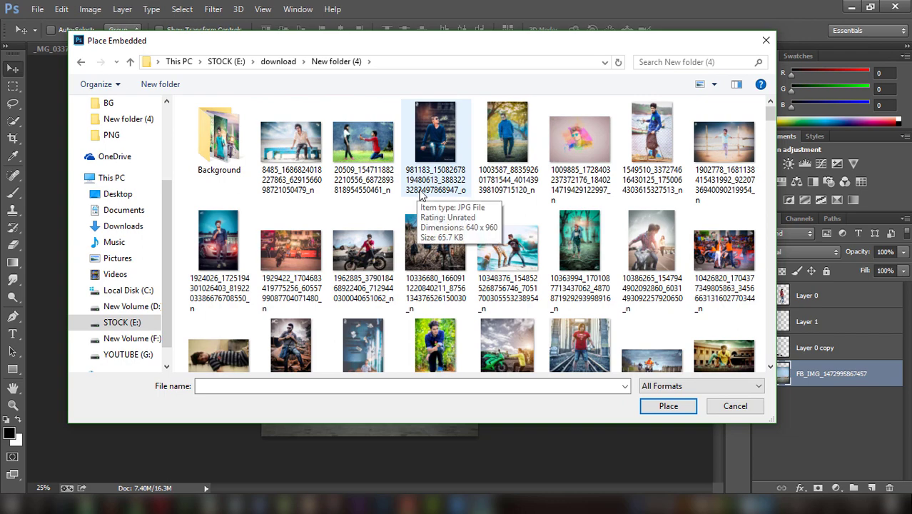
scroll(422, 198, "down", 1)
scroll(425, 198, "down", 3)
scroll(427, 200, "down", 1)
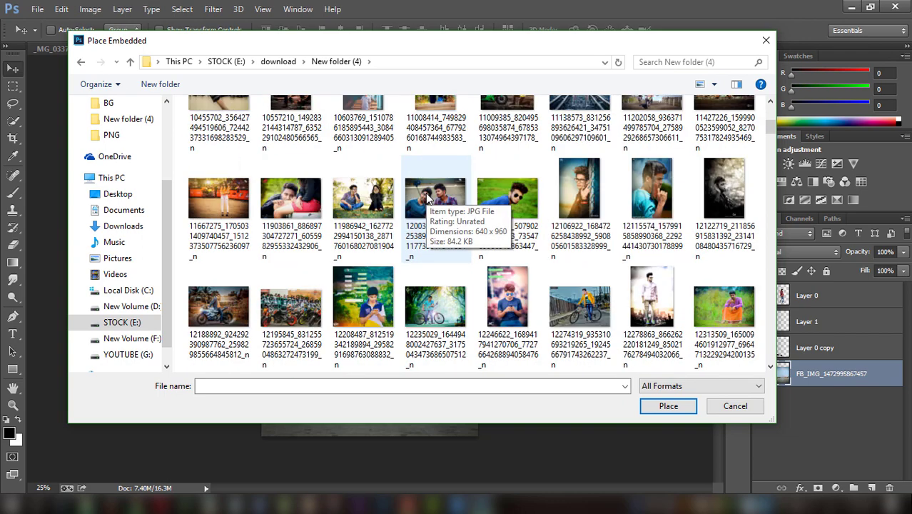
scroll(427, 200, "down", 4)
scroll(427, 200, "down", 2)
scroll(427, 200, "down", 2)
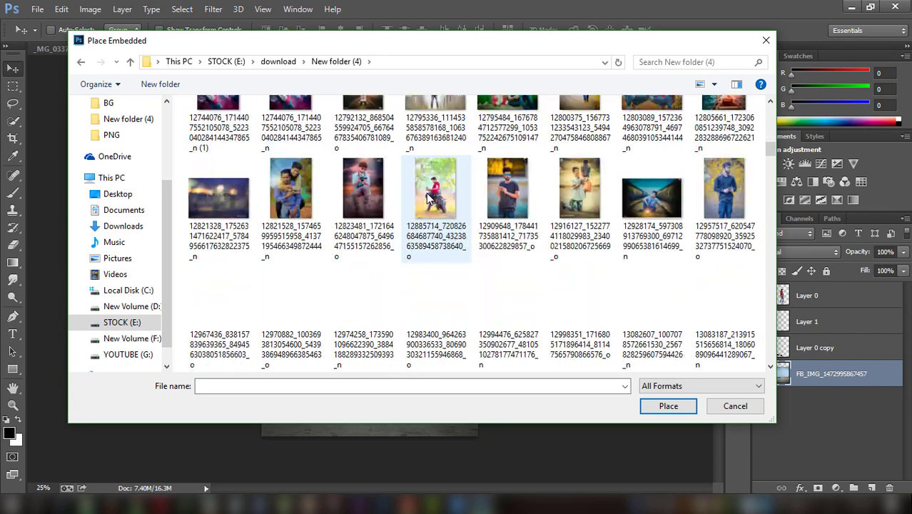
scroll(427, 200, "down", 2)
scroll(428, 200, "down", 2)
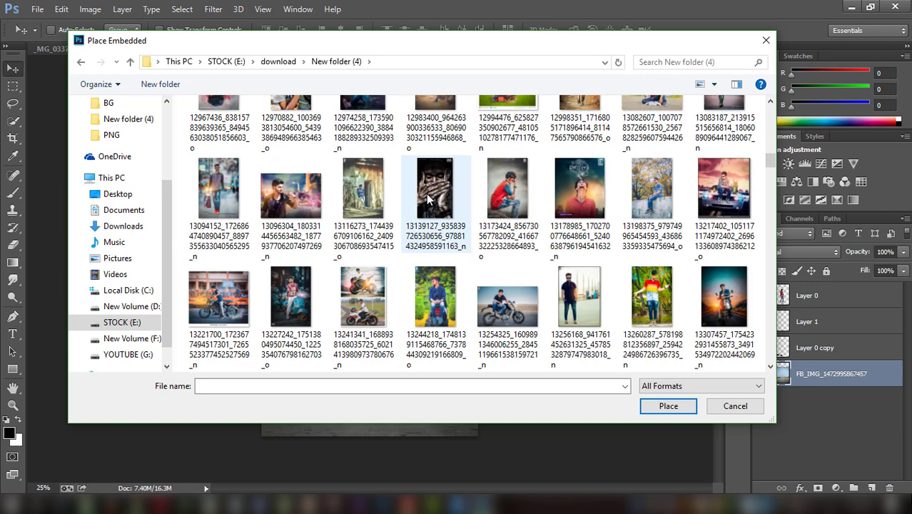
scroll(428, 200, "down", 2)
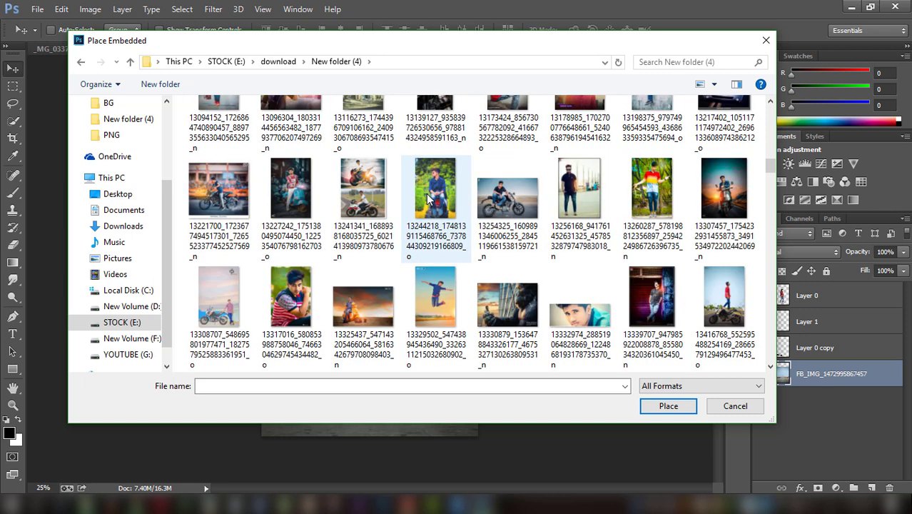
left_click(363, 311)
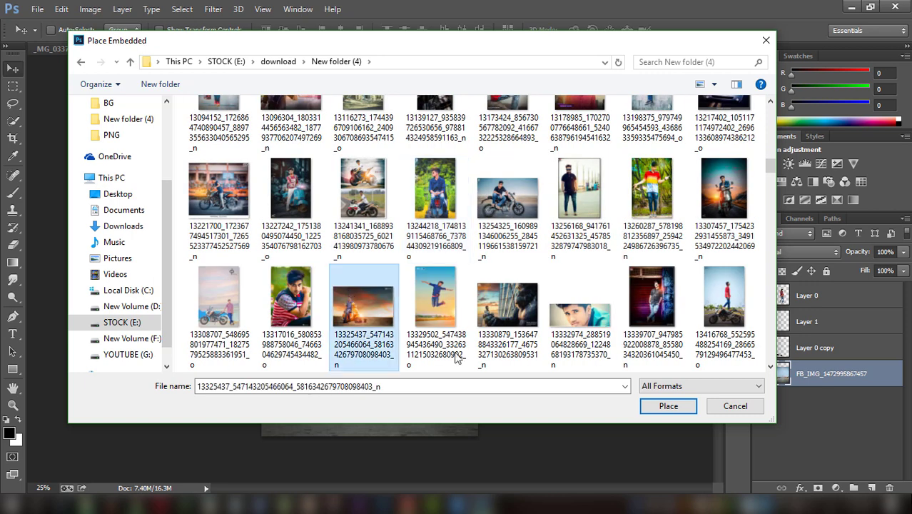
left_click(668, 405)
- Enlarge and position the placed sunset sky image to cover the sky, then commit it
left_click_drag(402, 198, 321, 100)
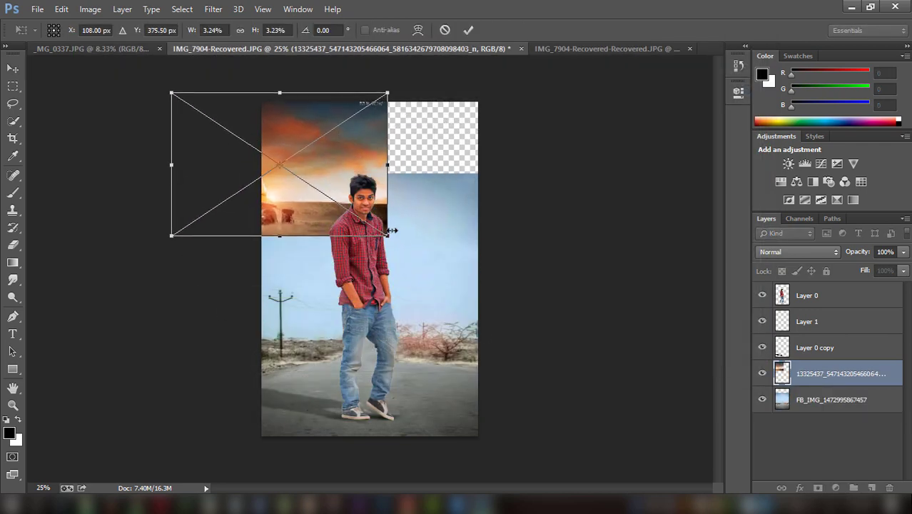
mouse_move(393, 228)
left_mouse_down()
mouse_move(485, 405)
mouse_move(410, 289)
left_mouse_up()
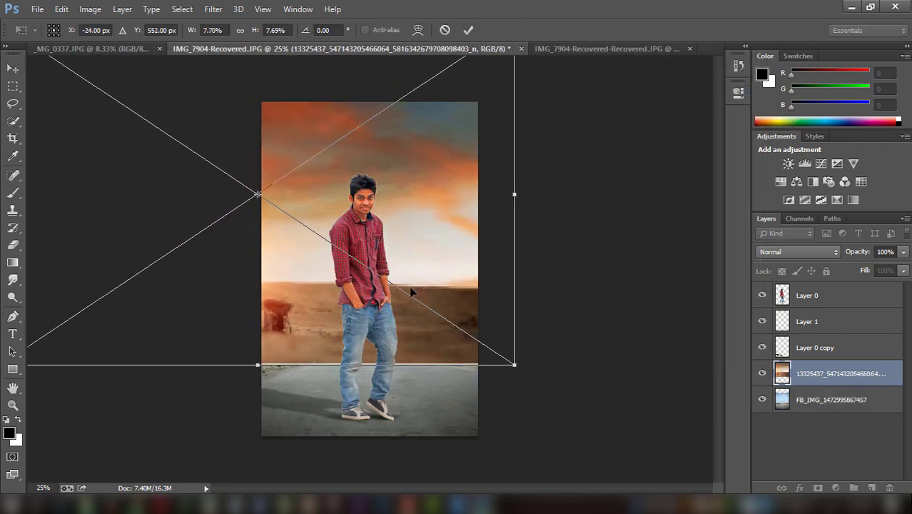
right_click(398, 219)
left_click(406, 226)
left_click_drag(406, 227, 407, 235)
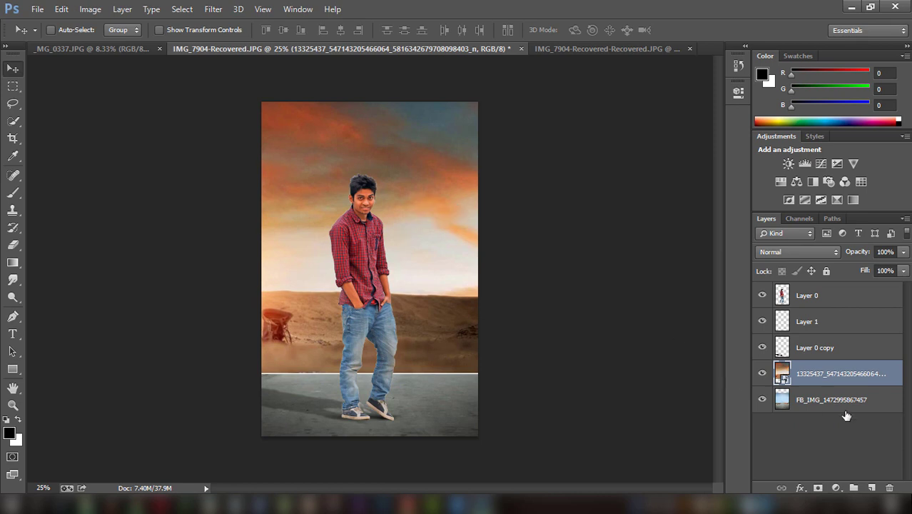
- Move the sunset sky layer (13325437) below FB_IMG and reselect FB_IMG
left_click(828, 357)
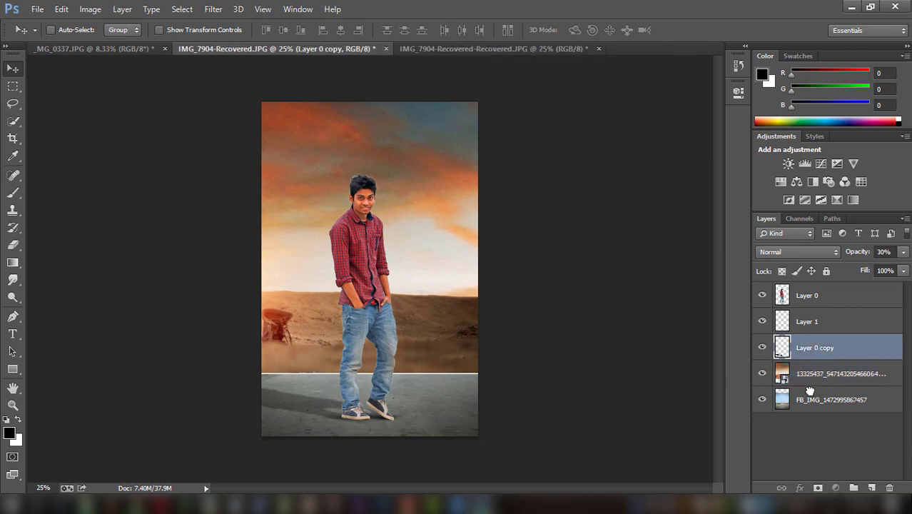
left_click_drag(810, 384, 809, 411)
left_click(807, 378)
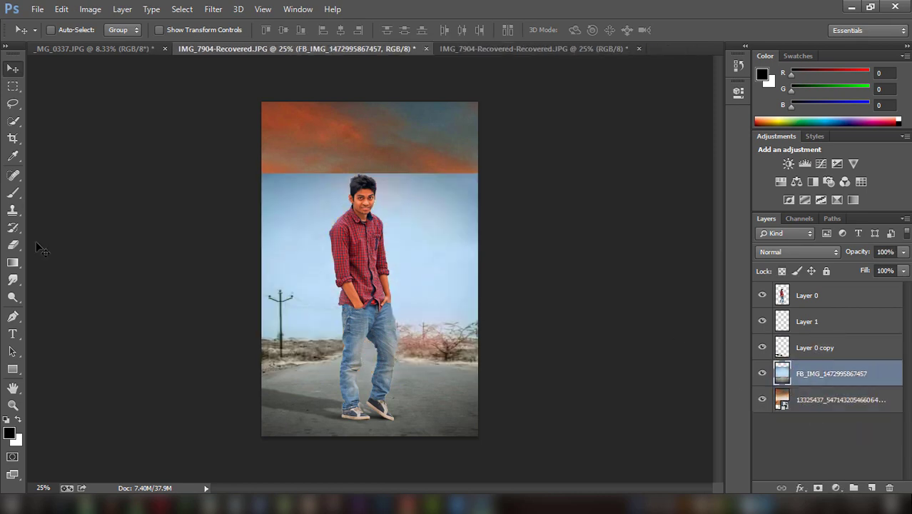
- Add a layer mask to FB_IMG and set up a black-to-white gradient
left_click(13, 262)
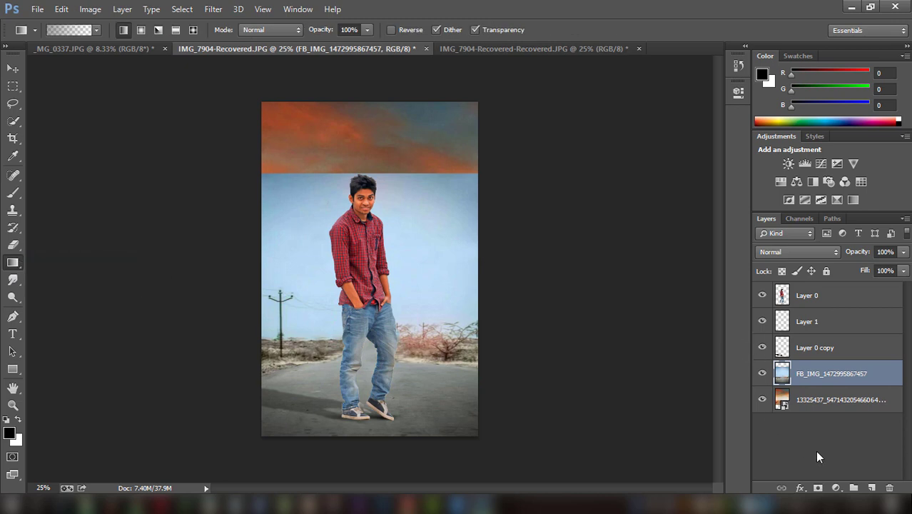
left_click(818, 488)
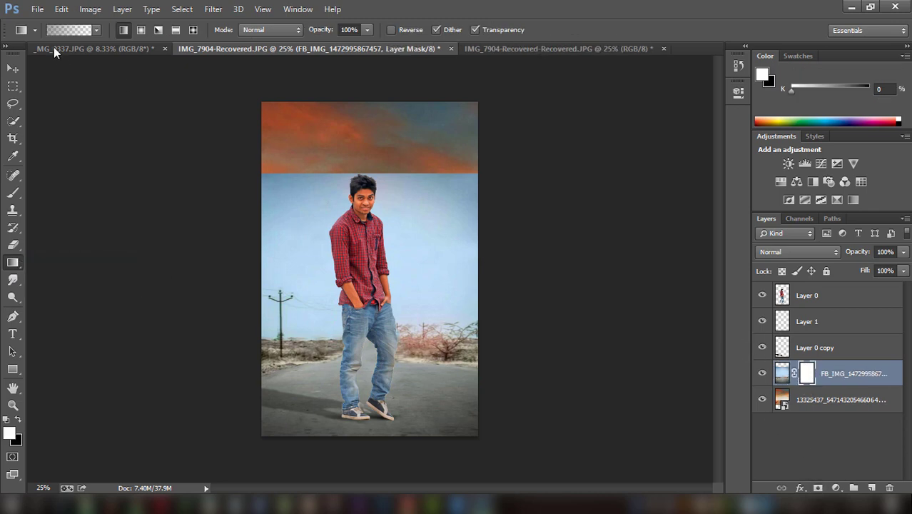
left_click(97, 30)
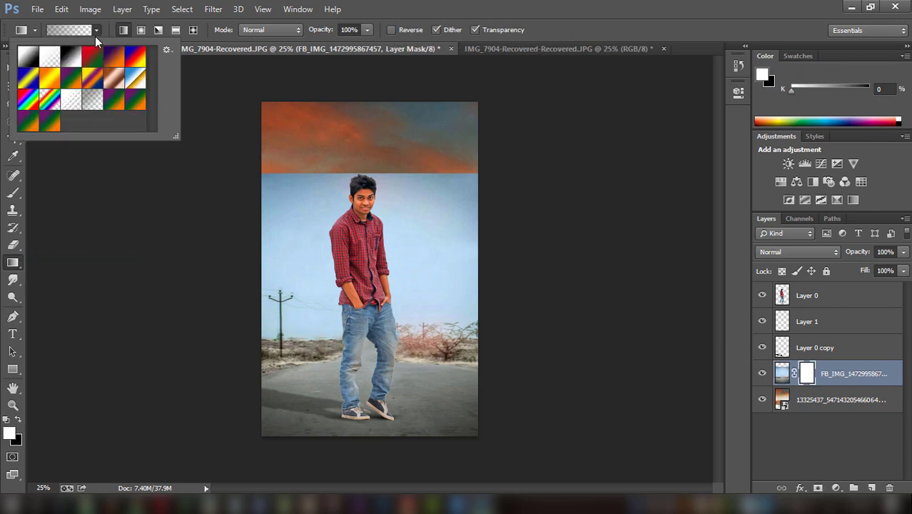
left_click(404, 93)
- Draw vertical gradients on the mask so the orange sky shows above the horizon
left_click_drag(414, 216, 411, 220)
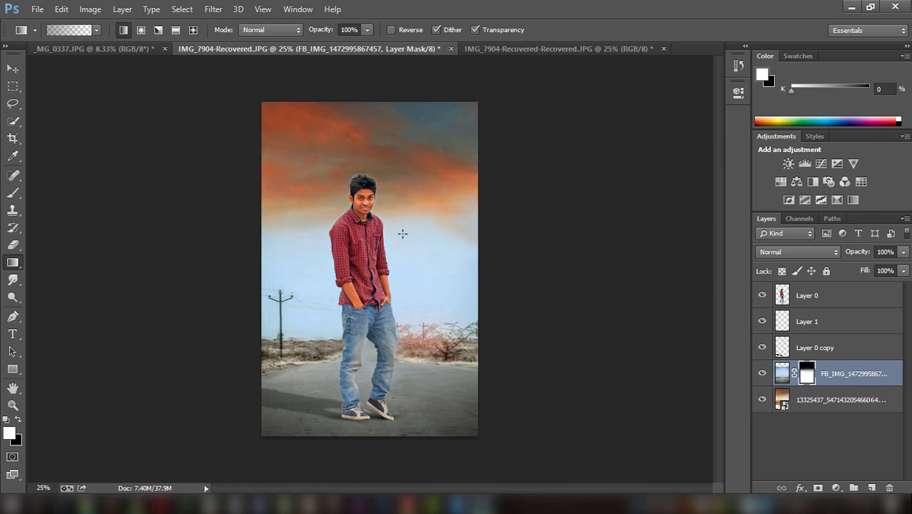
left_click_drag(395, 259, 404, 293)
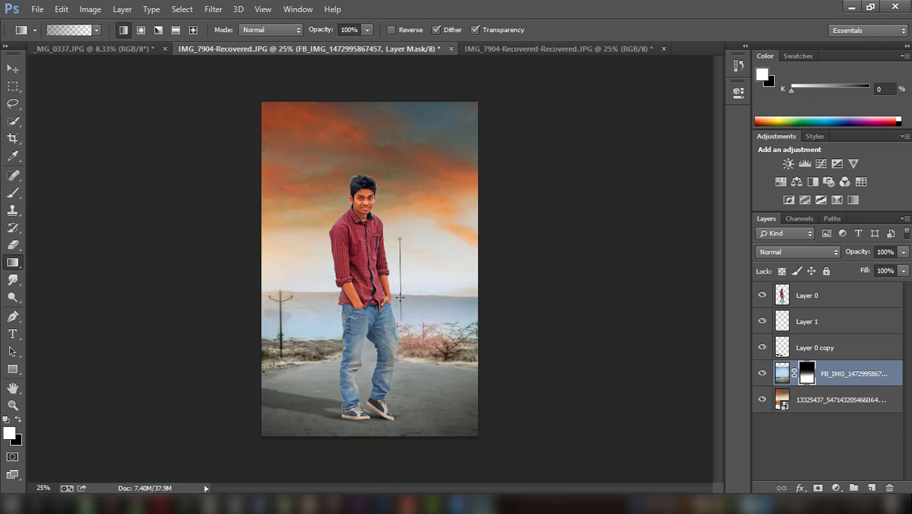
left_click_drag(399, 243, 400, 329)
left_click_drag(399, 361, 395, 333)
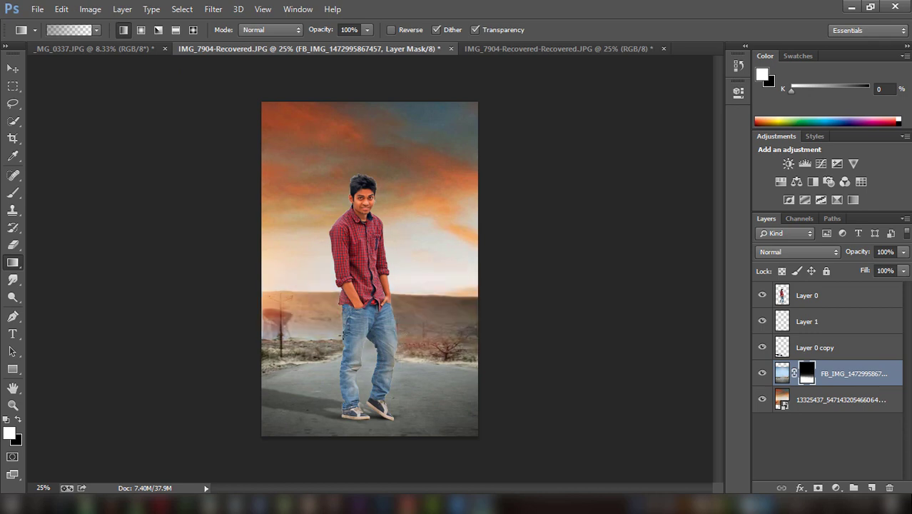
left_click_drag(340, 343, 337, 357)
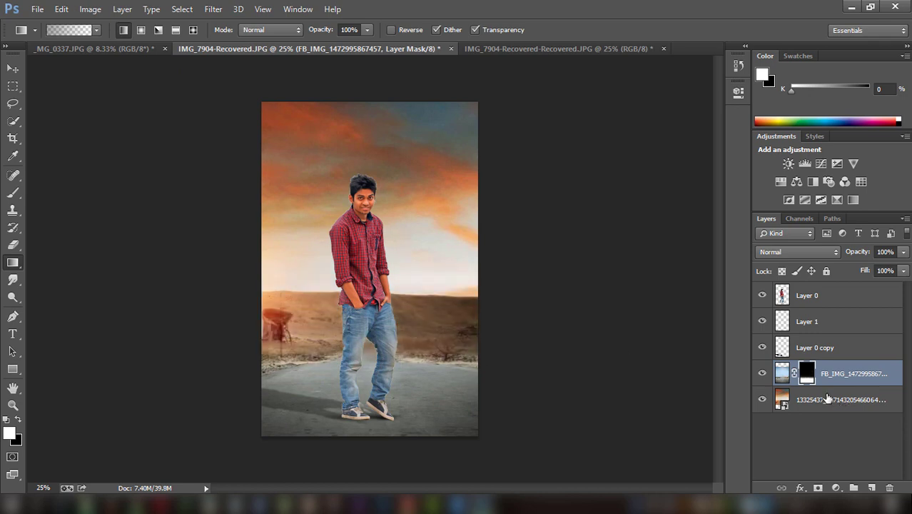
left_click(827, 398)
left_click(13, 67)
- Scale up the sunset sky layer, commit it, and move its orange glow lower behind the man
left_click(170, 30)
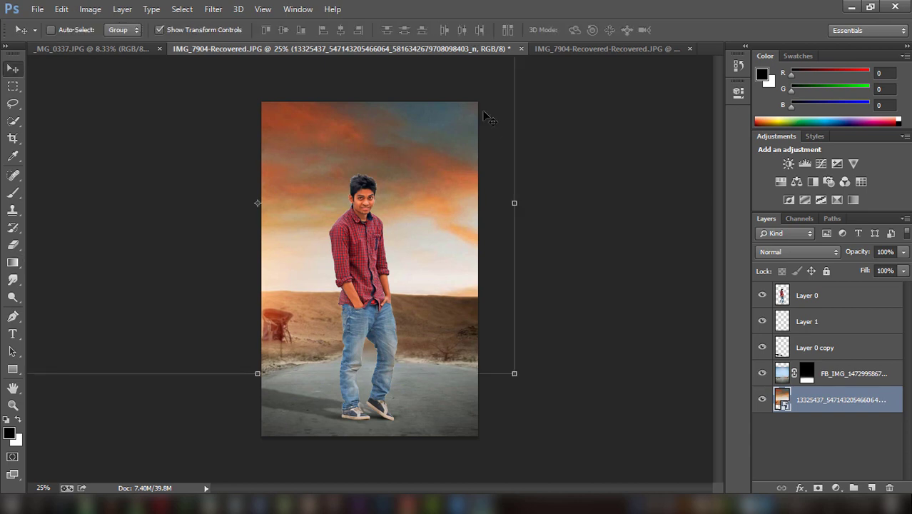
left_click_drag(514, 372, 669, 476)
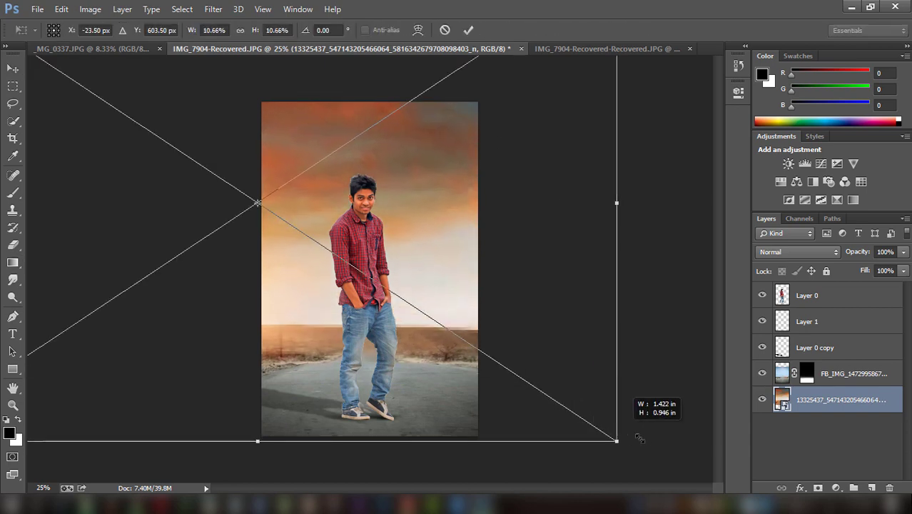
left_click_drag(405, 263, 404, 273)
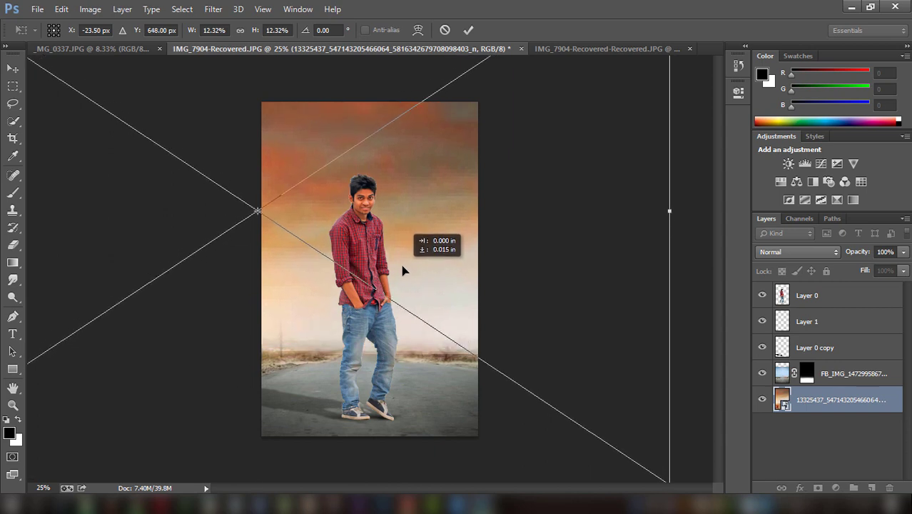
left_click(469, 32)
mouse_move(466, 203)
left_mouse_down()
mouse_move(324, 256)
mouse_move(299, 238)
mouse_move(383, 196)
mouse_move(388, 272)
mouse_move(389, 199)
left_mouse_up()
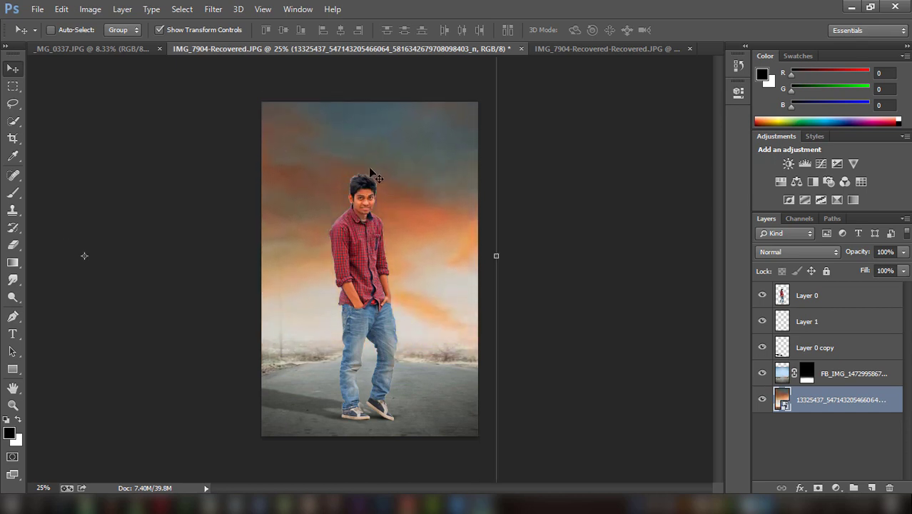
mouse_move(370, 169)
left_mouse_down()
mouse_move(384, 166)
mouse_move(386, 182)
mouse_move(391, 141)
mouse_move(390, 174)
mouse_move(372, 139)
left_mouse_up()
- Commit the FB_IMG transform, then drag the sunset sky down so bluish clouds top the frame
left_click(833, 374)
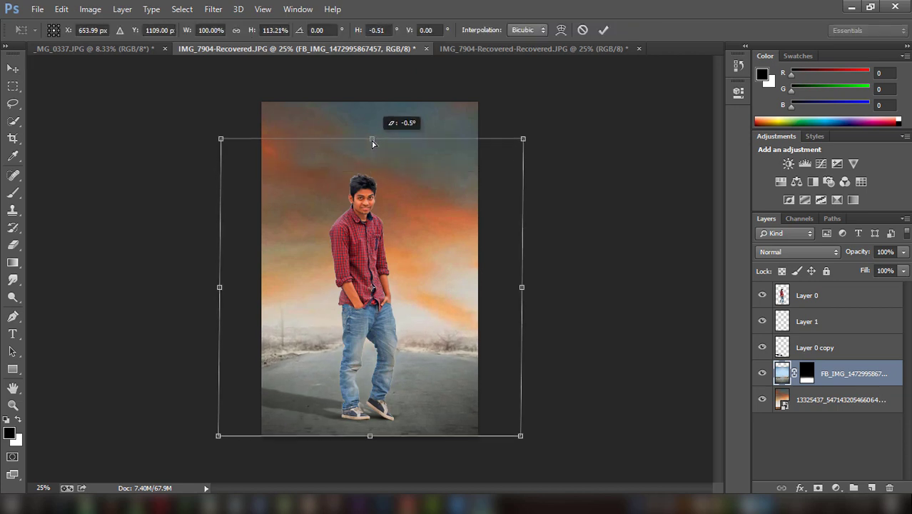
left_click(604, 30)
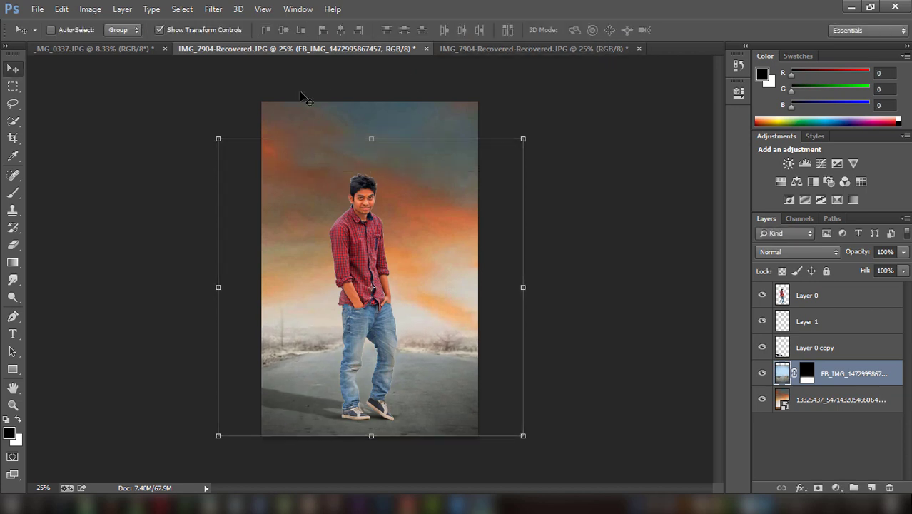
left_click(160, 30)
left_click_drag(460, 256, 448, 252)
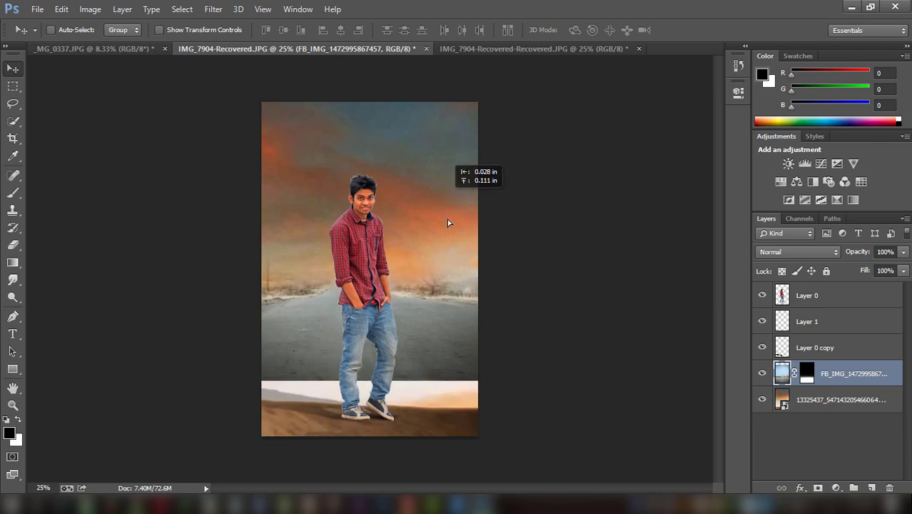
left_click(838, 353)
left_click(836, 400)
mouse_move(438, 196)
left_mouse_down()
mouse_move(438, 271)
mouse_move(435, 258)
left_mouse_up()
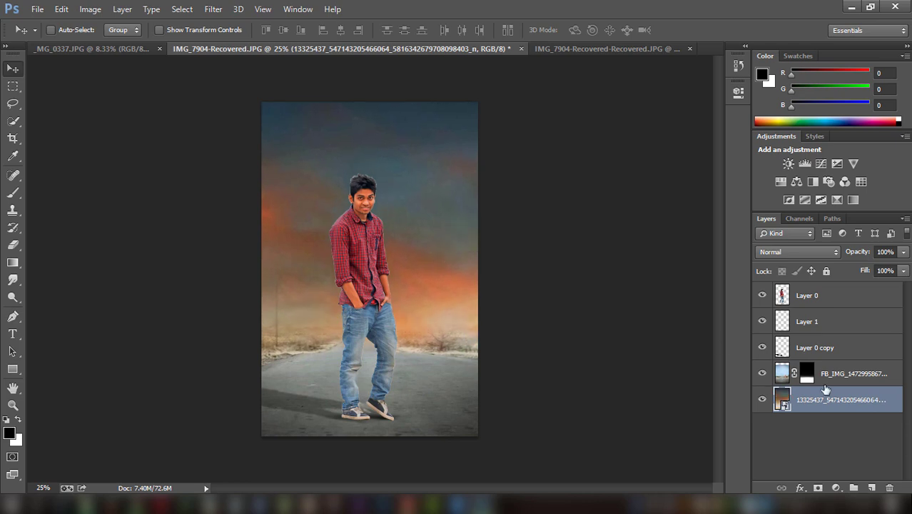
- Apply the layer mask permanently to the FB_IMG road photo
left_click(806, 376)
right_click(805, 376)
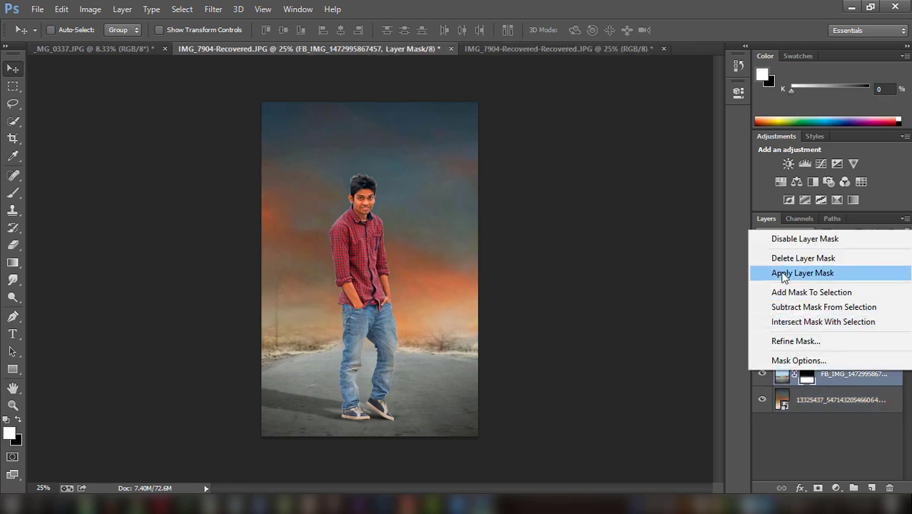
left_click(807, 272)
left_click(823, 398)
left_click(811, 379)
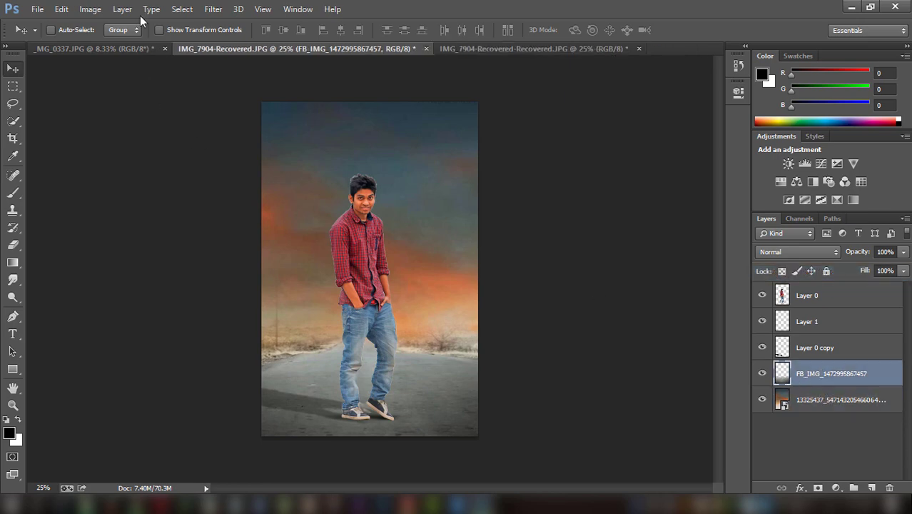
- Warm the road photo with Color Balance: Red +51, Yellow −39
left_click(92, 9)
mouse_move(110, 43)
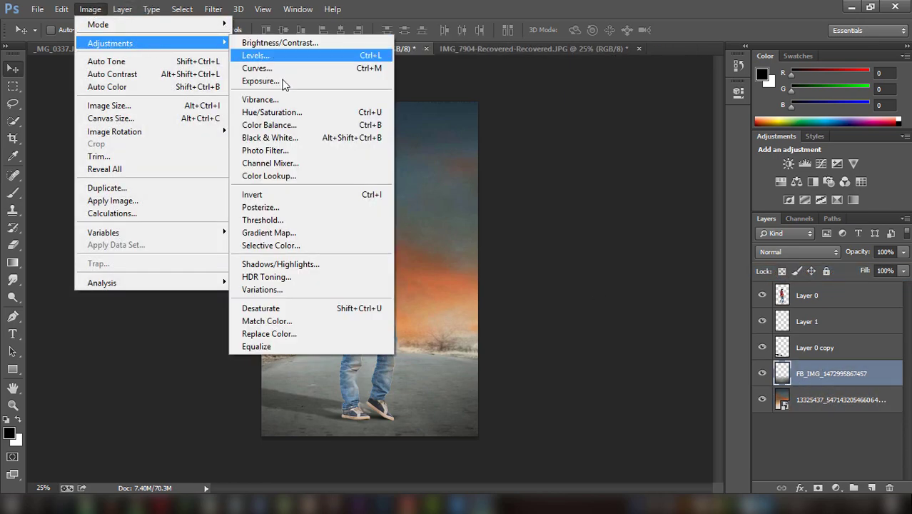
left_click(271, 125)
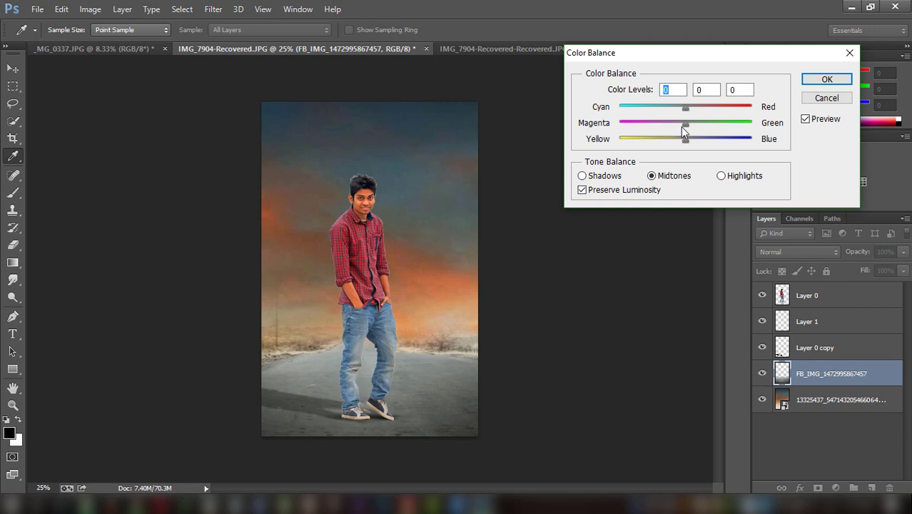
mouse_move(668, 143)
left_mouse_down()
mouse_move(647, 140)
mouse_move(665, 140)
left_mouse_up()
mouse_move(710, 109)
left_mouse_down()
mouse_move(728, 109)
mouse_move(676, 143)
left_mouse_up()
left_click(719, 112)
left_click(685, 126)
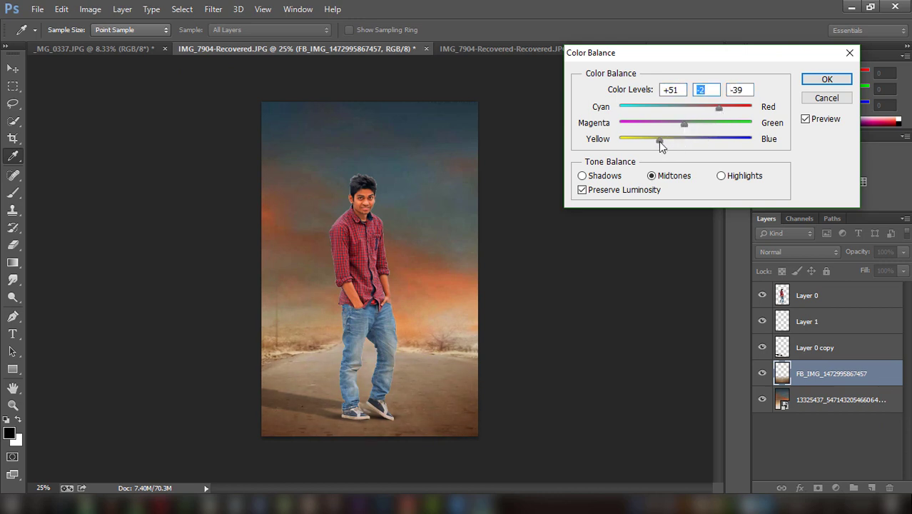
left_click(826, 79)
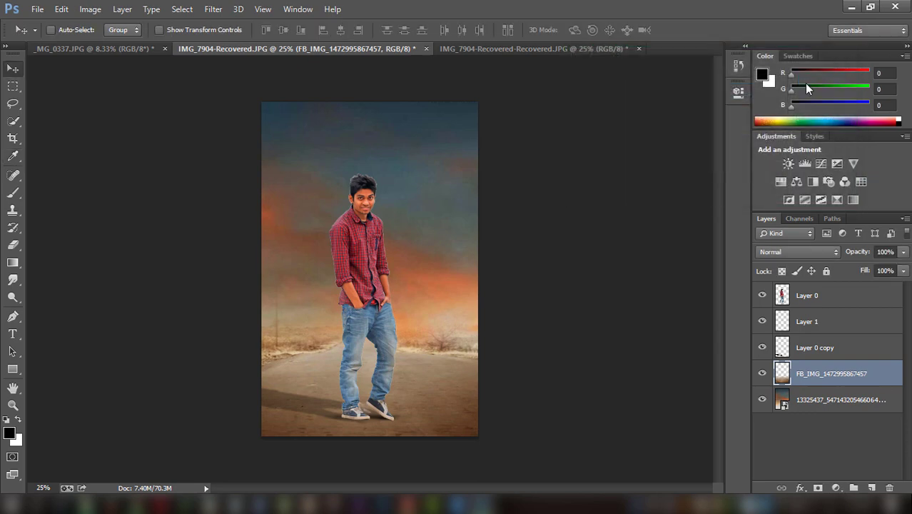
- Merge the road photo and sunset sky layers into one layer
left_click(833, 394, "shift")
right_click(833, 394)
left_click(585, 384)
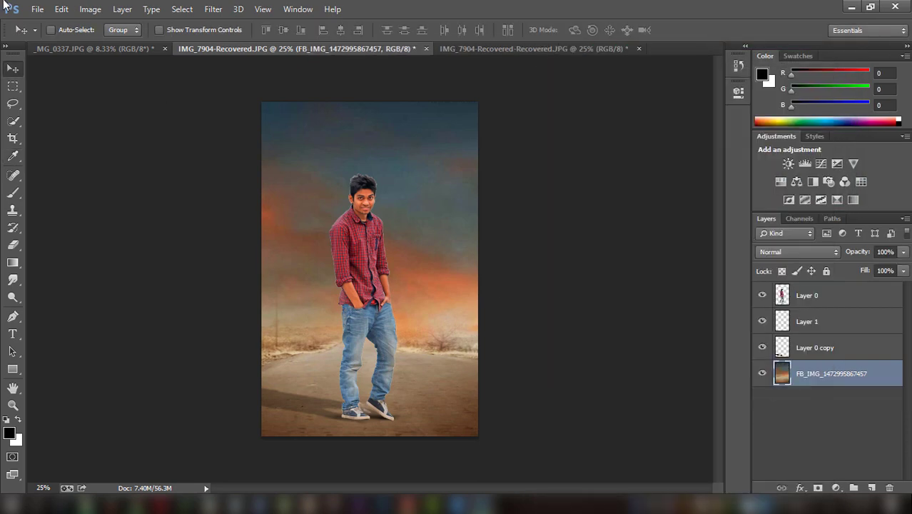
- Apply a Tilt-Shift blur with the focus band at the man's legs and increased Blur
left_click(213, 8)
left_click(425, 182)
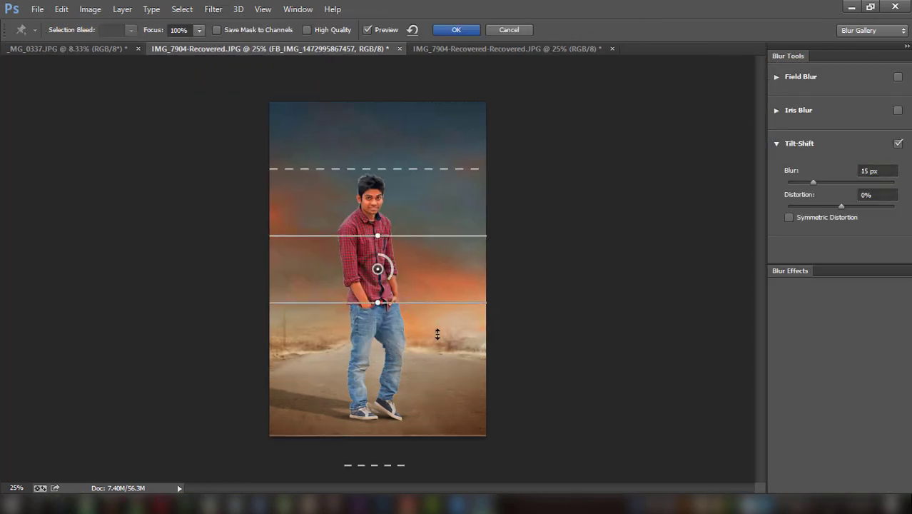
left_click_drag(378, 269, 386, 402)
left_click(821, 183)
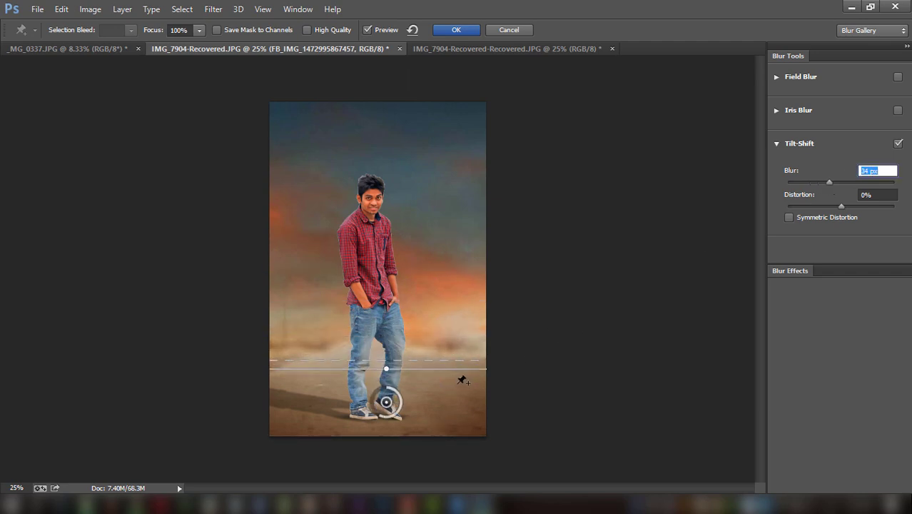
left_click(454, 32)
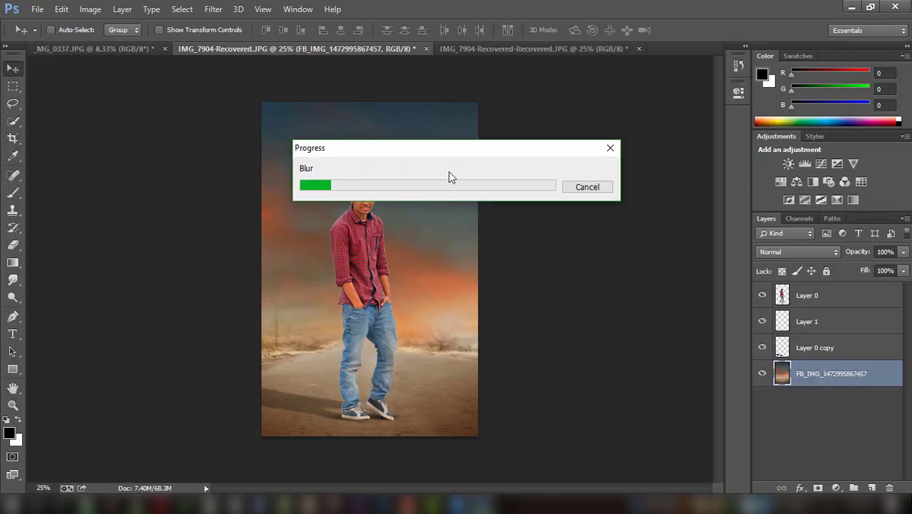
left_click_drag(403, 164, 319, 95)
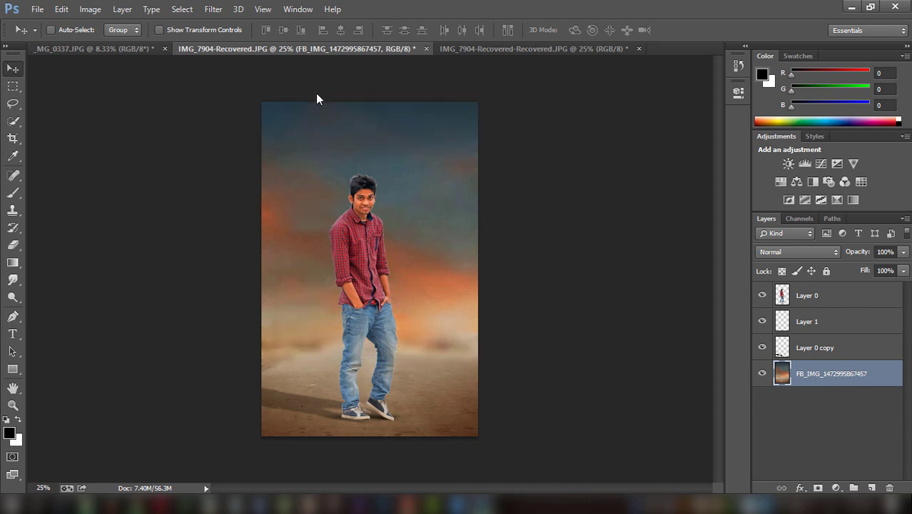
- Fade the Layer 0 copy shadow under the man's feet to about 23% opacity
left_click(845, 346)
left_click(763, 348)
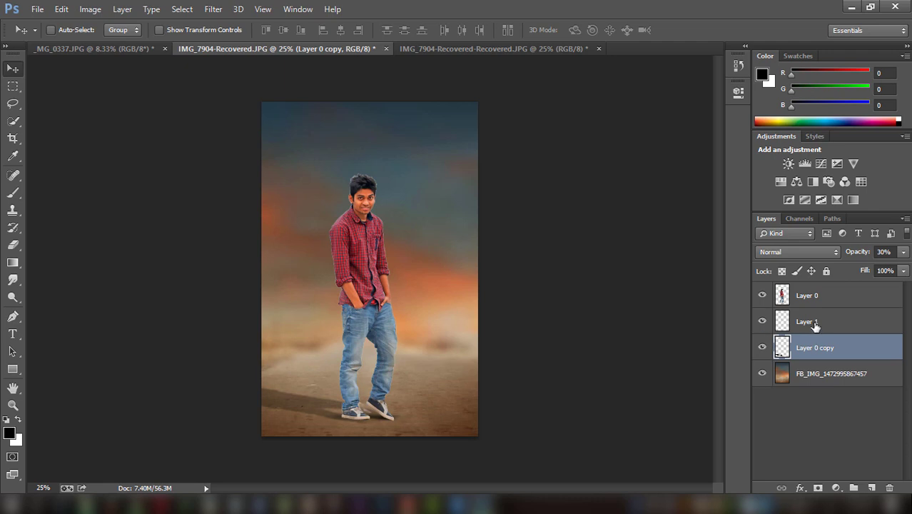
left_click(903, 252)
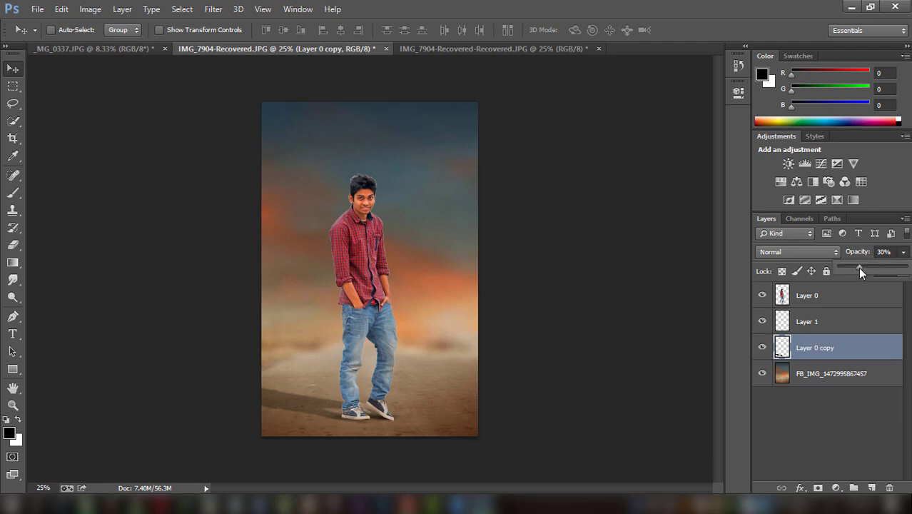
left_click_drag(854, 267, 855, 272)
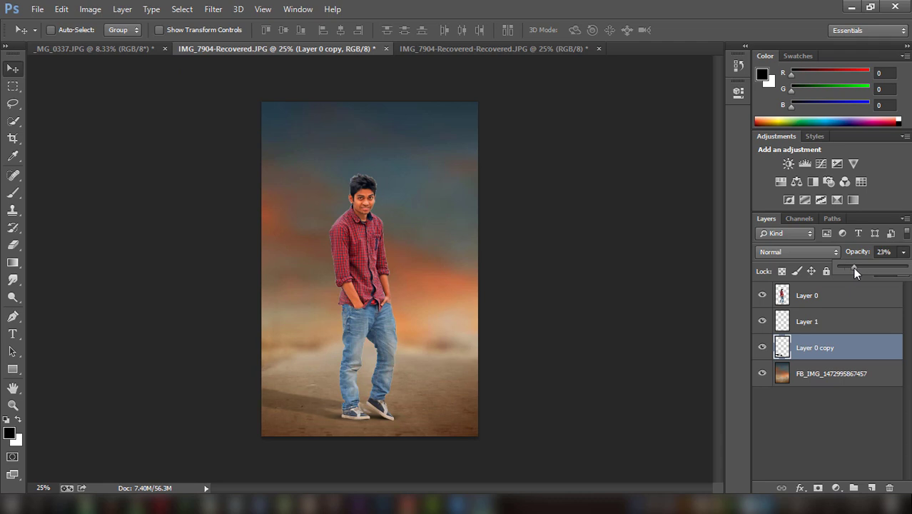
- Merge Layer 0, Layer 1 and Layer 0 copy into a single Layer 0 and select it
left_click(828, 321, "ctrl")
left_click(823, 301, "ctrl")
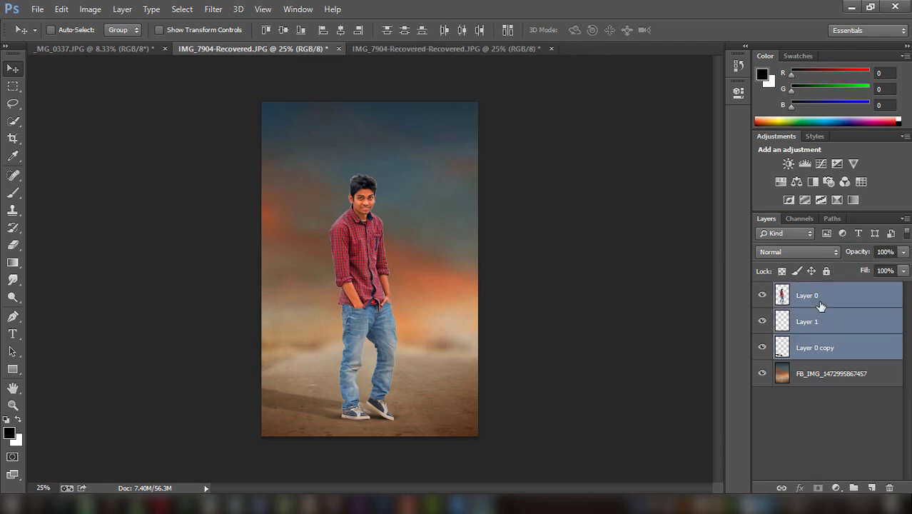
right_click(822, 306)
left_click(628, 389)
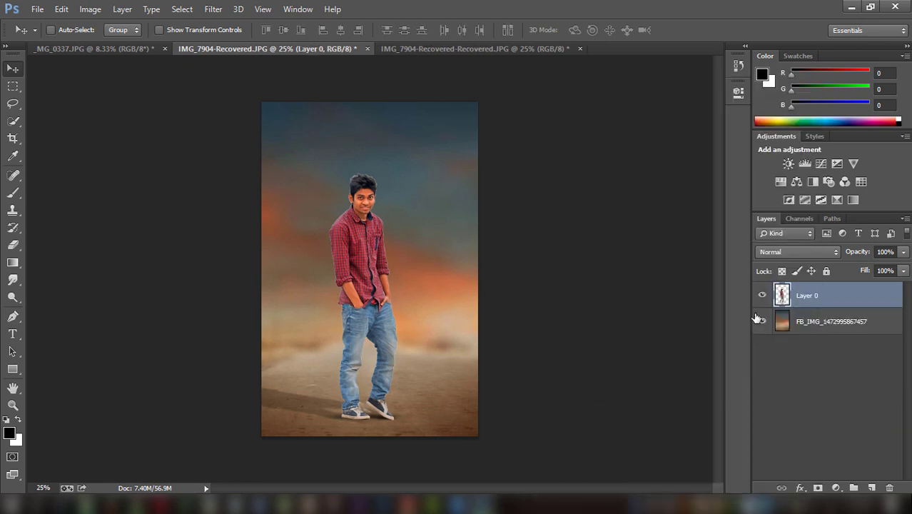
left_click(800, 321)
left_click(809, 297)
- Zoom in on the man and set the Smudge tool to 15% strength with a 25 brush
key("ctrl+plus")
key("ctrl+plus")
key("ctrl+plus")
key("ctrl+plus")
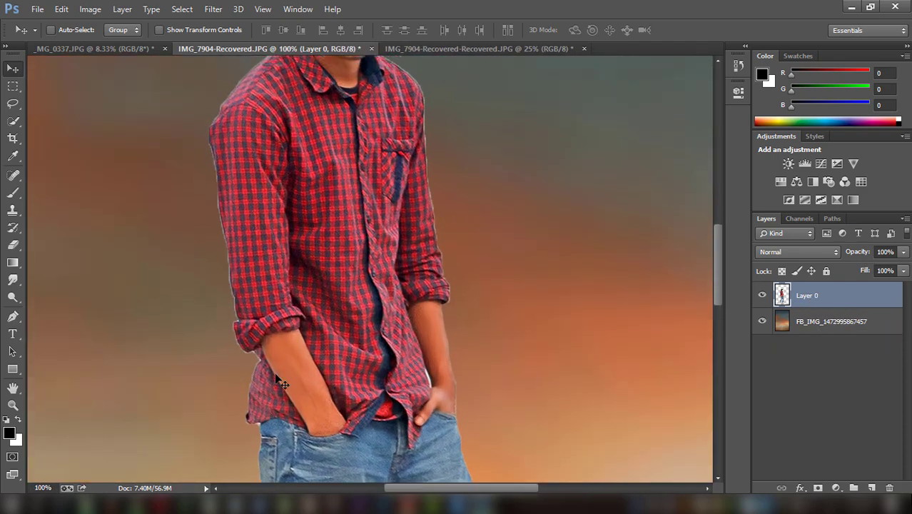
scroll(357, 285, "up", 5)
left_click(13, 278)
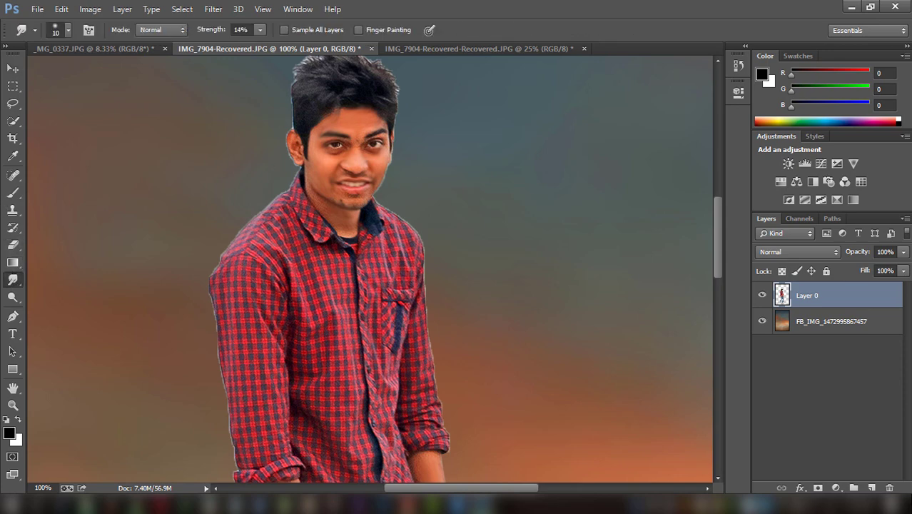
left_click(258, 30)
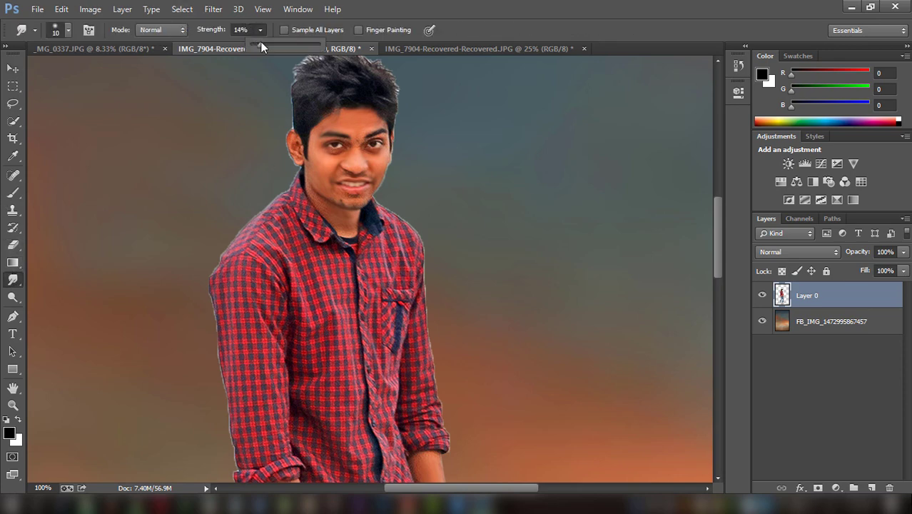
left_click_drag(261, 47, 263, 47)
left_click(146, 255)
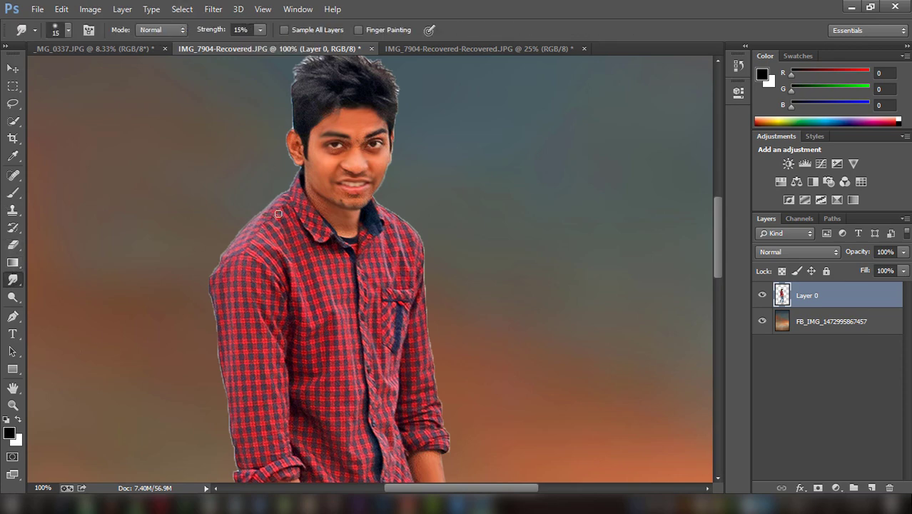
key("bracketright")
- Smudge the cut-out edges along the shirt, arms, jeans and shoes, then zoom out
key("bracketright")
scroll(343, 174, "down", 1)
scroll(386, 249, "down", 3)
key("bracketright")
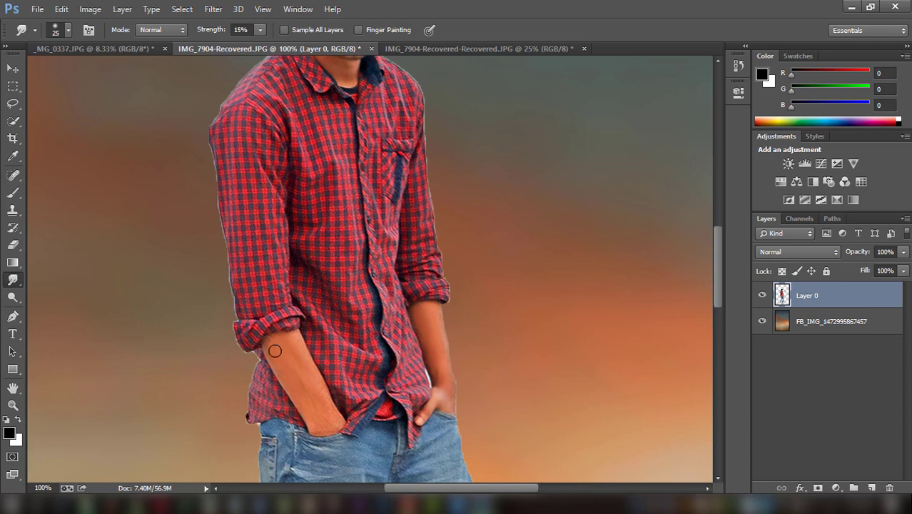
scroll(287, 337, "down", 2)
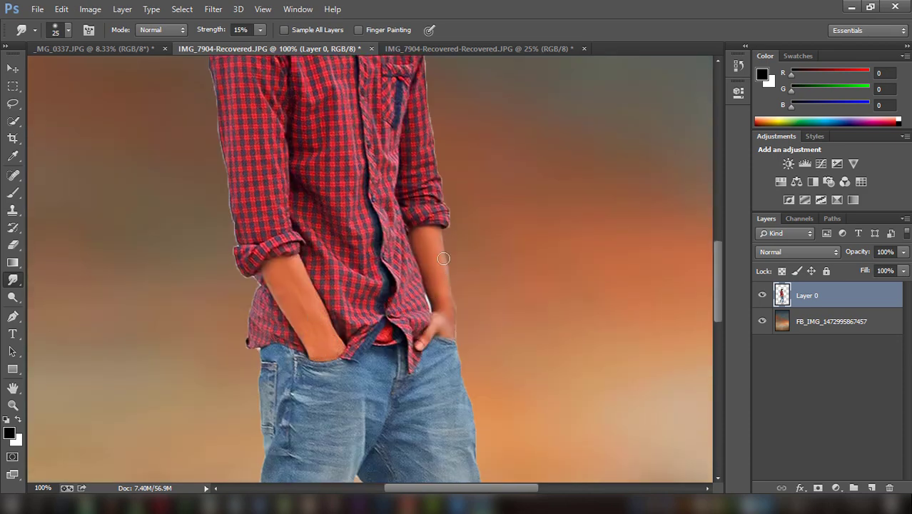
scroll(447, 289, "down", 2)
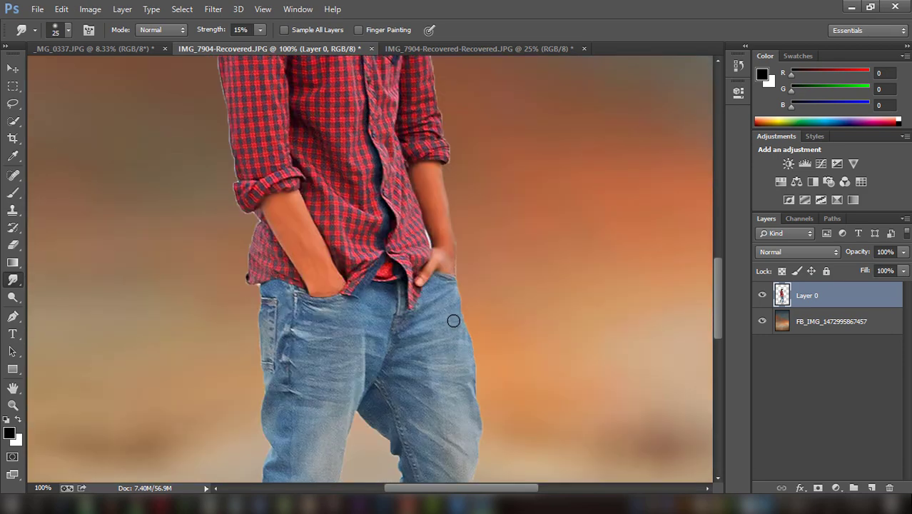
scroll(450, 300, "down", 4)
scroll(452, 314, "down", 4)
scroll(459, 317, "down", 2)
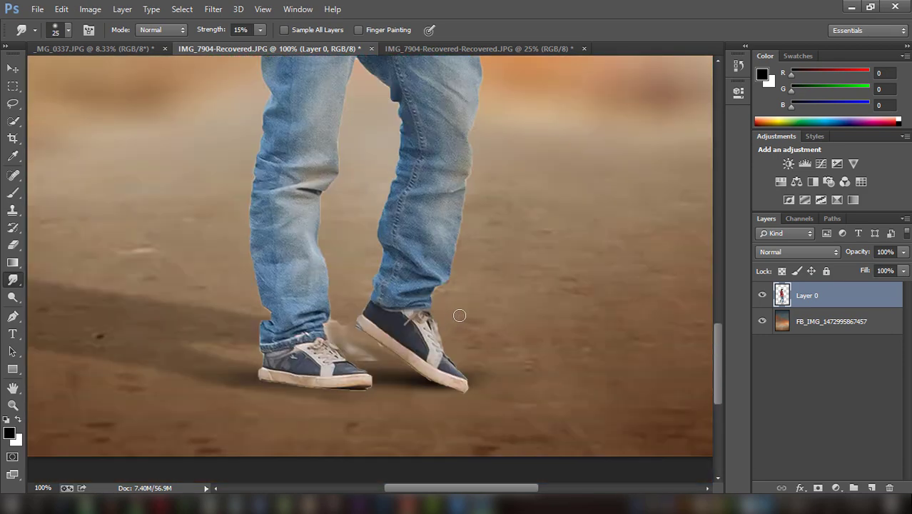
key("ctrl+minus")
key("ctrl+minus")
key("ctrl+minus")
key("ctrl+minus")
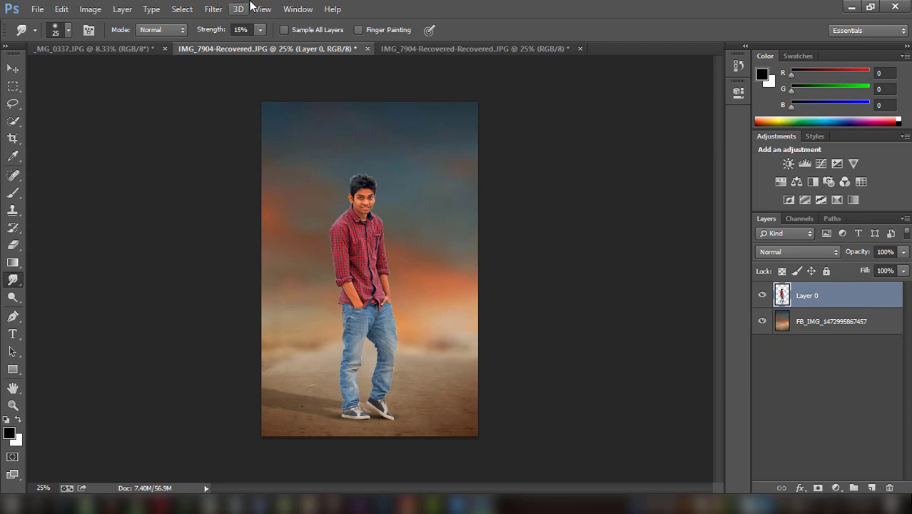
- Camera Raw the man's layer: Whites +35, Highlights −13, Shadows +3, Oranges luminance +21
left_click(215, 9)
left_click(242, 86)
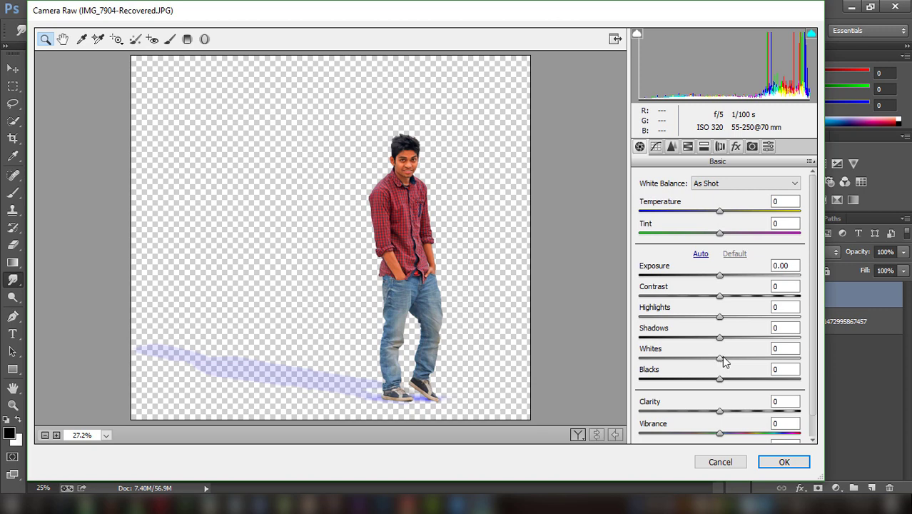
mouse_move(721, 358)
left_mouse_down()
mouse_move(747, 359)
mouse_move(704, 341)
mouse_move(723, 338)
mouse_move(709, 319)
left_mouse_up()
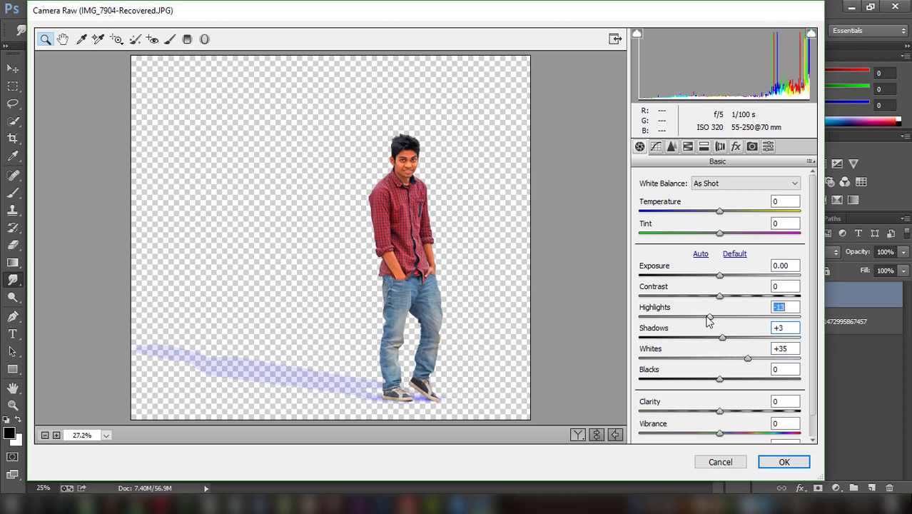
left_click(672, 147)
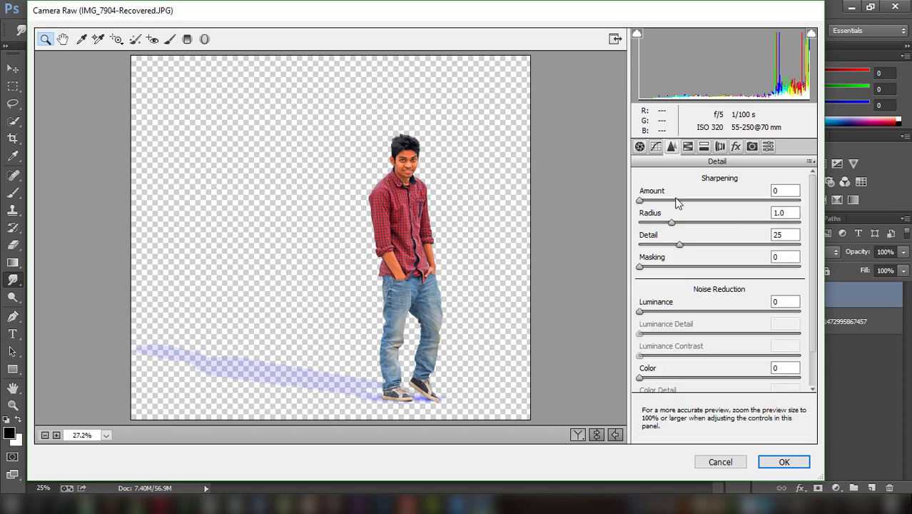
left_click(703, 146)
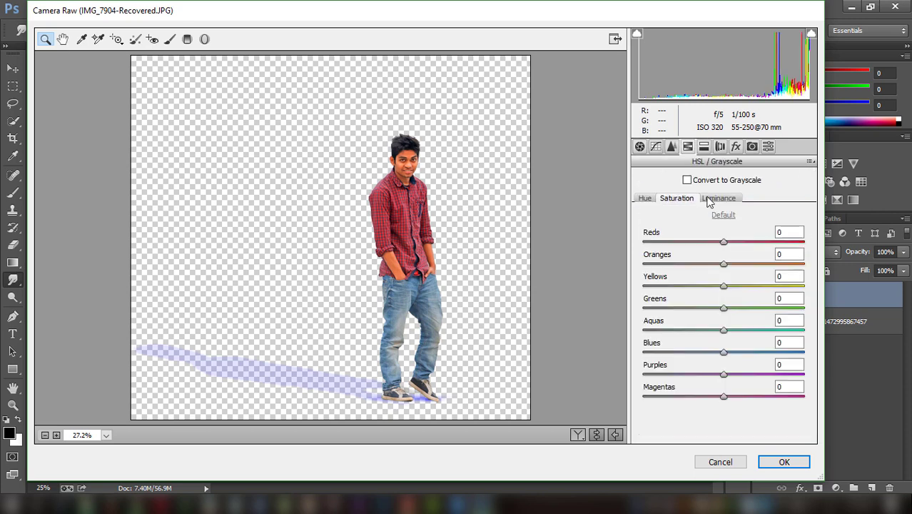
left_click(720, 198)
left_click_drag(724, 263, 740, 263)
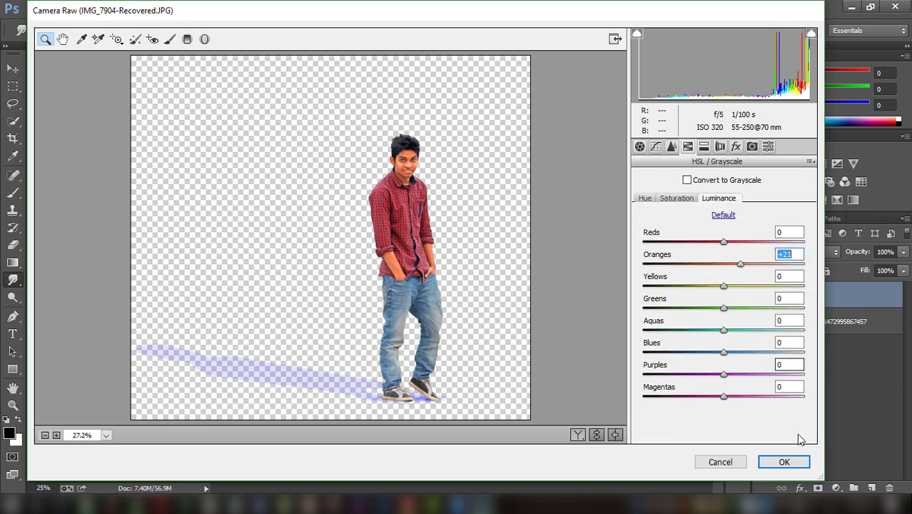
left_click(785, 462)
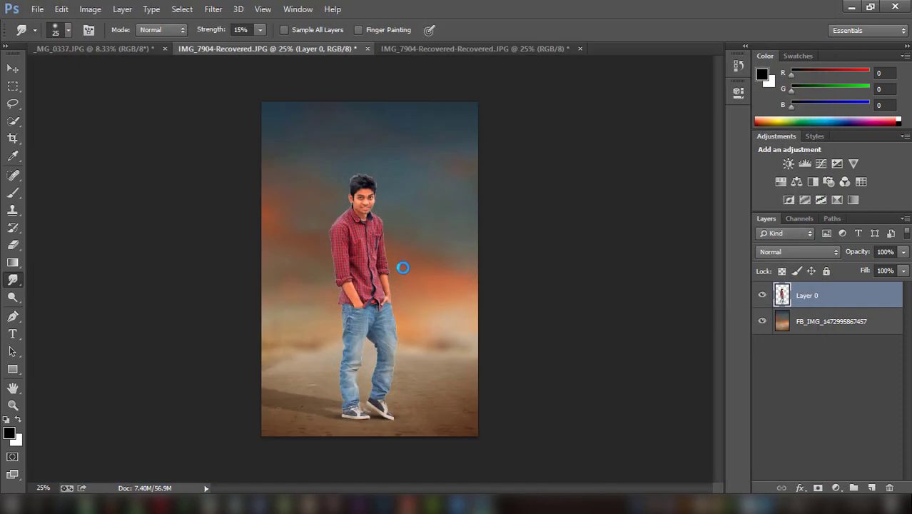
- Stamp a merged Layer 1 and apply Color Efex Pro Tonal Contrast, saturation +17
left_click(822, 322, "shift")
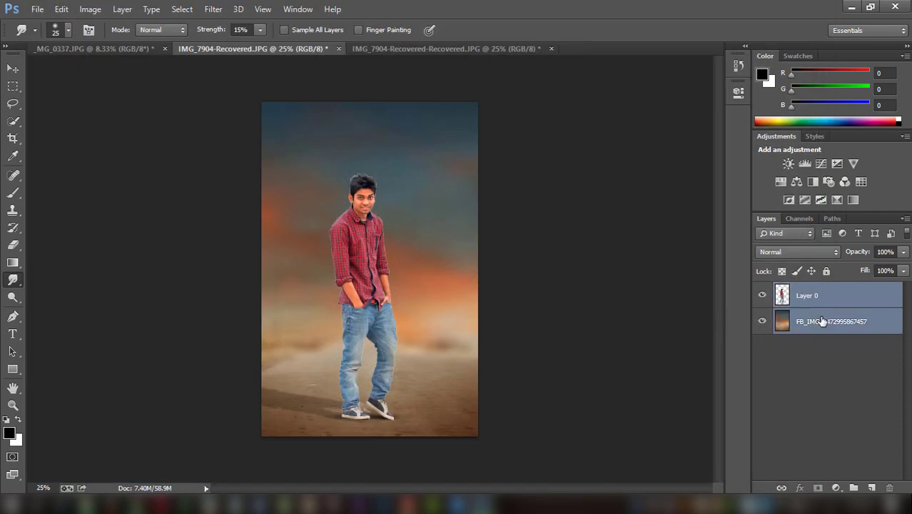
key("ctrl+shift+alt+e")
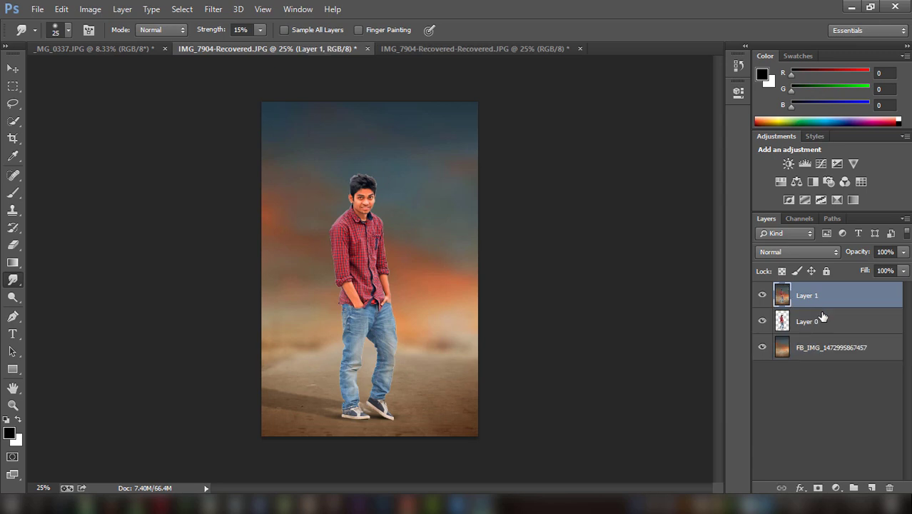
left_click(215, 9)
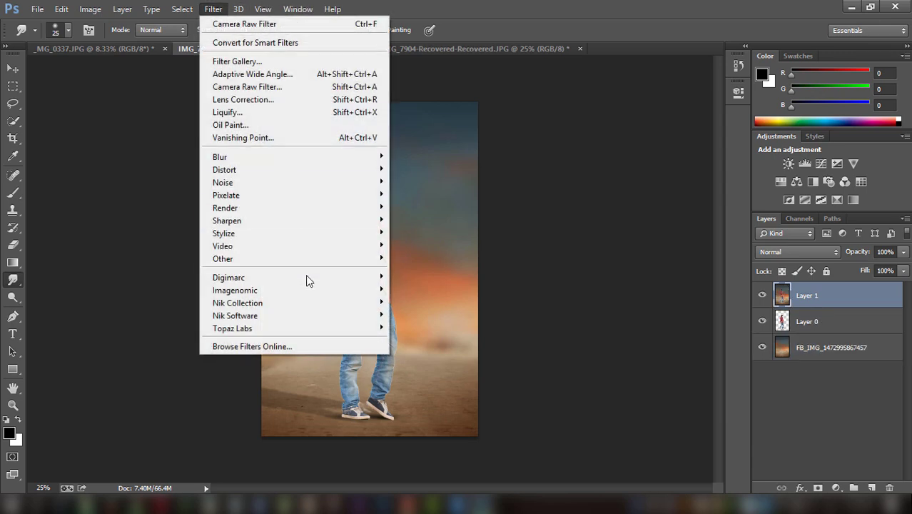
left_click(398, 314)
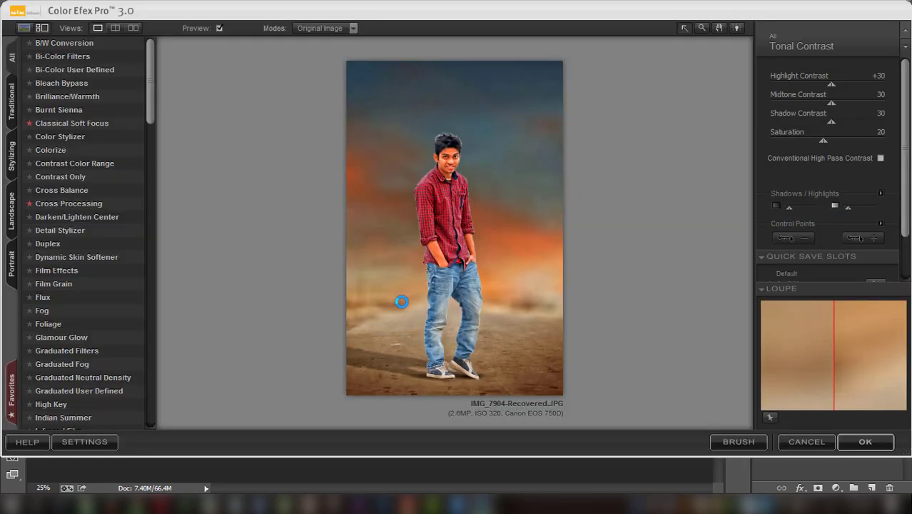
left_click_drag(151, 88, 159, 397)
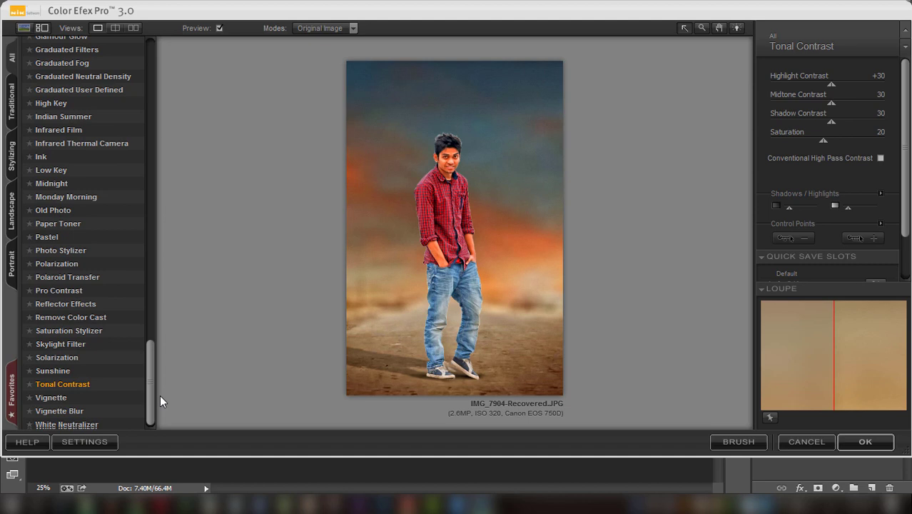
left_click(63, 370)
left_click(60, 381)
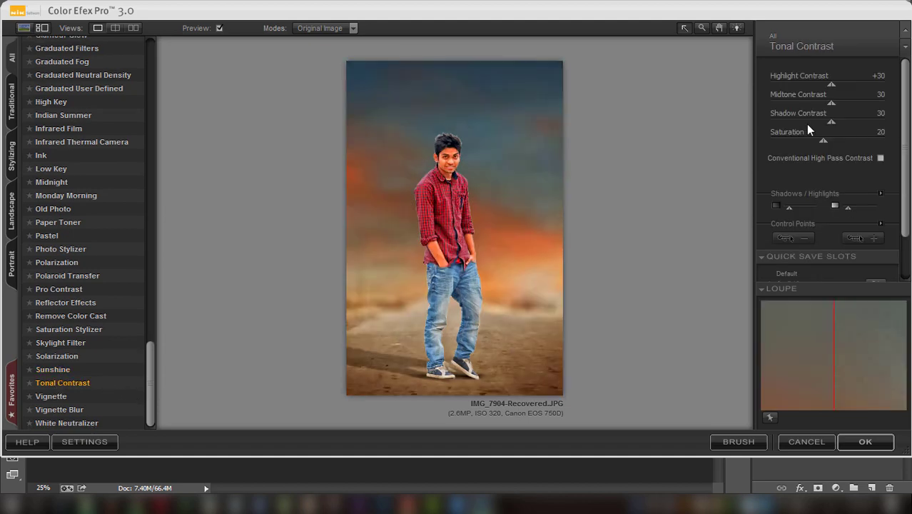
left_click(812, 102)
left_click_drag(843, 83, 843, 83)
left_click_drag(823, 140, 821, 138)
left_click(864, 444)
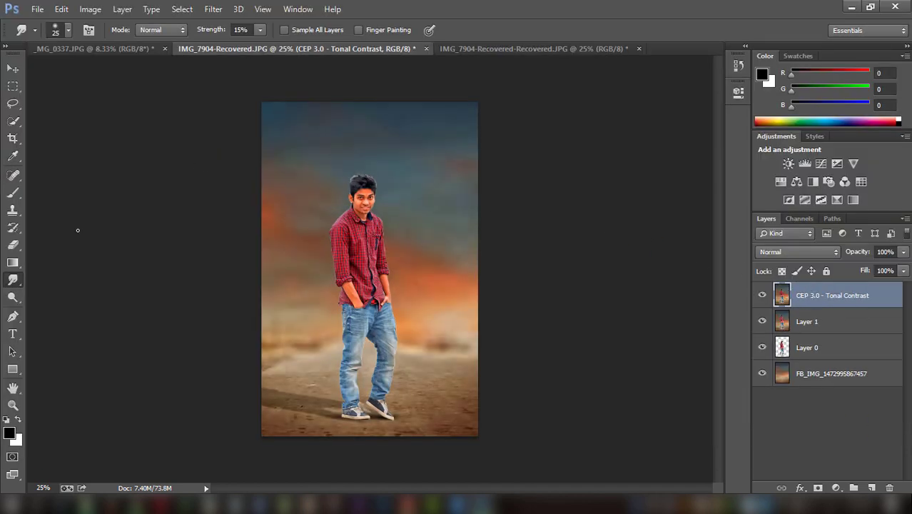
- Erase the harsh contrast on the man's face, undo that stroke, and shrink the eraser brush
left_click(13, 244)
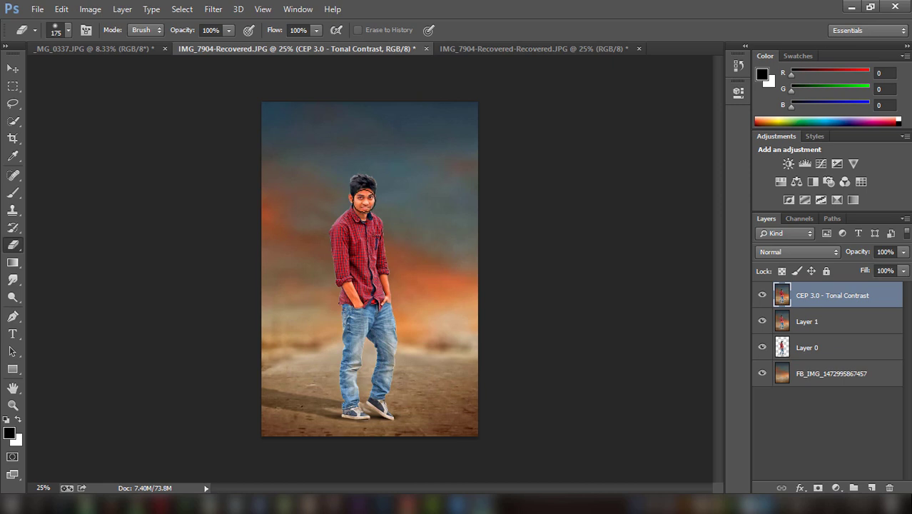
left_click_drag(365, 202, 364, 204)
left_click(62, 9)
left_click(107, 33)
key("bracketleft")
key("bracketleft")
key("bracketleft")
- Merge Layer 1 into the Tonal Contrast layer and apply the Camera Raw filter to it
left_click(835, 322, "shift")
right_click(836, 321)
left_click(571, 390)
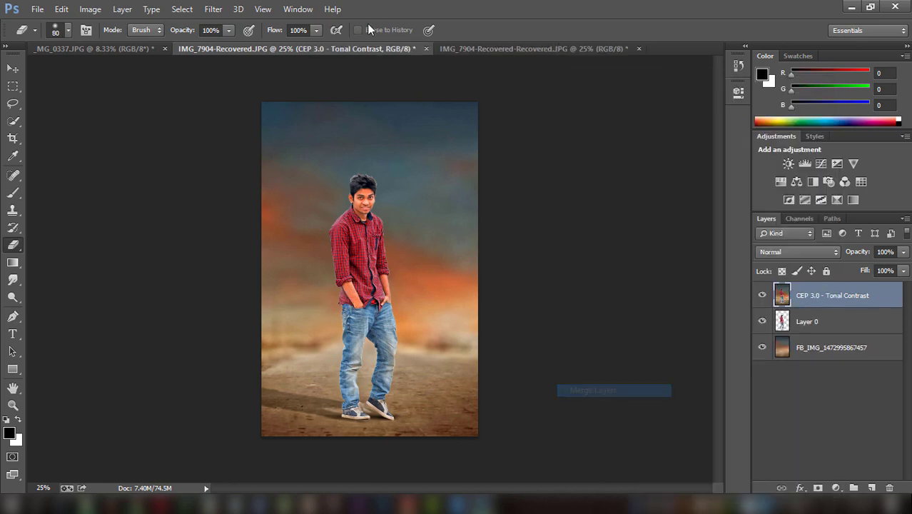
left_click(213, 9)
left_click(264, 85)
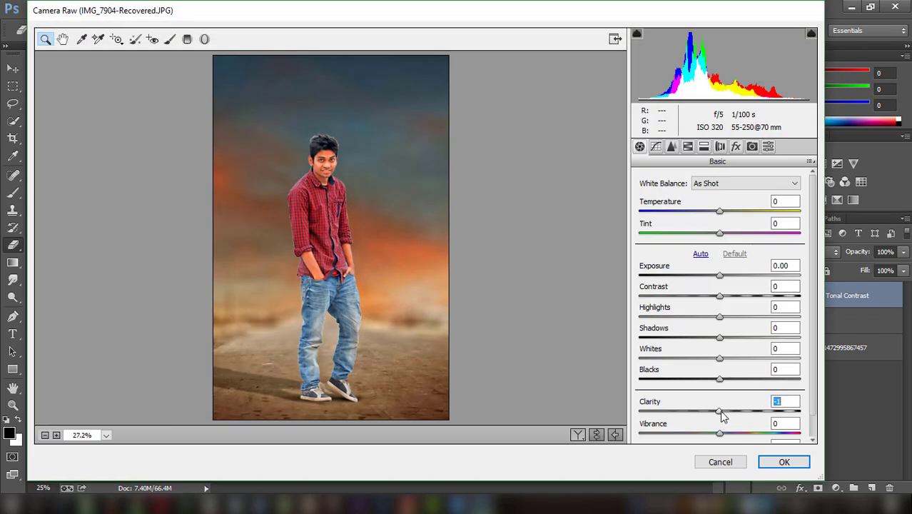
- Set clarity +22, blacks +3, highlights +54 and temperature -5 in Camera Raw
left_click_drag(721, 412, 737, 412)
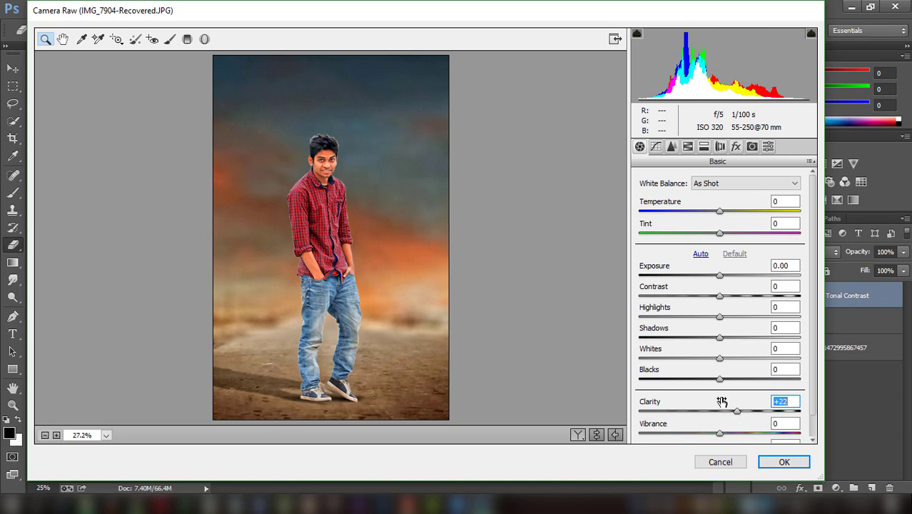
mouse_move(720, 378)
left_mouse_down()
mouse_move(683, 358)
mouse_move(750, 337)
mouse_move(763, 316)
left_mouse_up()
left_click_drag(720, 296, 718, 276)
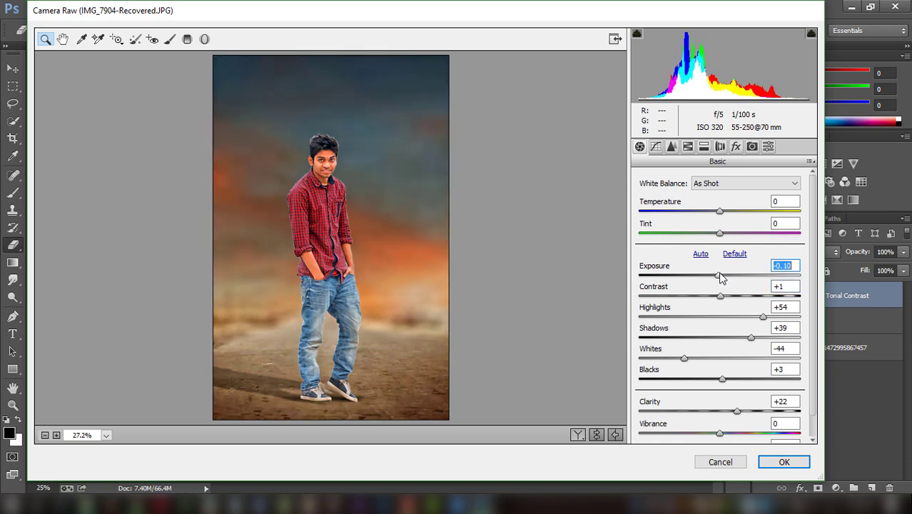
left_click_drag(720, 212, 716, 211)
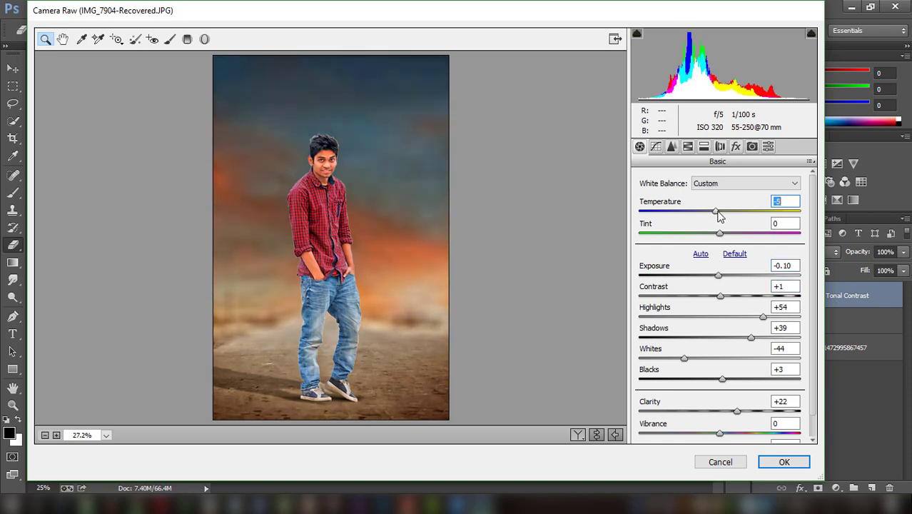
- Add slight sharpening, brighten the orange luminance and darken the blue luminance to -19
left_click(676, 150)
left_click(655, 199)
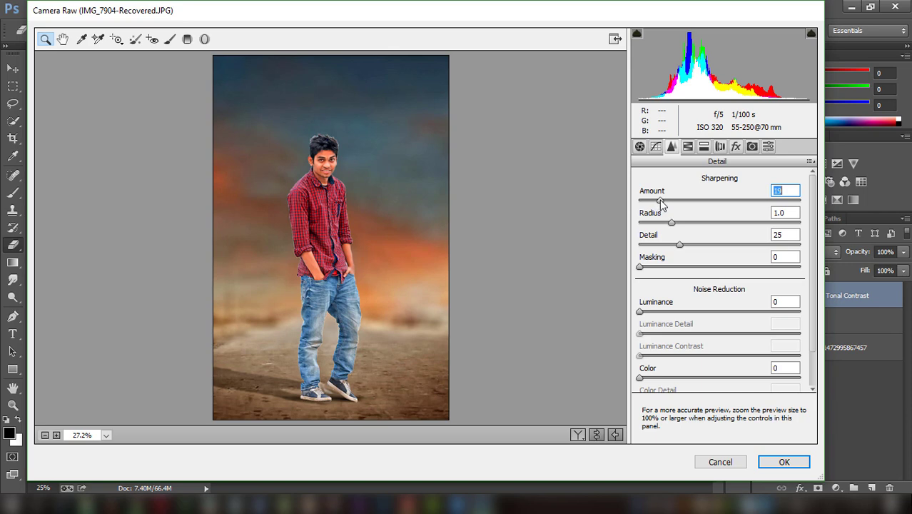
left_click(687, 147)
left_click_drag(725, 263, 735, 265)
mouse_move(724, 352)
left_mouse_down()
mouse_move(708, 352)
mouse_move(711, 308)
left_mouse_up()
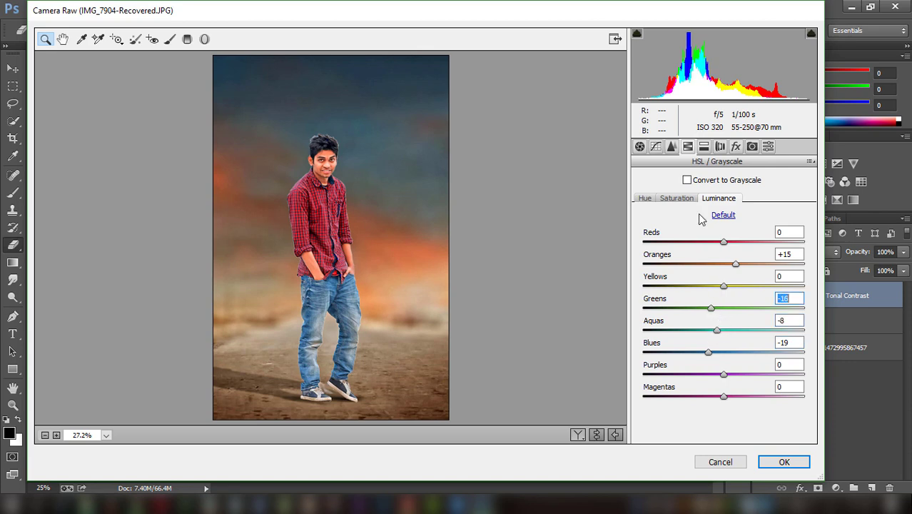
- Boost the blues' saturation and shift the blues' hue lower
left_click(685, 198)
mouse_move(724, 352)
left_mouse_down()
mouse_move(768, 350)
mouse_move(755, 351)
mouse_move(771, 330)
left_mouse_up()
left_click(644, 198)
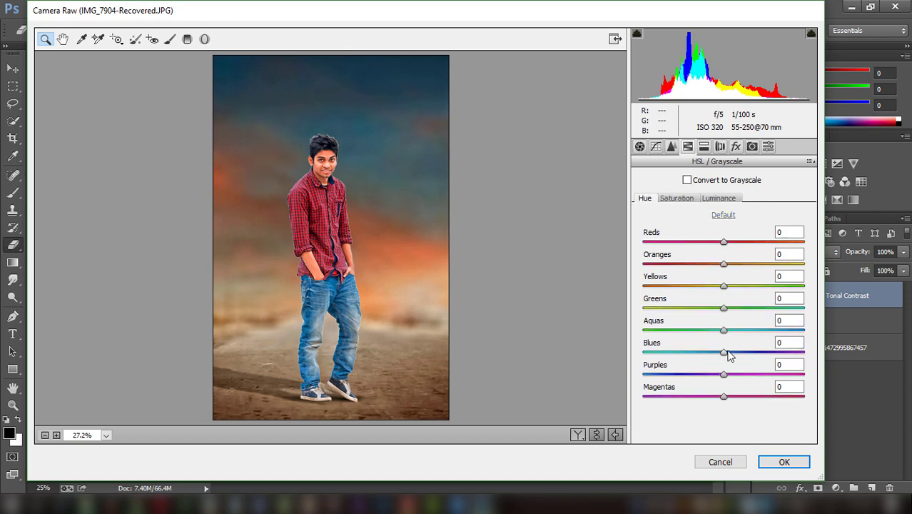
mouse_move(724, 352)
left_mouse_down()
mouse_move(706, 353)
mouse_move(715, 353)
left_mouse_up()
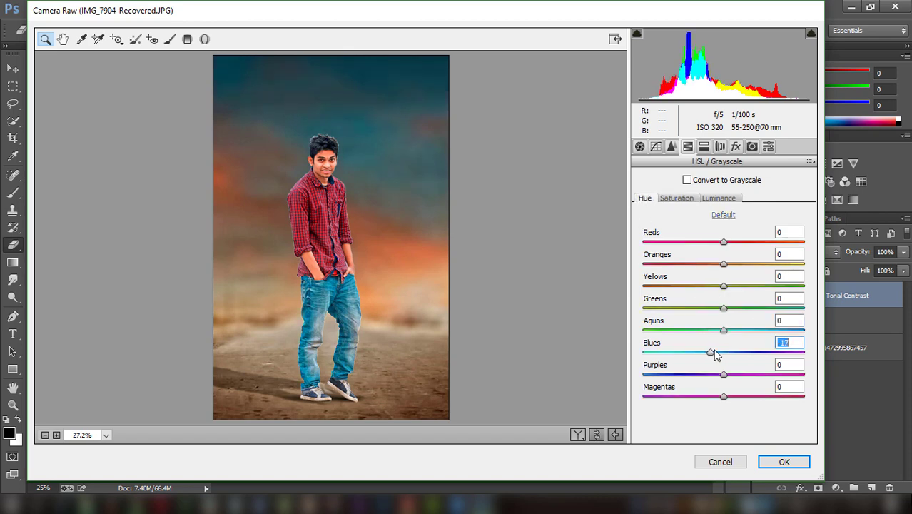
- Add a negative post-crop vignette and a bottom graduated filter darkening the ground, then apply
left_click(737, 146)
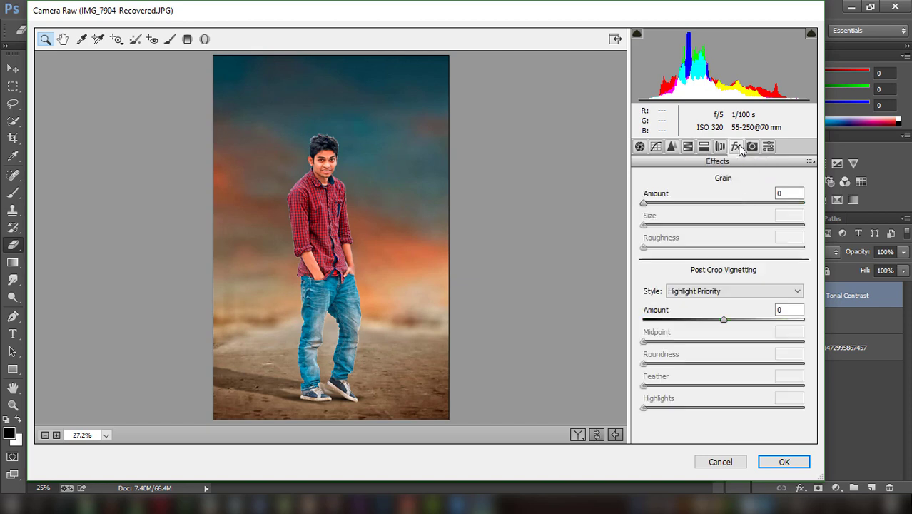
left_click_drag(722, 319, 710, 319)
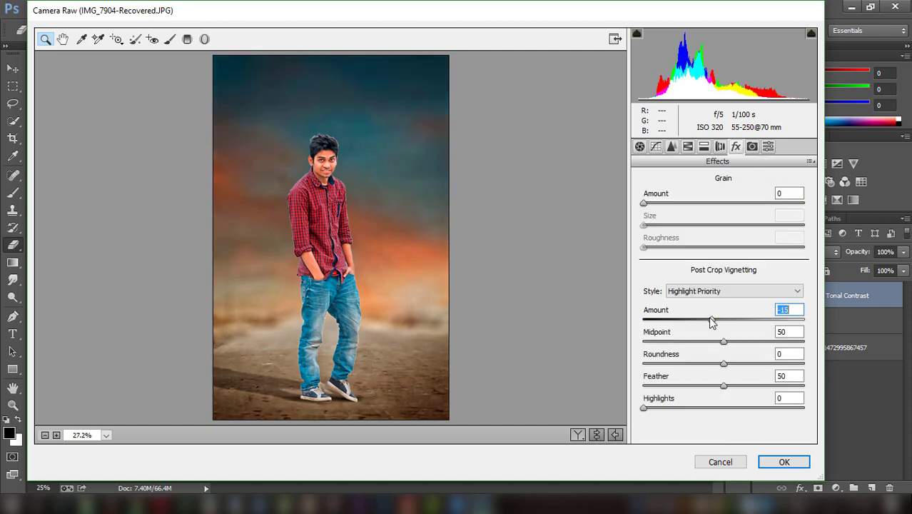
left_click(187, 38)
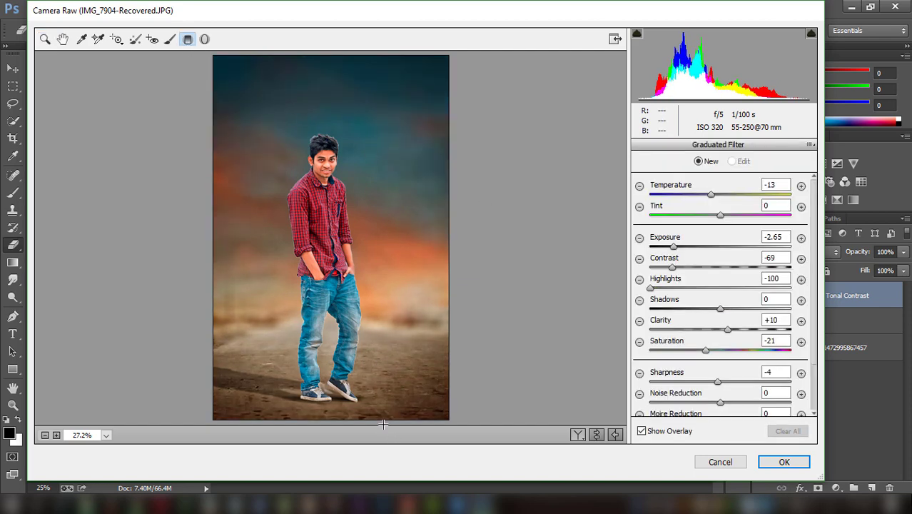
left_click_drag(382, 421, 383, 335)
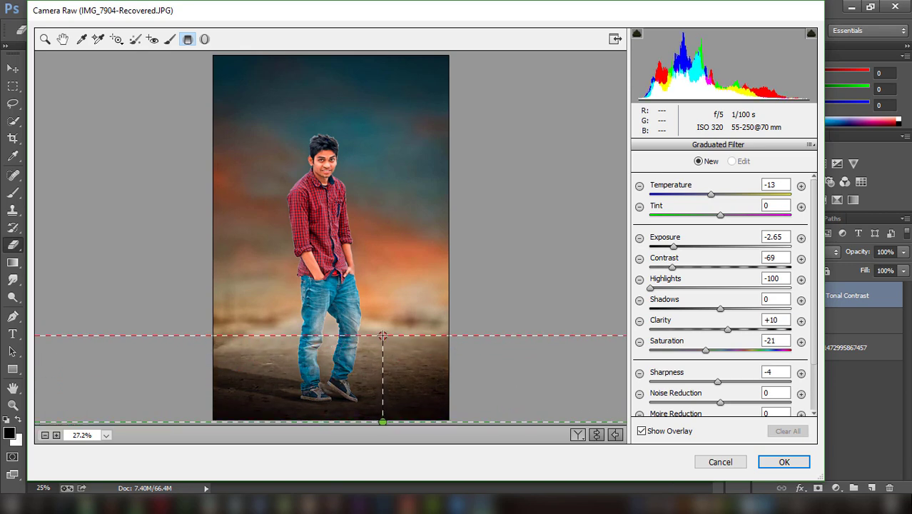
left_click(784, 462)
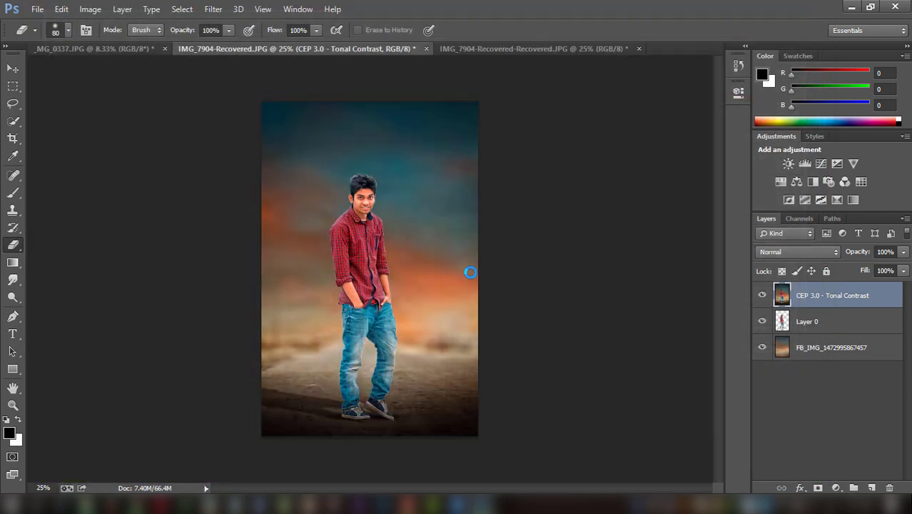
- Place bird-silhouette-png-12 from the PNGS folder on the STOCK (E:) drive
left_click(37, 8)
left_click(47, 201)
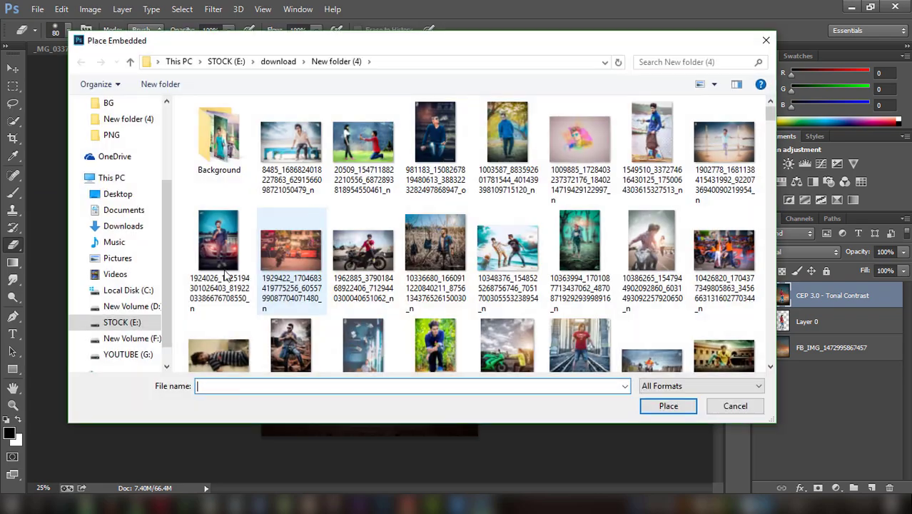
left_click(114, 322)
double_click(366, 243)
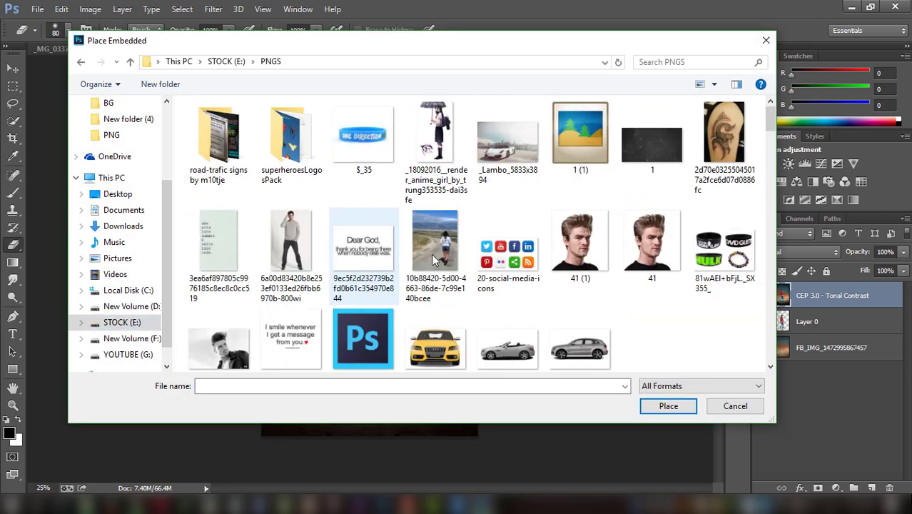
scroll(432, 253, "down", 2)
scroll(457, 257, "down", 3)
scroll(487, 270, "down", 3)
scroll(489, 269, "down", 2)
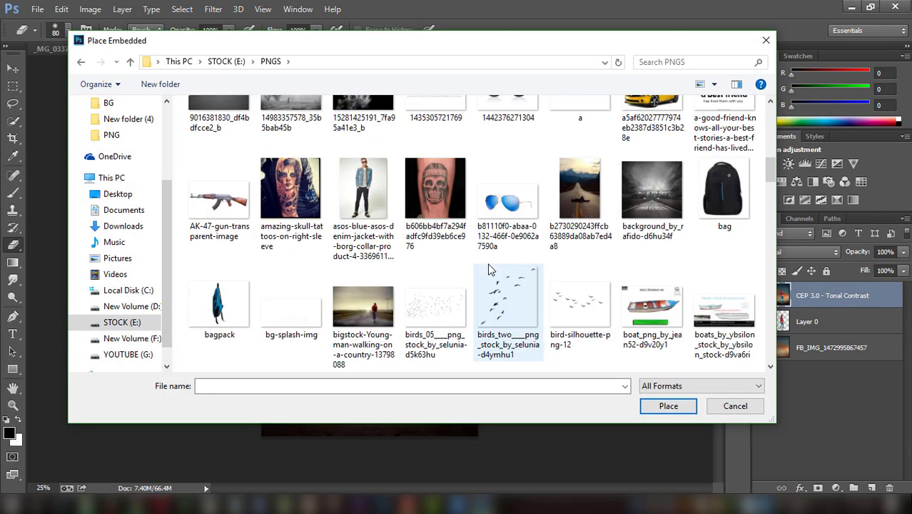
left_click(579, 300)
key("Return")
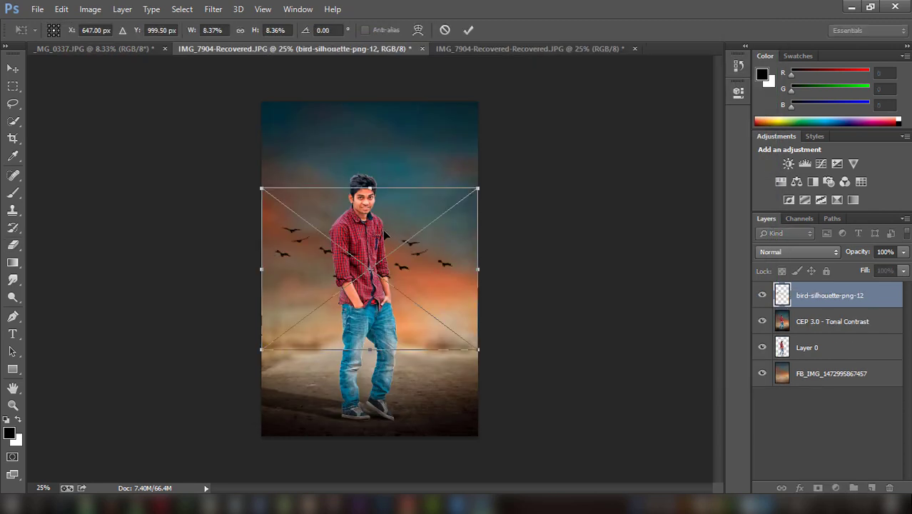
- Scale the birds down and position them in the sky right of the man
left_click_drag(477, 190, 393, 214)
left_click_drag(379, 253, 465, 292)
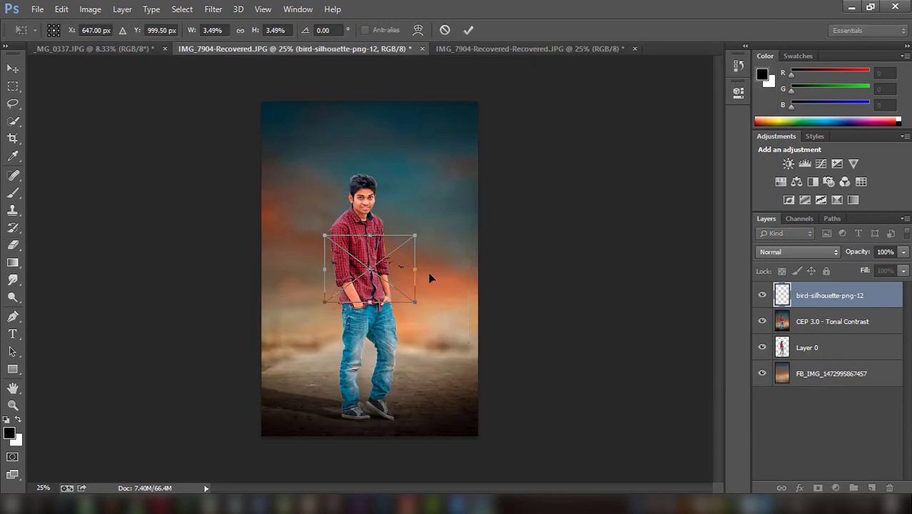
left_click_drag(477, 254, 466, 274)
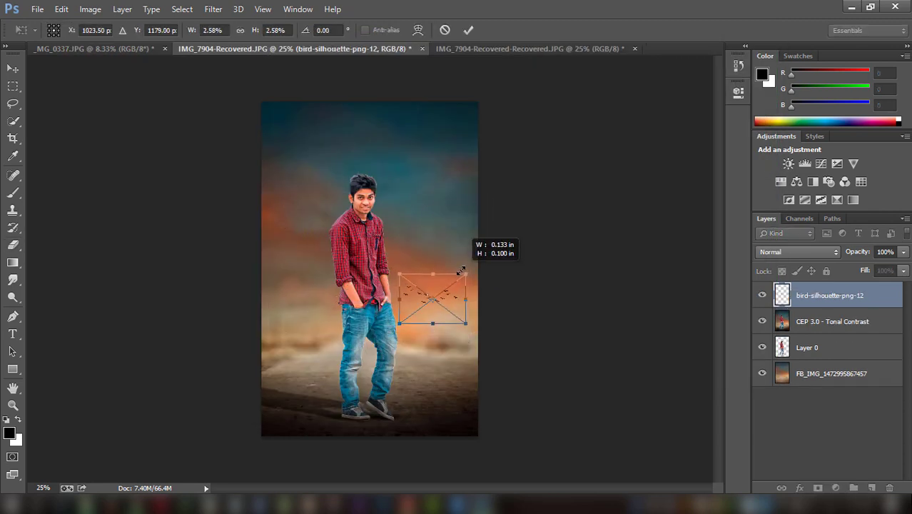
left_click(468, 30)
key("e")
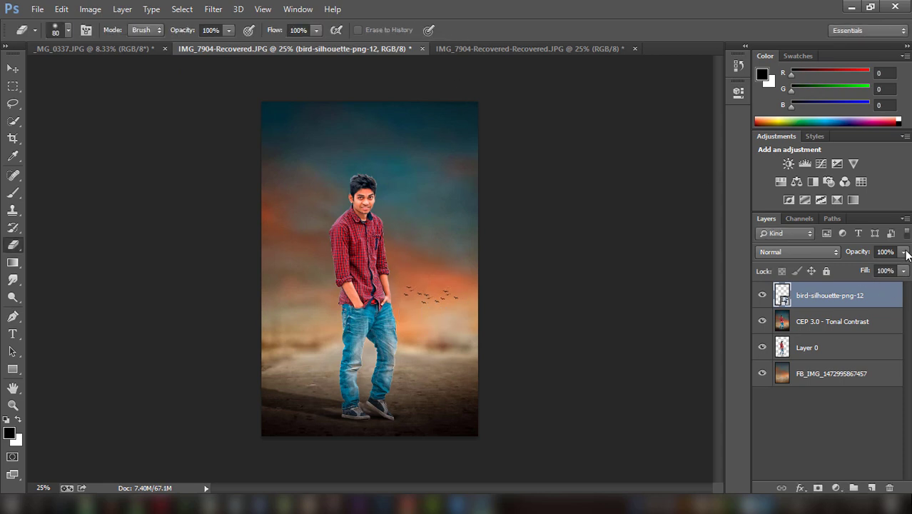
- Set the bird layer to 50% opacity and apply a 2-pixel Gaussian Blur
left_click(905, 252)
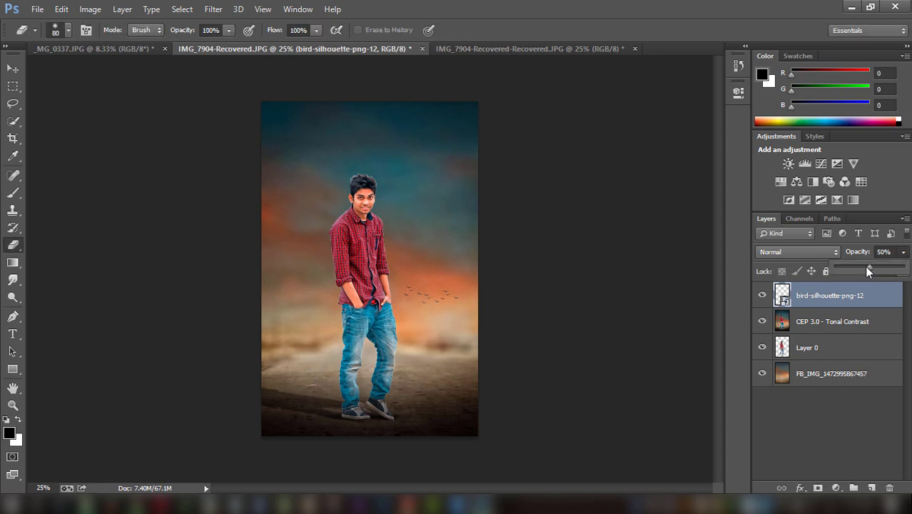
left_click(214, 8)
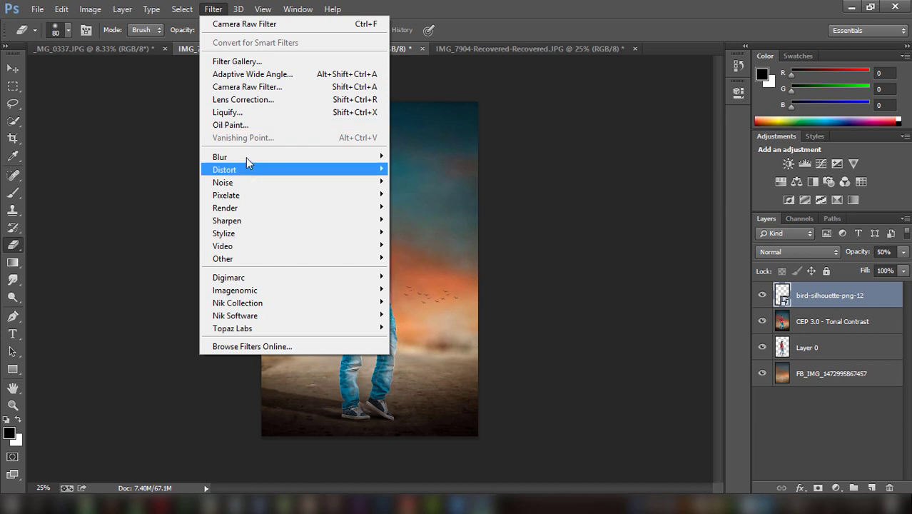
left_click(428, 251)
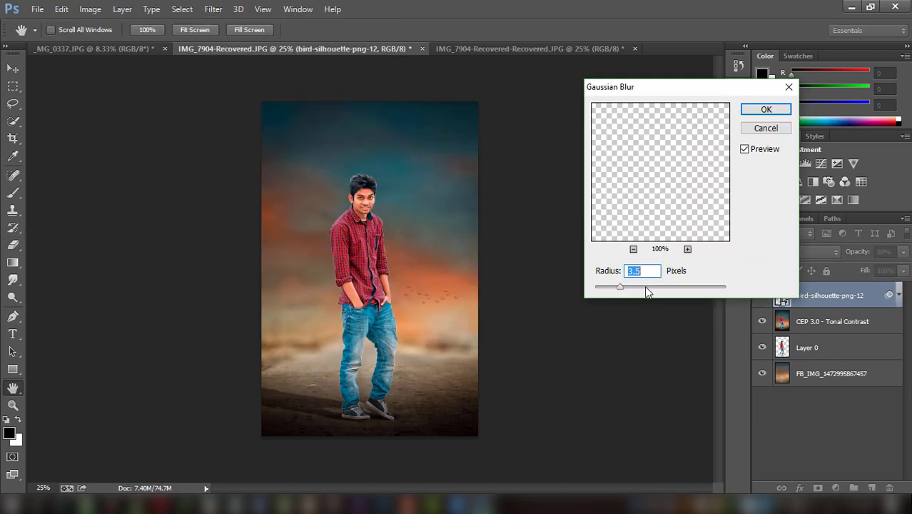
left_click_drag(613, 288, 605, 289)
left_click(757, 110)
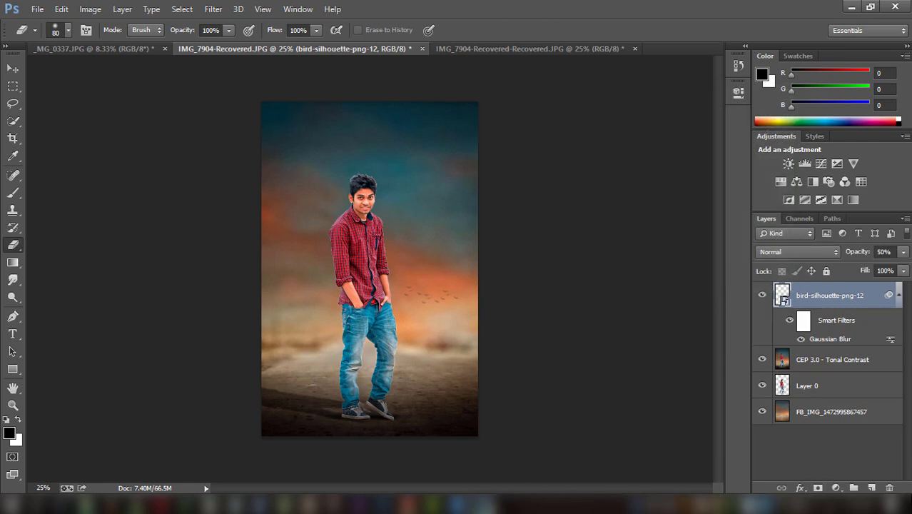
left_click(482, 504)
- Start Place Embedded and browse the STOCK (E:) drive's DJ TAPASH folders for a smoke image
left_click(846, 449)
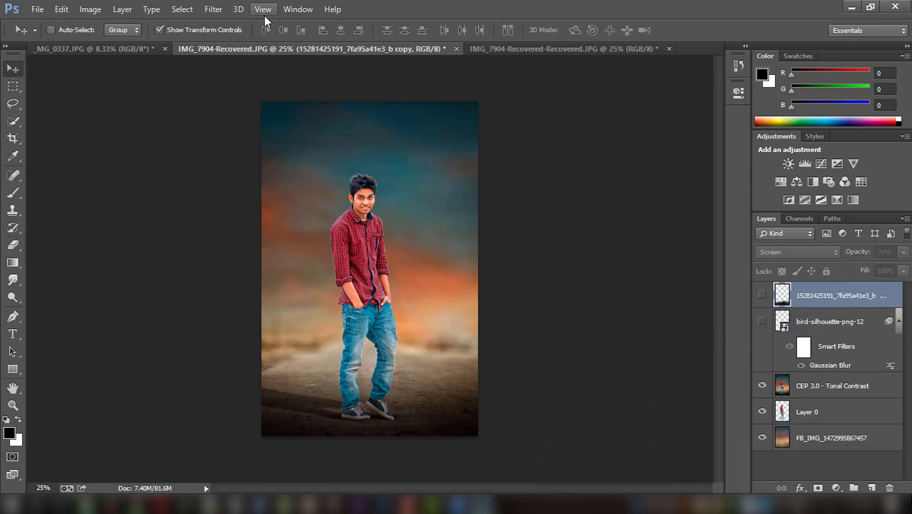
left_click(36, 9)
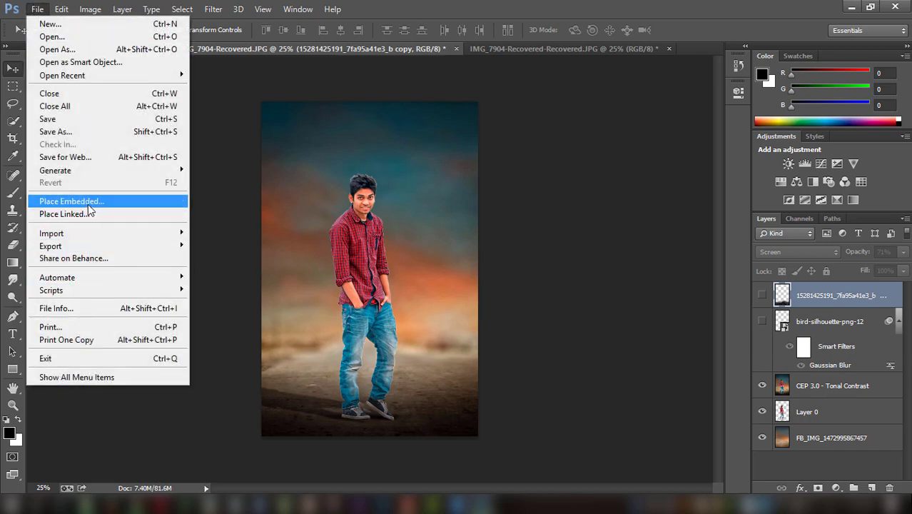
left_click(88, 203)
scroll(545, 215, "down", 3)
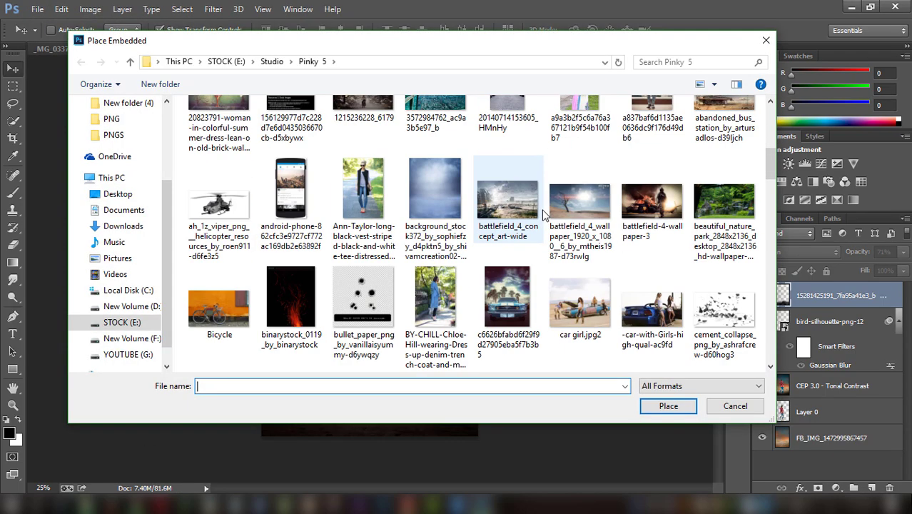
scroll(545, 214, "down", 3)
scroll(545, 214, "down", 3)
scroll(545, 214, "down", 3)
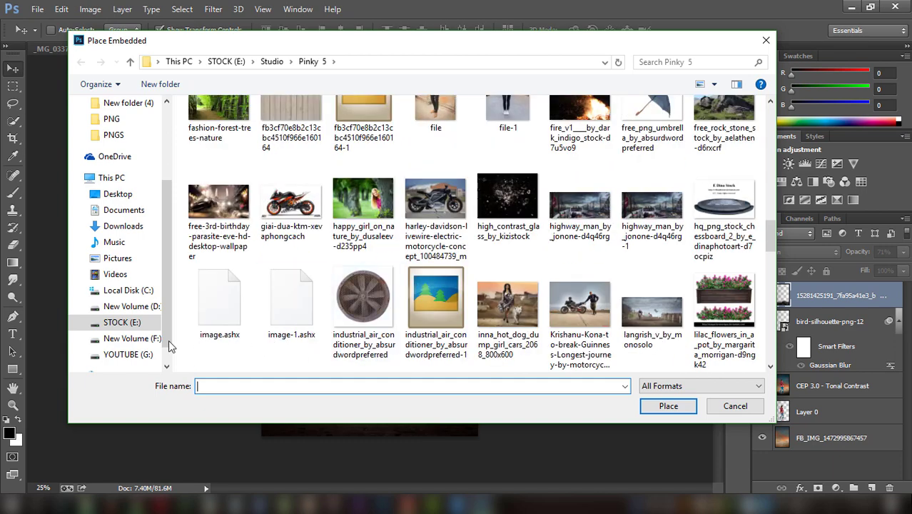
left_click(140, 325)
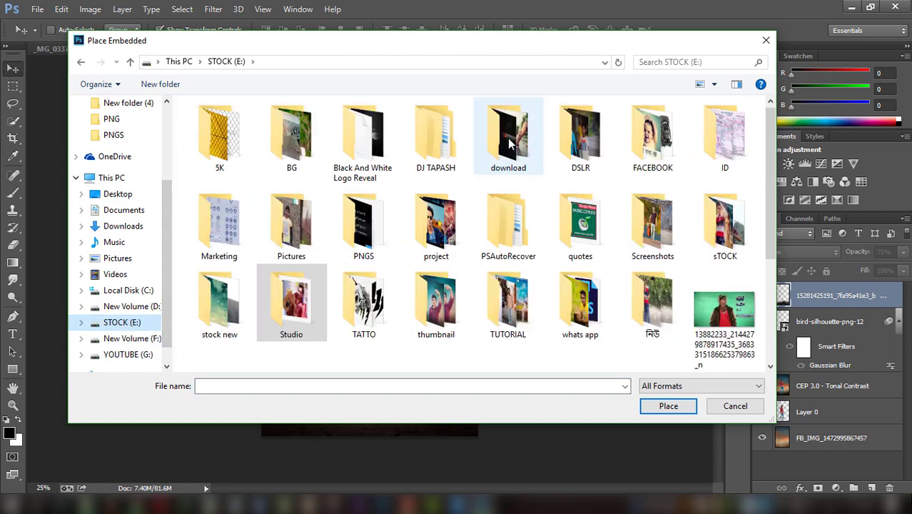
double_click(436, 139)
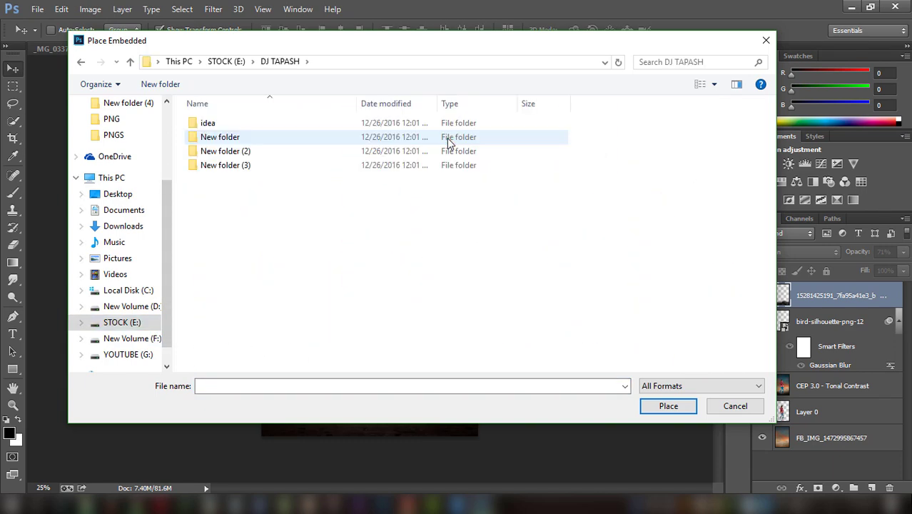
double_click(241, 165)
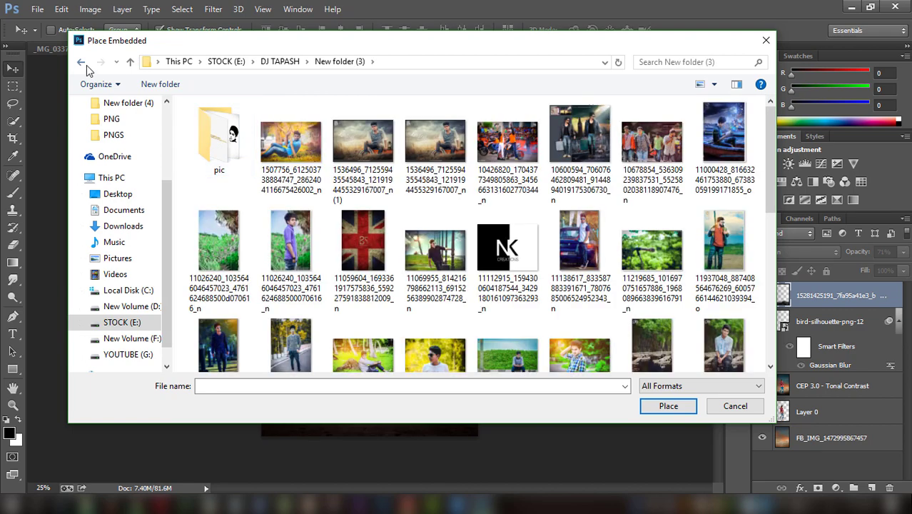
scroll(471, 236, "down", 1)
scroll(471, 236, "down", 4)
- Navigate to the object folder under sTOCK > STOCK > STOCK
left_click(118, 323)
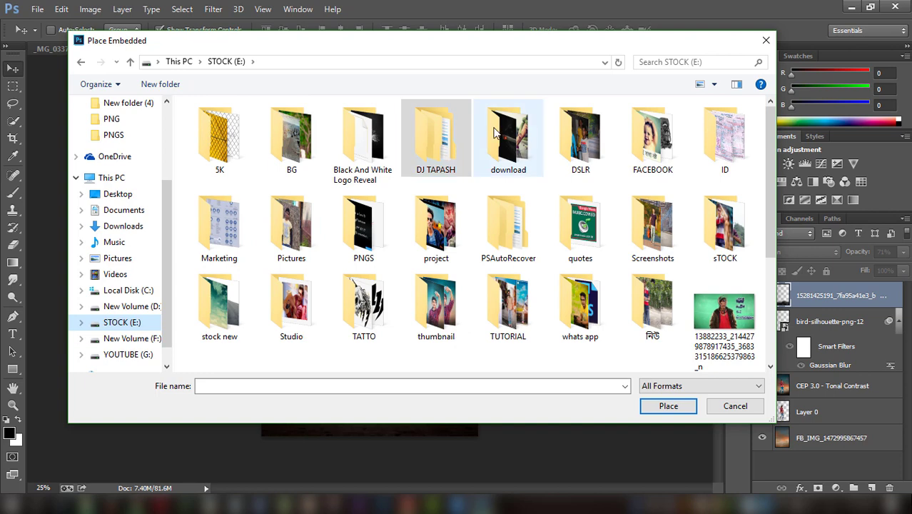
double_click(448, 139)
right_click(297, 202)
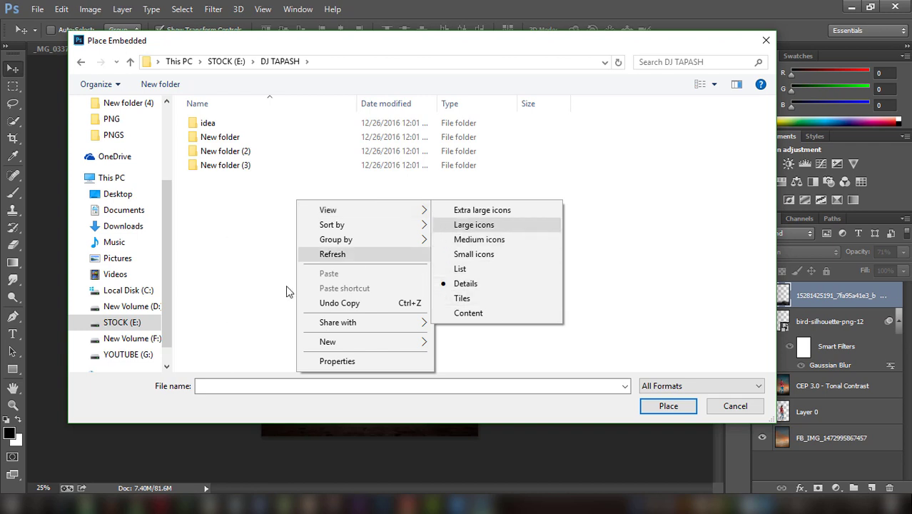
left_click(136, 322)
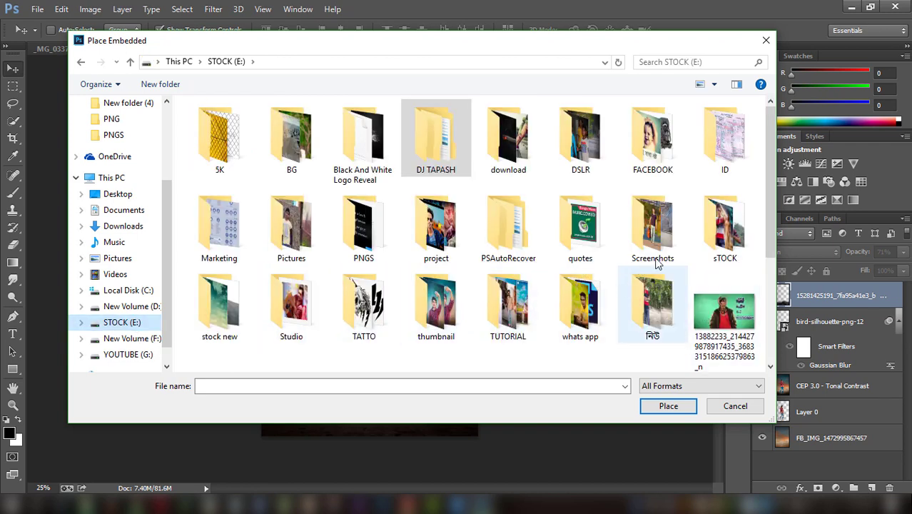
double_click(725, 227)
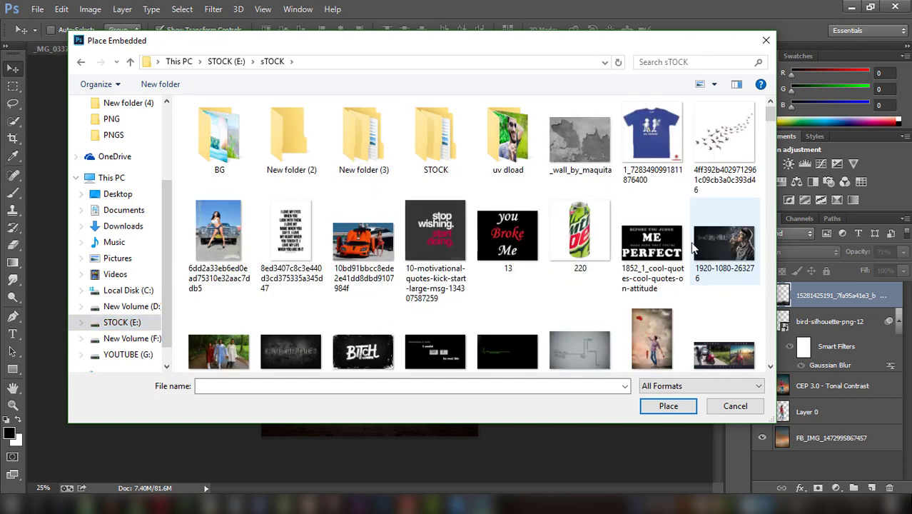
double_click(443, 144)
double_click(584, 140)
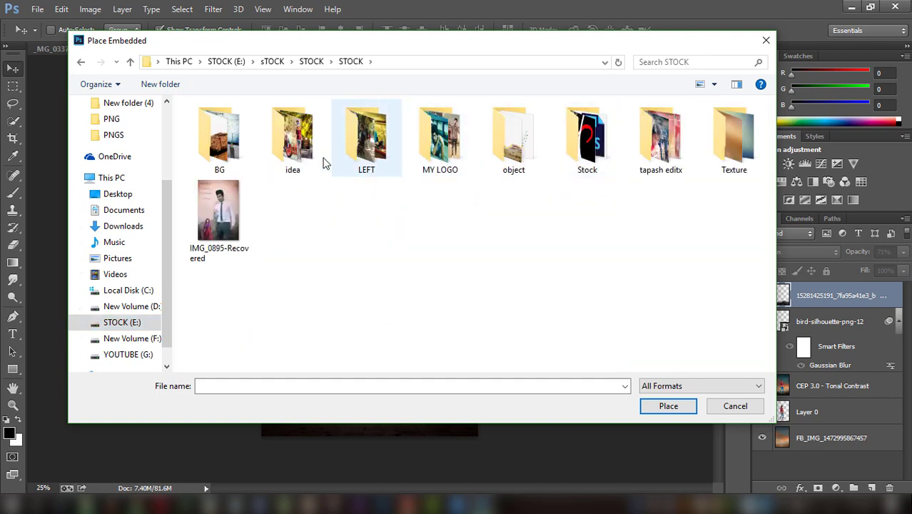
double_click(541, 127)
scroll(550, 210, "down", 1)
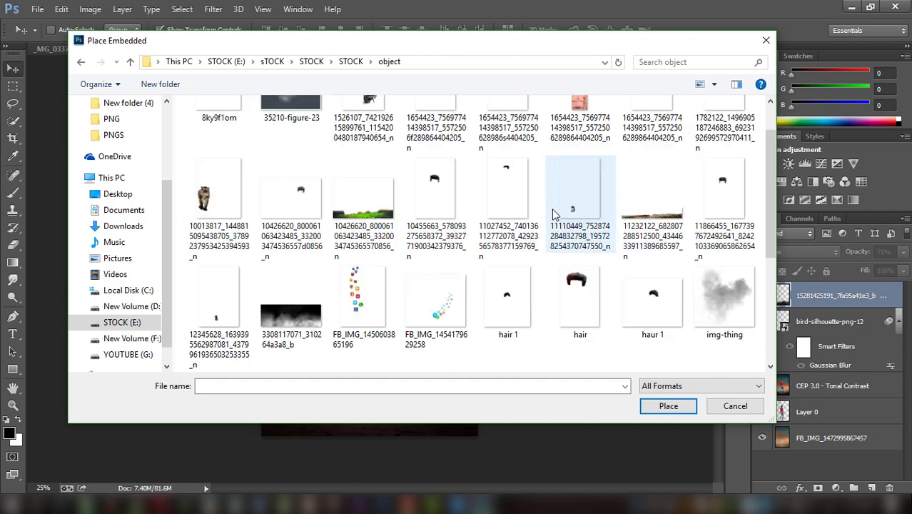
scroll(554, 213, "down", 2)
scroll(555, 214, "down", 3)
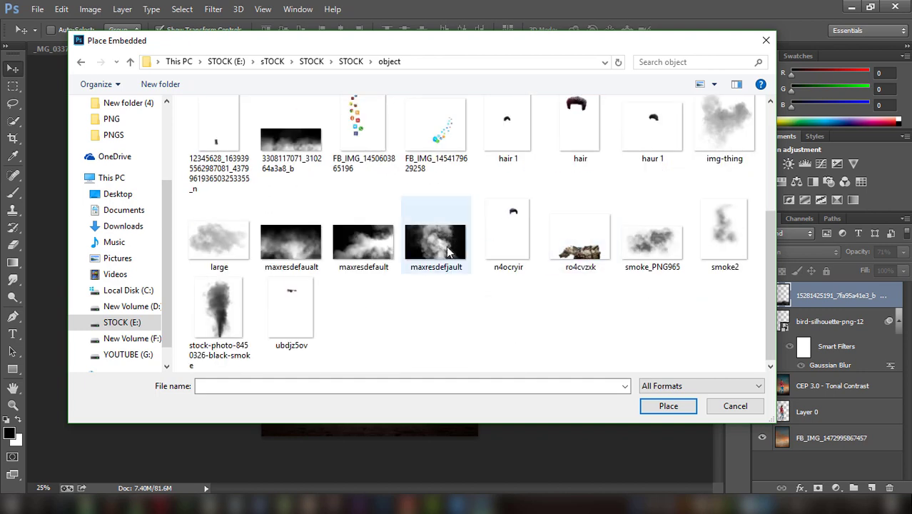
- Place the second maxresdefault smoke image into the composition
left_click(292, 228)
left_click(656, 248)
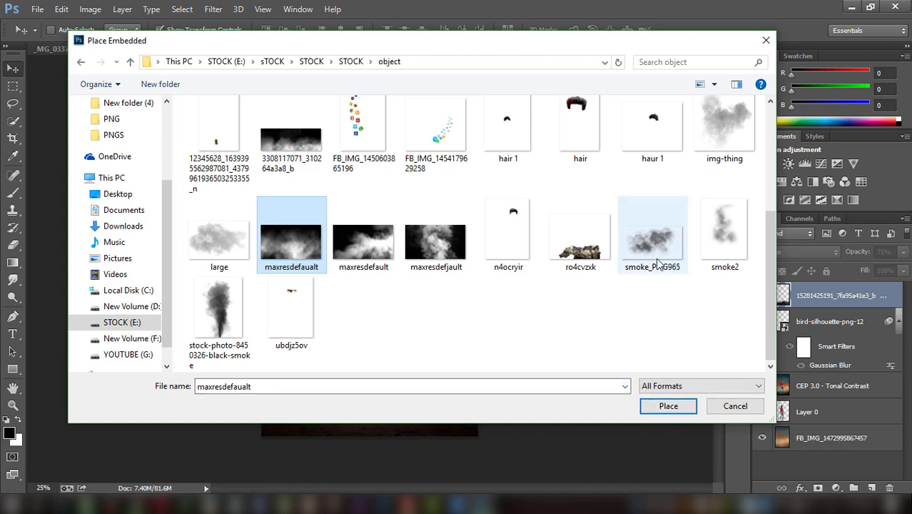
left_click(394, 257)
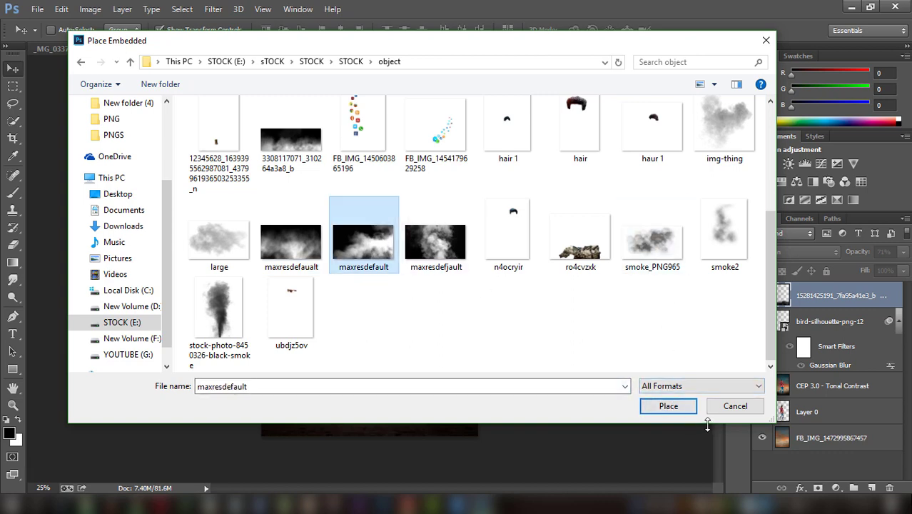
left_click(669, 406)
left_click(792, 252)
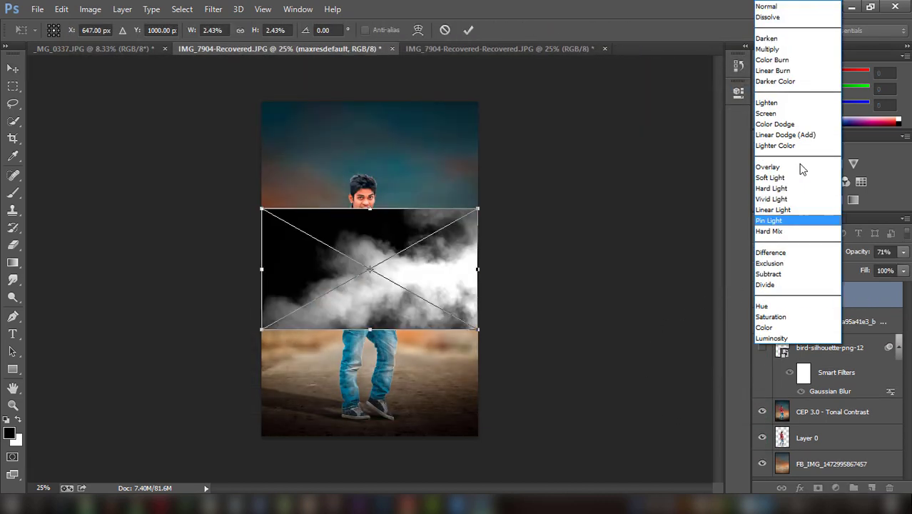
- Blend the smoke in Screen mode and enlarge it over the man's lower body
left_click(799, 117)
mouse_move(445, 293)
left_mouse_down()
mouse_move(519, 405)
mouse_move(545, 406)
left_mouse_up()
left_click_drag(355, 316, 262, 287)
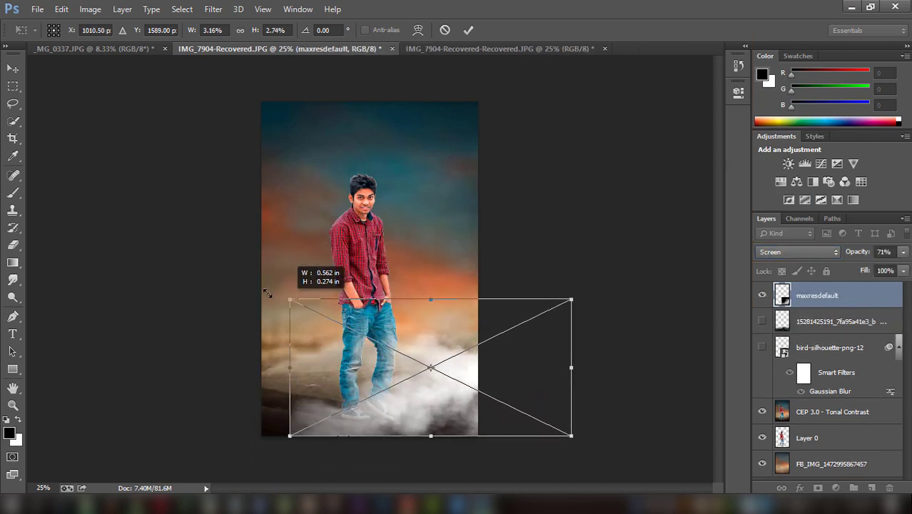
left_click(468, 31)
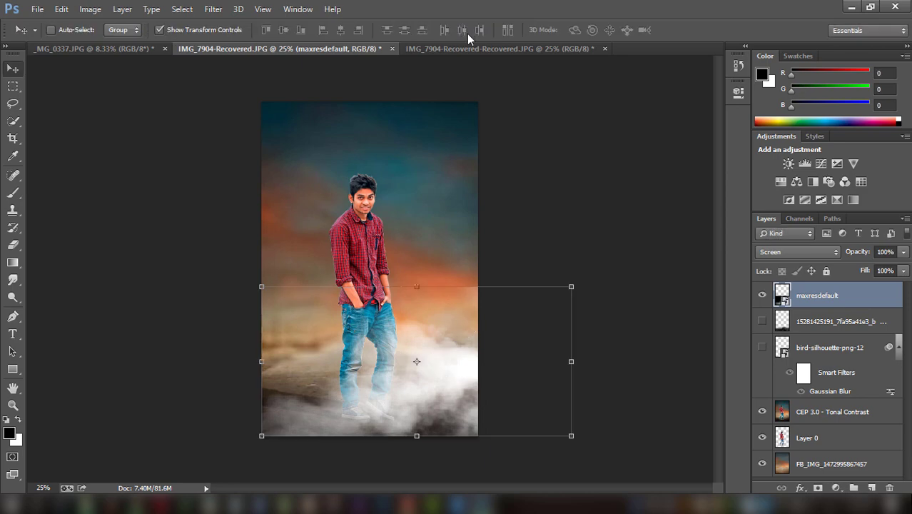
- Soften the smoke with a stronger Gaussian Blur
left_click(214, 9)
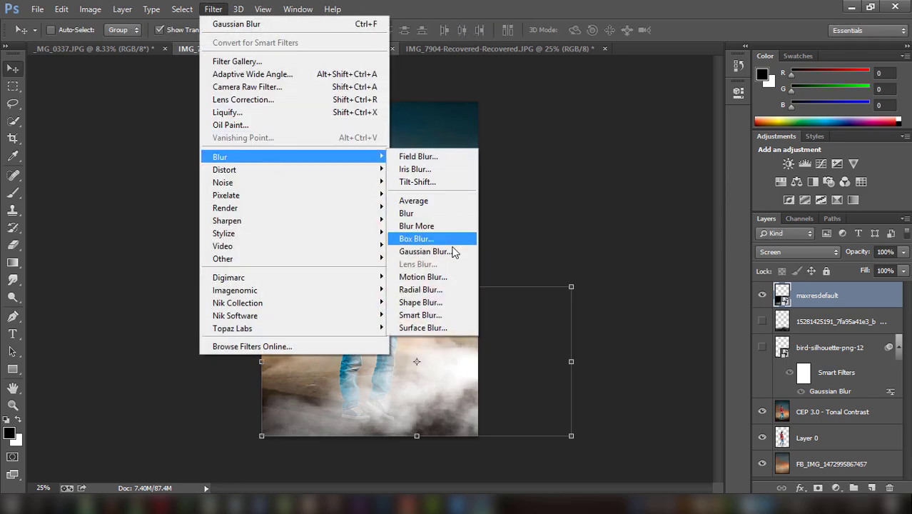
left_click(446, 252)
mouse_move(671, 288)
left_mouse_down()
mouse_move(698, 289)
mouse_move(690, 288)
left_mouse_up()
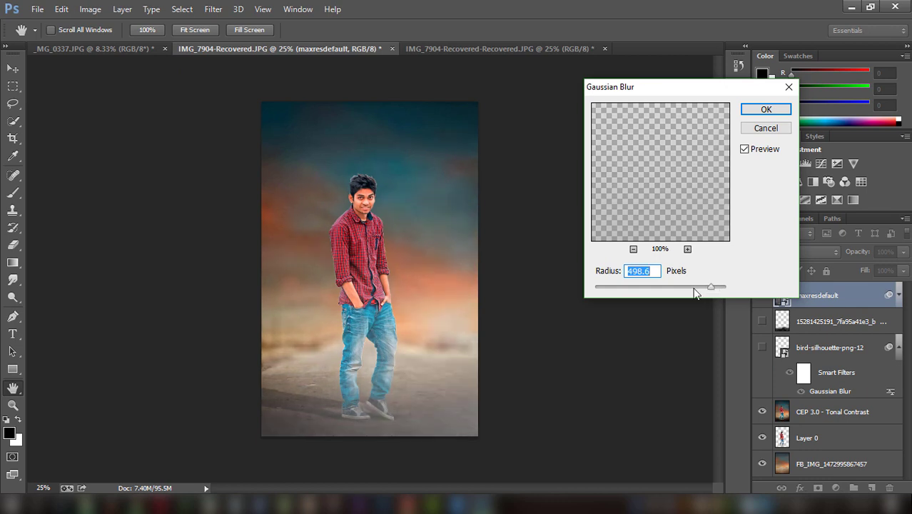
left_click(766, 109)
key("v")
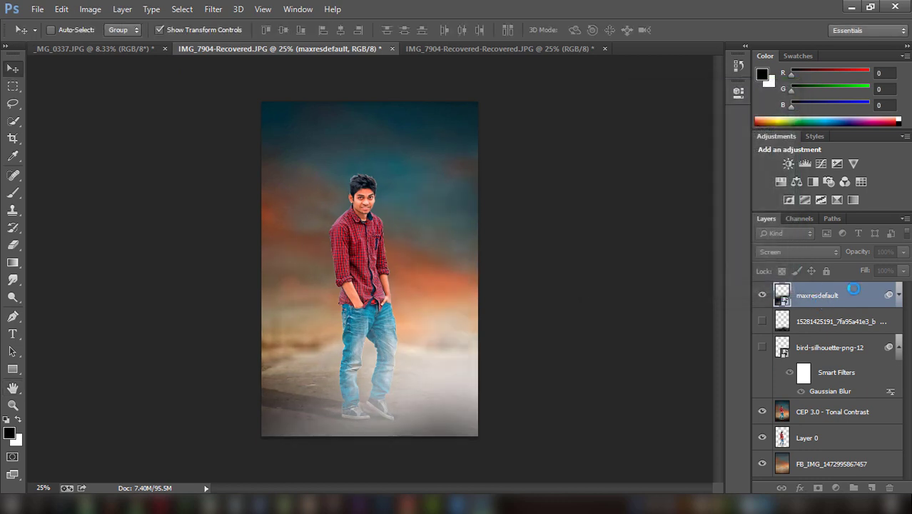
- Fade the smoke to 44% opacity, then start deleting the smoke layer
left_click(849, 269)
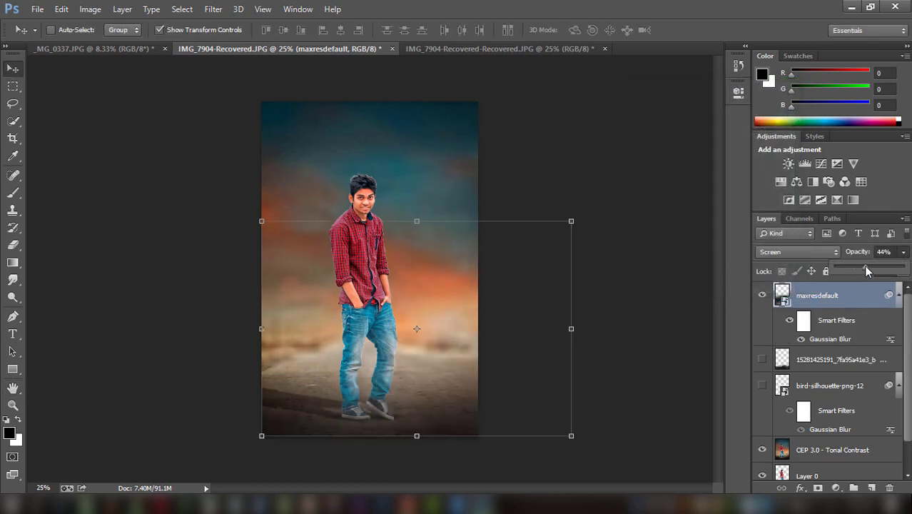
mouse_move(440, 327)
left_mouse_down()
mouse_move(346, 422)
mouse_move(444, 427)
left_mouse_up()
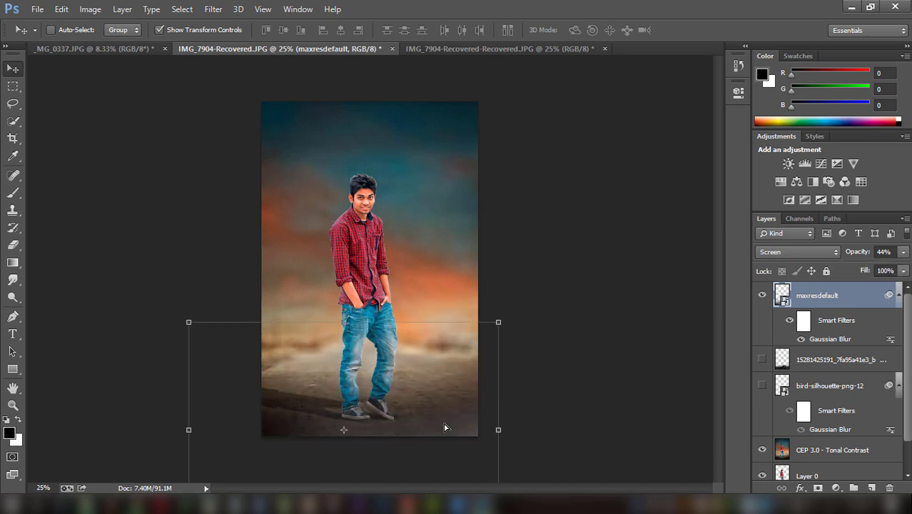
left_click(167, 28)
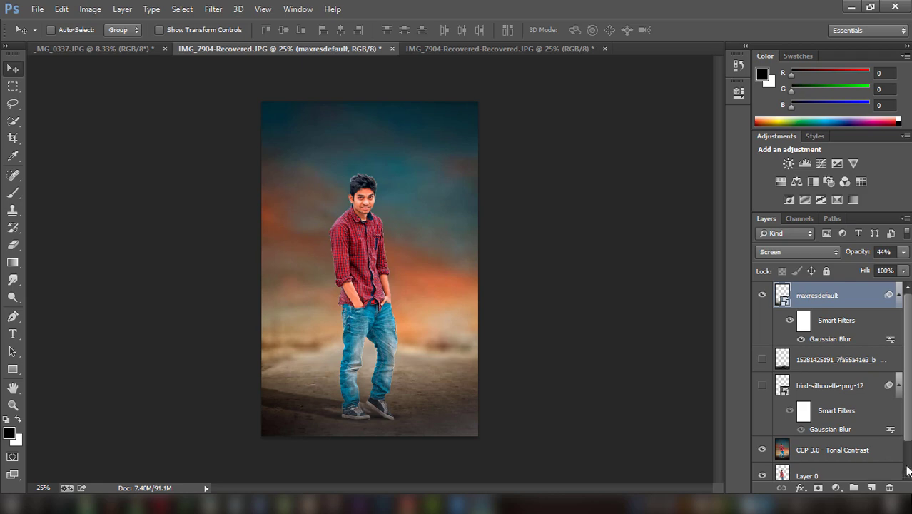
left_click(892, 488)
left_click(356, 198)
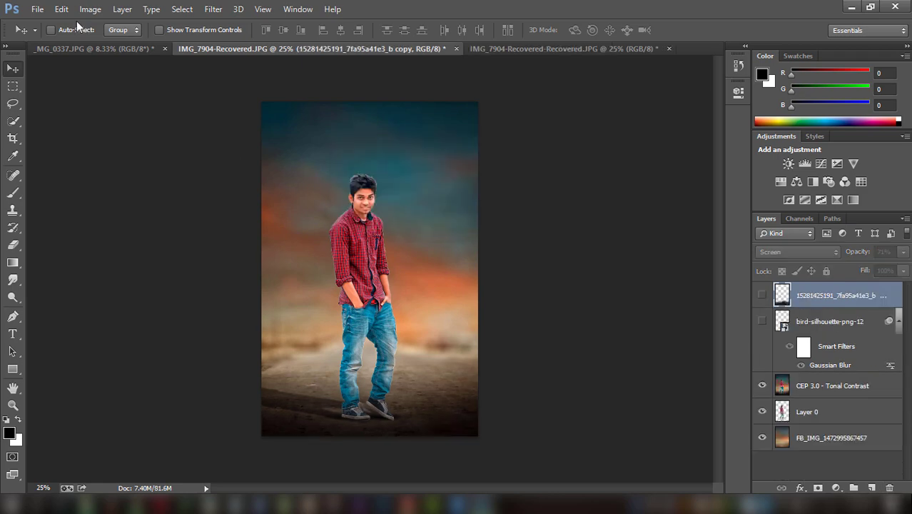
left_click(37, 9)
left_click(100, 201)
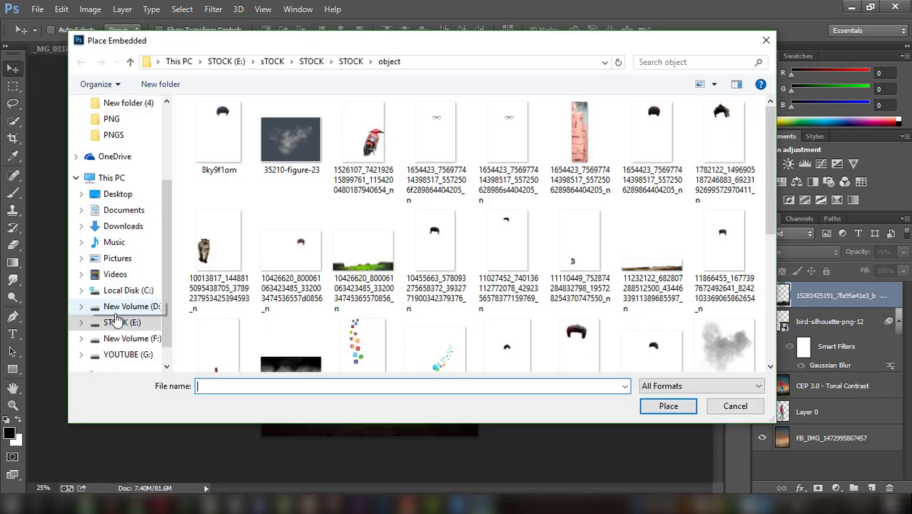
left_click(116, 323)
double_click(363, 215)
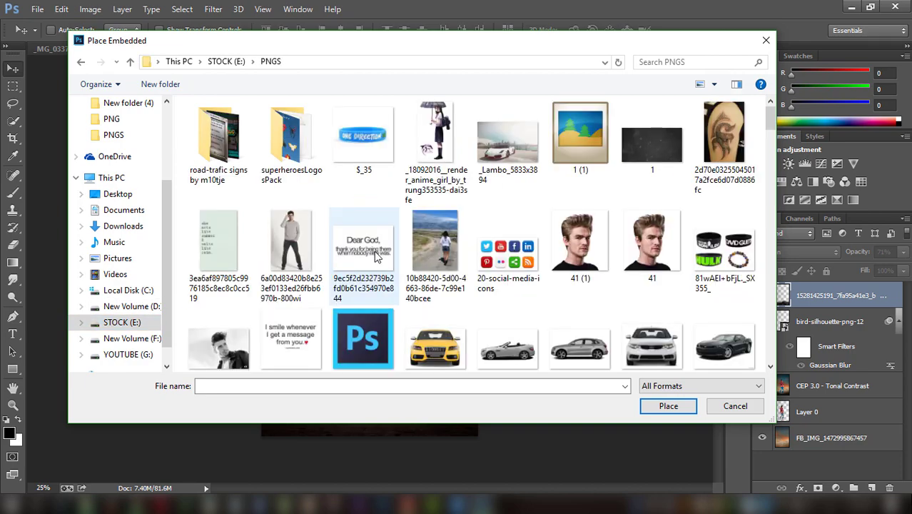
scroll(382, 261, "down", 2)
scroll(382, 261, "down", 1)
scroll(382, 261, "down", 1)
scroll(382, 260, "down", 1)
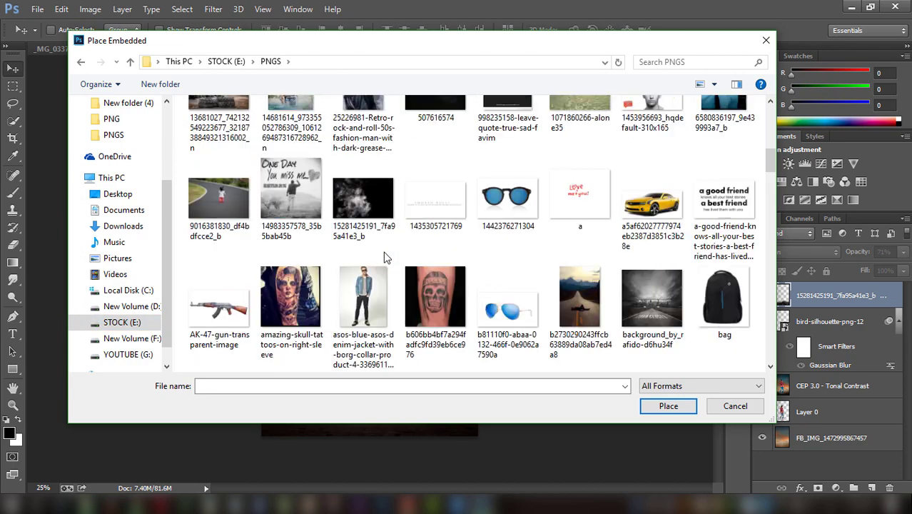
left_click(376, 229)
left_click(675, 405)
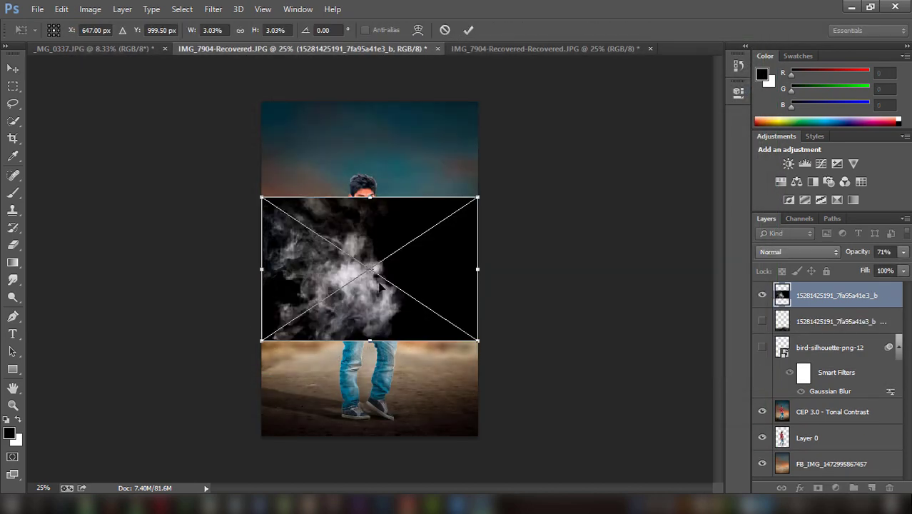
- Set the new smoke to Screen, rotate it 90° and move it to the bottom
left_click_drag(385, 275, 385, 400)
left_click(796, 252)
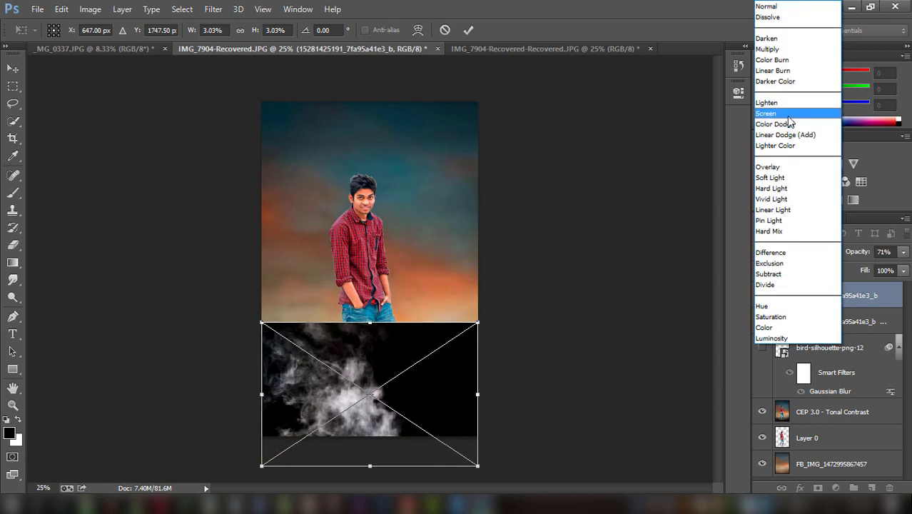
left_click(785, 113)
left_click_drag(426, 426, 406, 375)
mouse_move(378, 233)
left_mouse_down()
mouse_move(457, 310)
mouse_move(509, 395)
left_mouse_up()
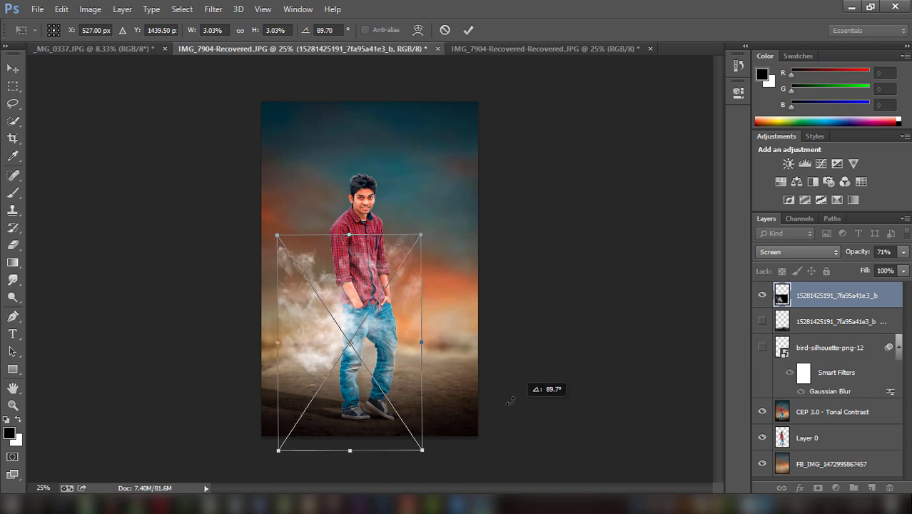
mouse_move(364, 385)
left_mouse_down()
mouse_move(364, 448)
mouse_move(349, 500)
left_mouse_up()
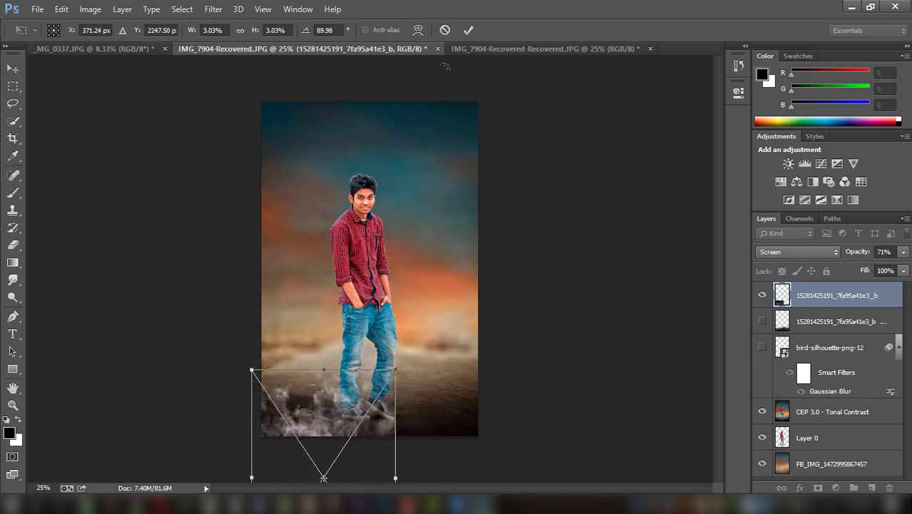
left_click(467, 30)
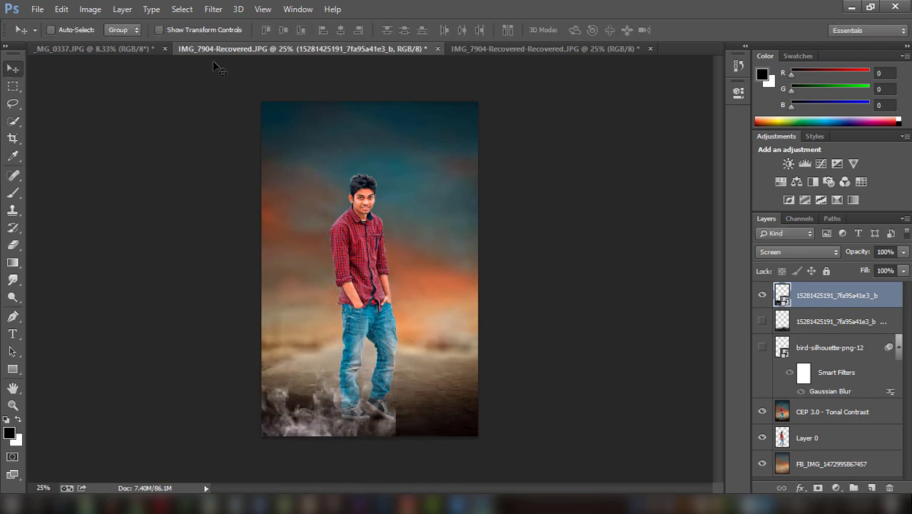
- Duplicate the smoke, shift the copy right, and merge both smoke layers into one
key("ctrl+j")
left_click_drag(294, 425, 460, 422)
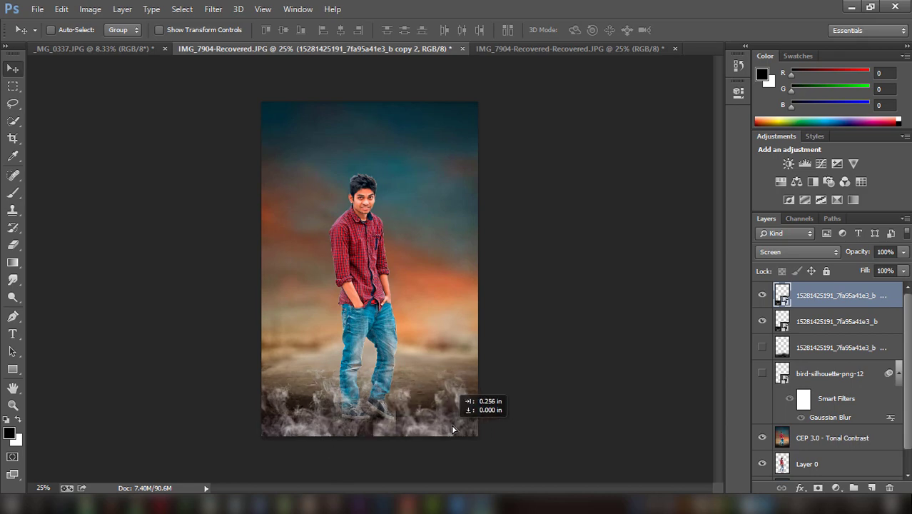
left_click(821, 318, "shift")
right_click(821, 319)
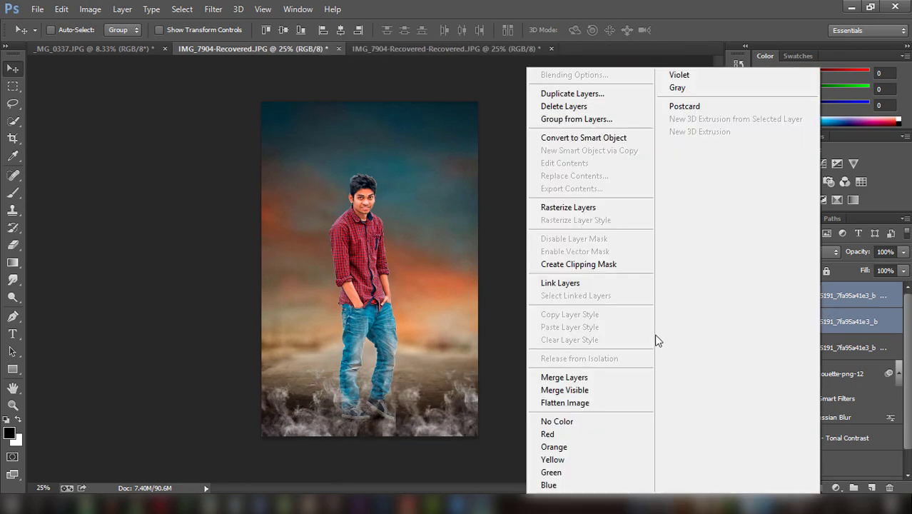
left_click(560, 376)
left_click(798, 251)
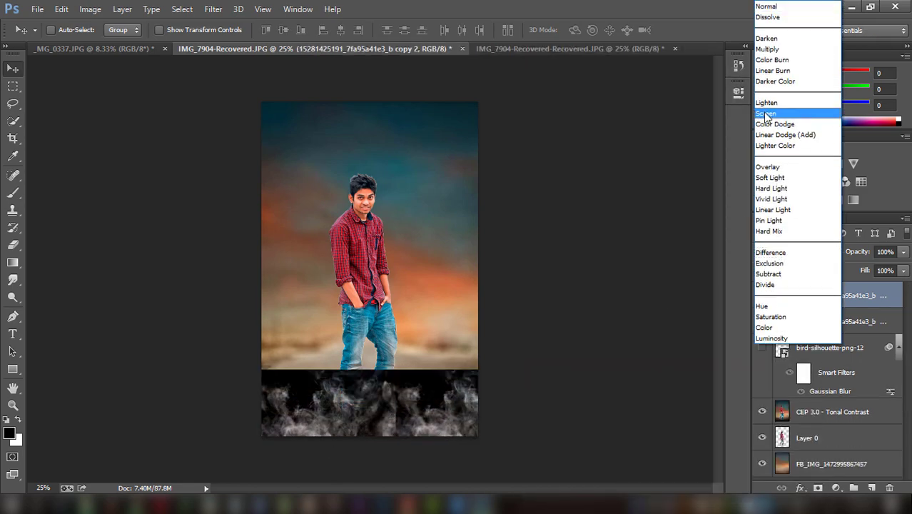
- Set the merged smoke to Screen and apply a Gaussian Blur of about 45.6 pixels
left_click(766, 113)
left_click(213, 9)
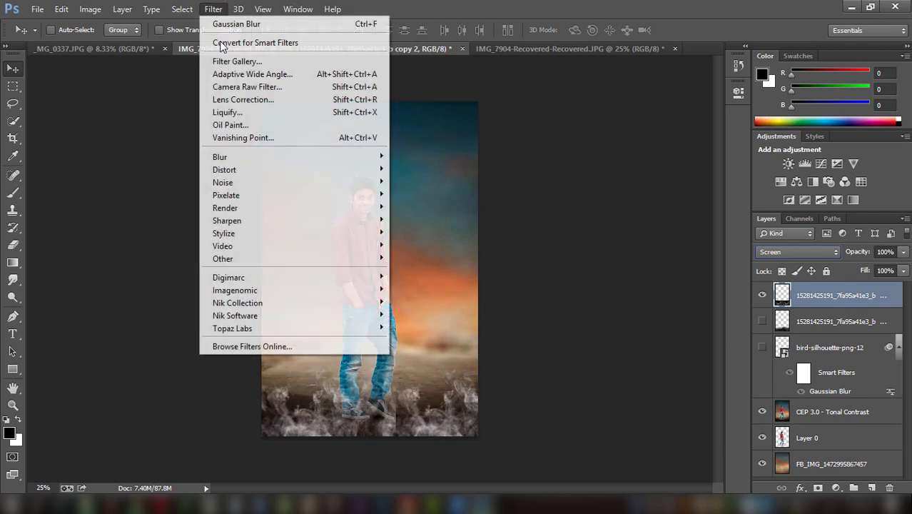
left_click(445, 251)
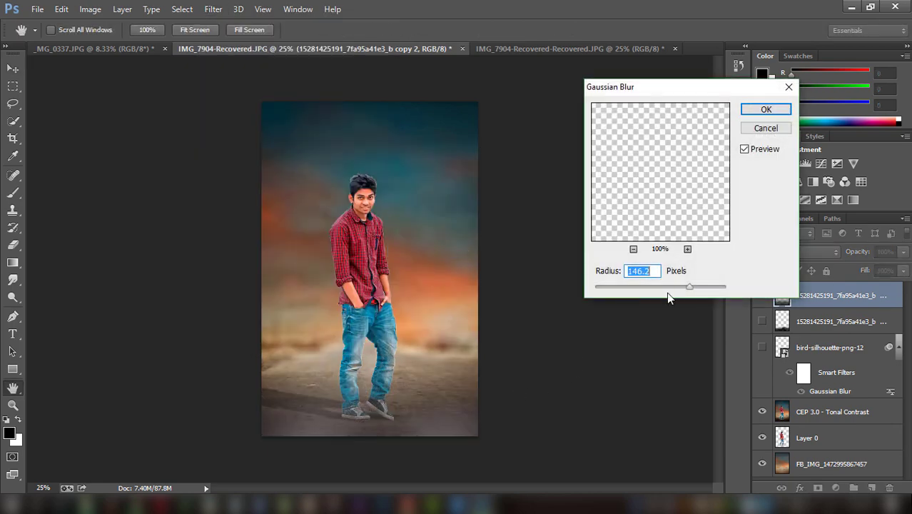
left_click_drag(655, 286, 686, 286)
left_click(666, 286)
left_click_drag(622, 288, 671, 288)
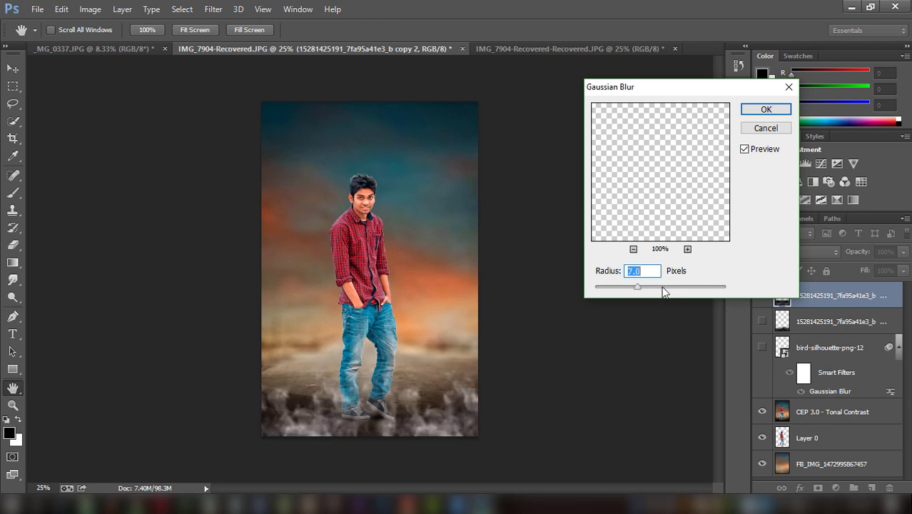
left_click(765, 111)
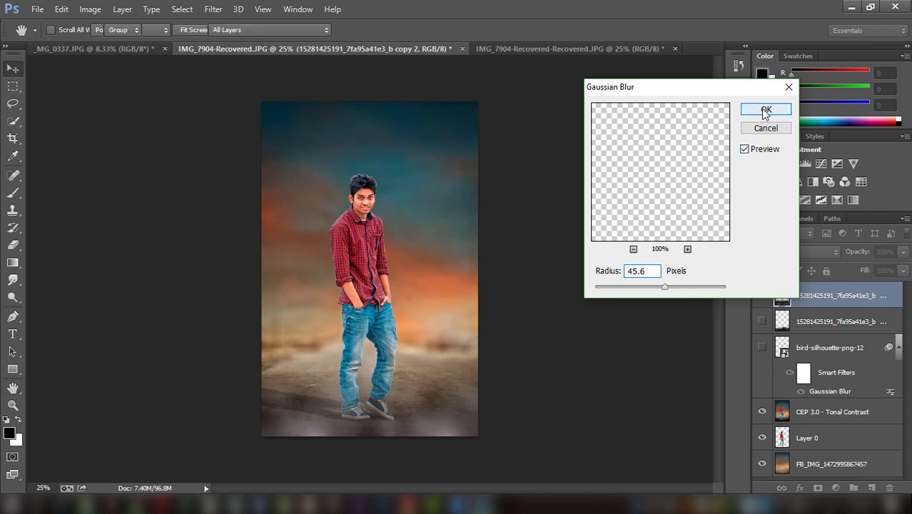
mouse_move(450, 351)
left_mouse_down()
mouse_move(442, 292)
mouse_move(454, 351)
left_mouse_up()
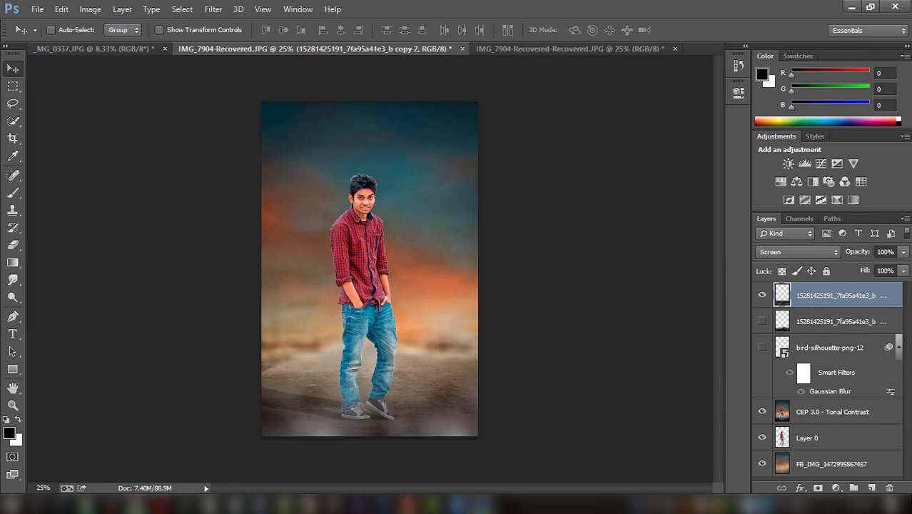
- In the browser's image results, copy the dark fire-sparks photo
key("alt+Tab")
scroll(438, 147, "up", 1)
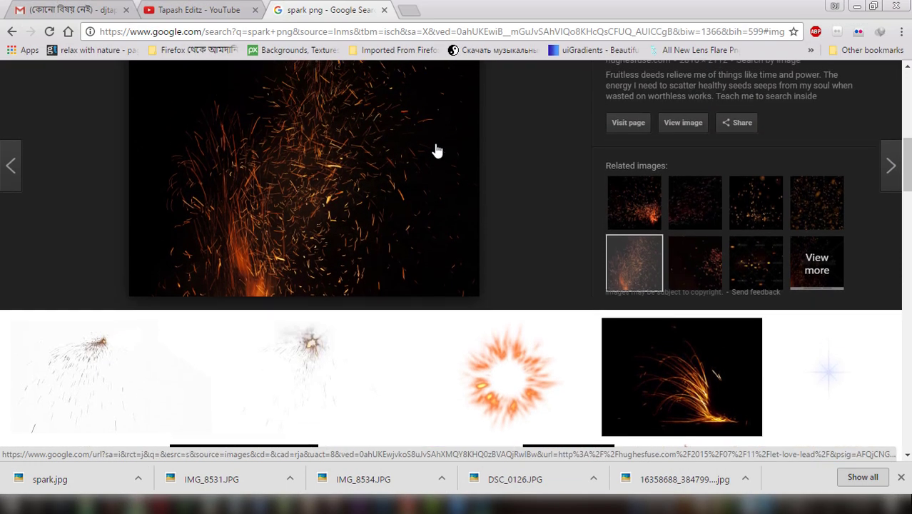
scroll(355, 150, "up", 2)
right_click(331, 274)
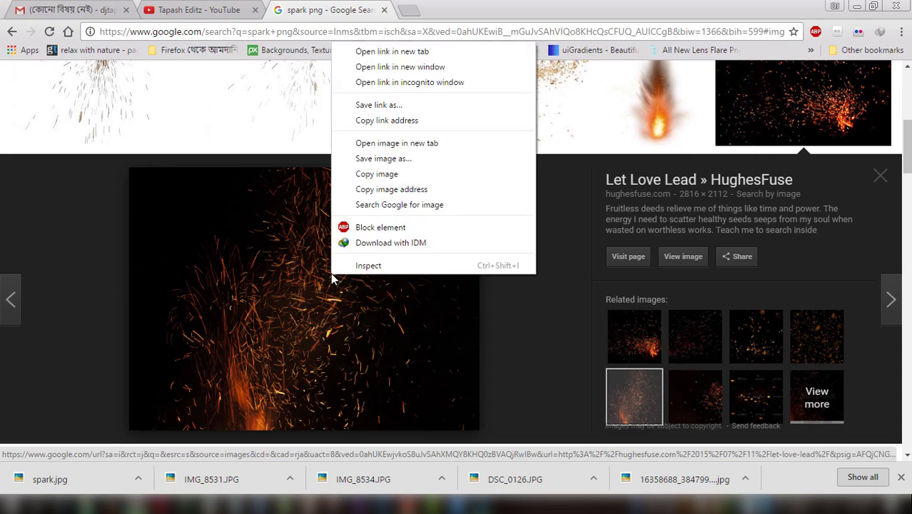
left_click(385, 174)
- Paste the sparks photo as a Screen-blended layer and move it down-left near the man's feet
left_click(148, 503)
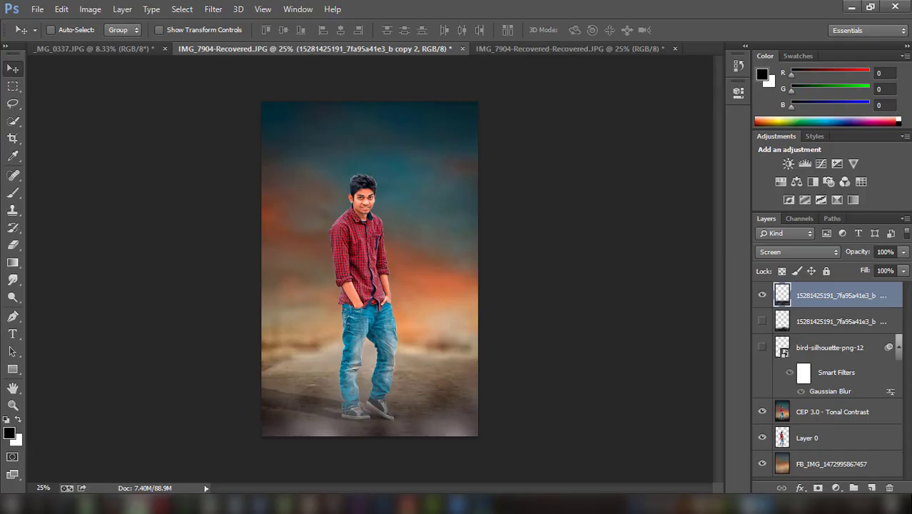
key("ctrl+v")
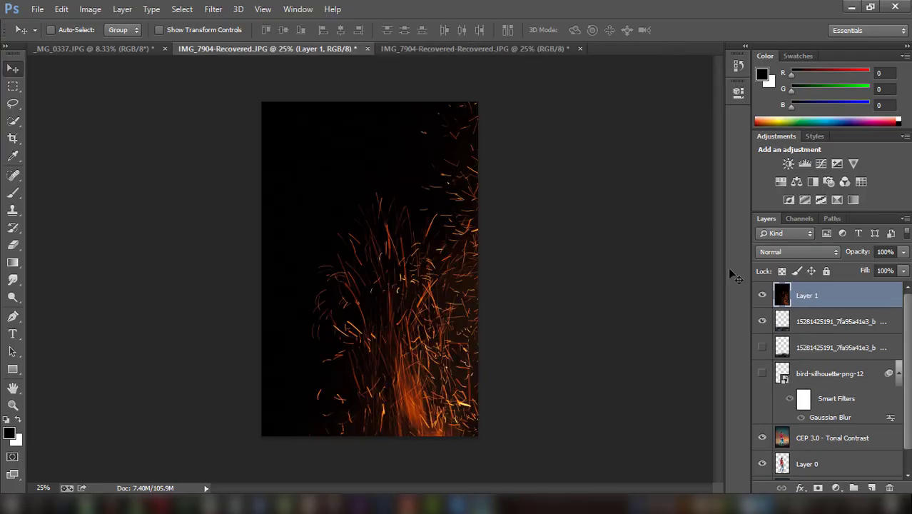
left_click(774, 256)
left_click(764, 112)
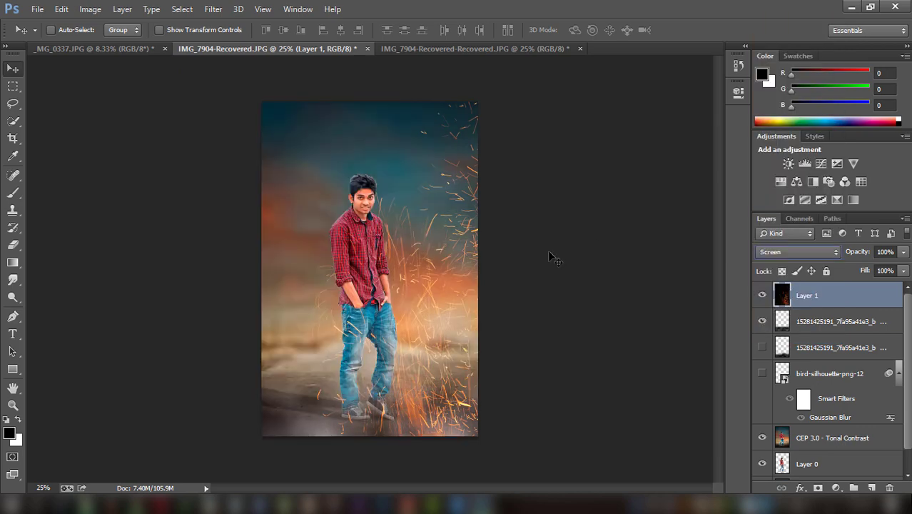
left_click(160, 30)
mouse_move(419, 175)
left_mouse_down()
mouse_move(293, 403)
mouse_move(335, 400)
left_mouse_up()
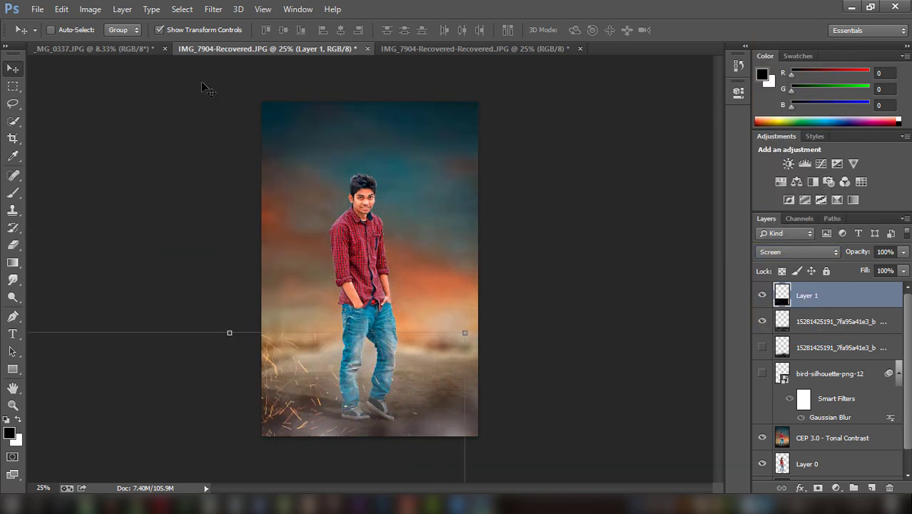
- Apply a Gaussian Blur of radius 3.9 to the sparks and nudge them slightly
left_click(213, 9)
mouse_move(220, 156)
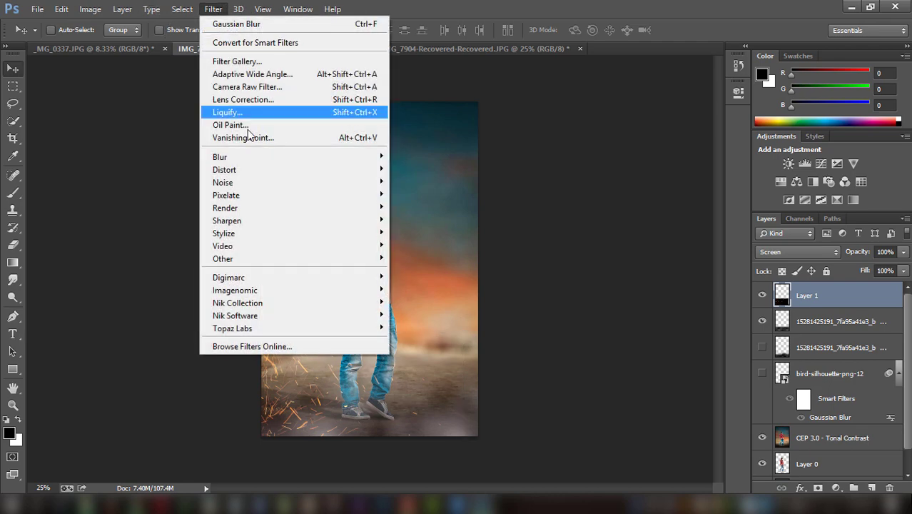
left_click(432, 250)
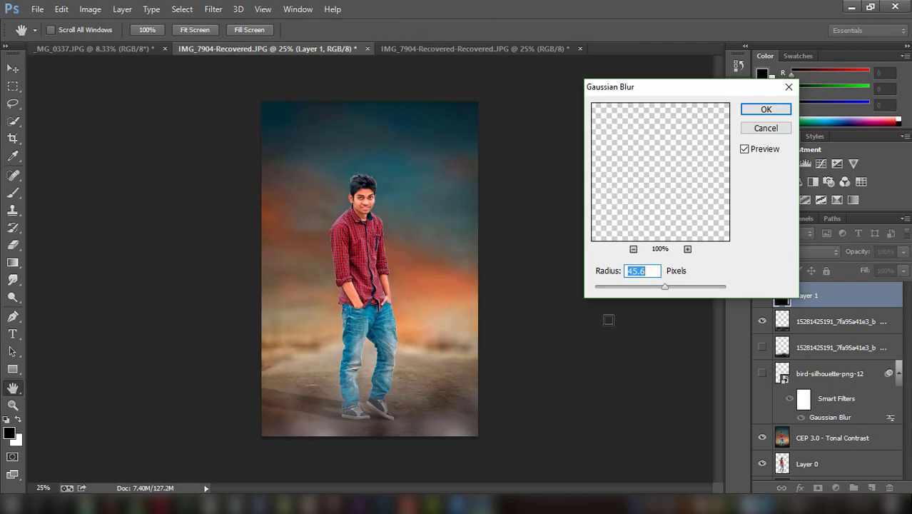
left_click(622, 287)
left_click(762, 135)
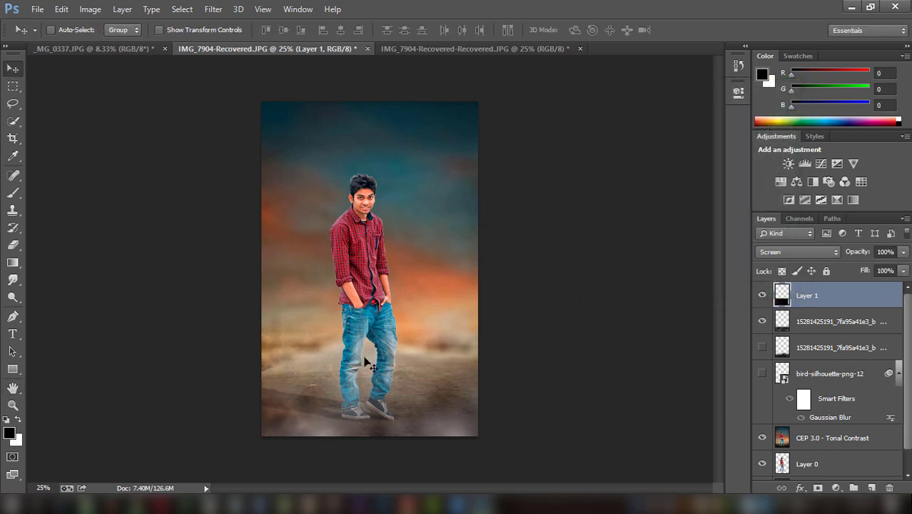
mouse_move(371, 360)
left_mouse_down()
mouse_move(463, 387)
mouse_move(320, 381)
left_mouse_up()
- Copy a second, related sparks image from the Chrome search results
left_click(138, 505)
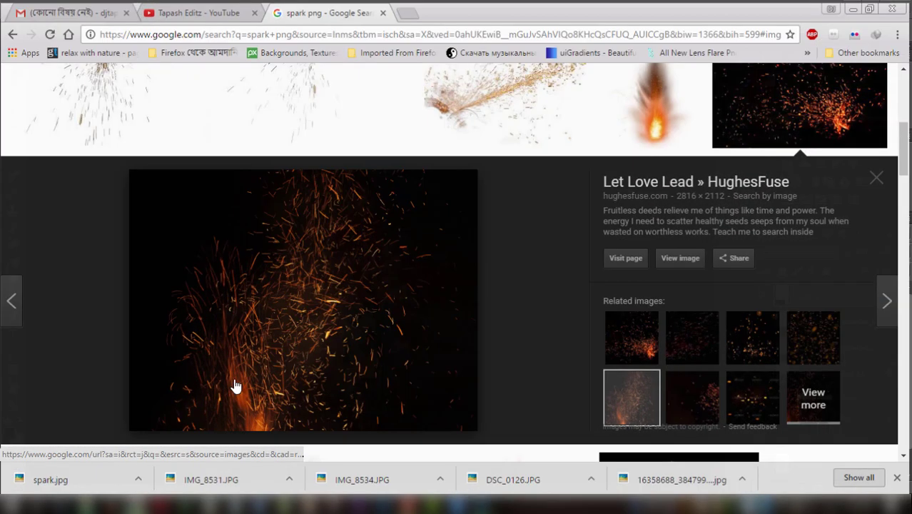
left_click(653, 344)
right_click(316, 287)
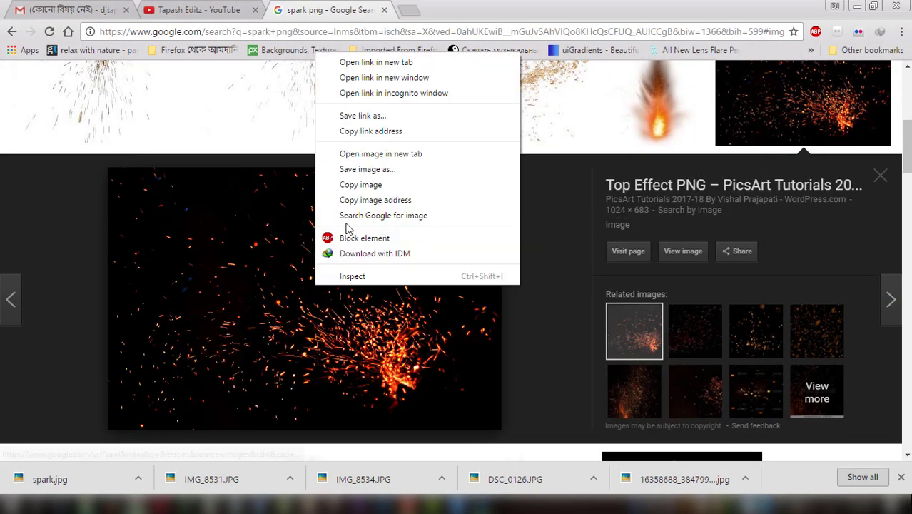
left_click(363, 183)
- Paste the second sparks image in Screen mode, enlarged to about 196% across the lower road
left_click(144, 506)
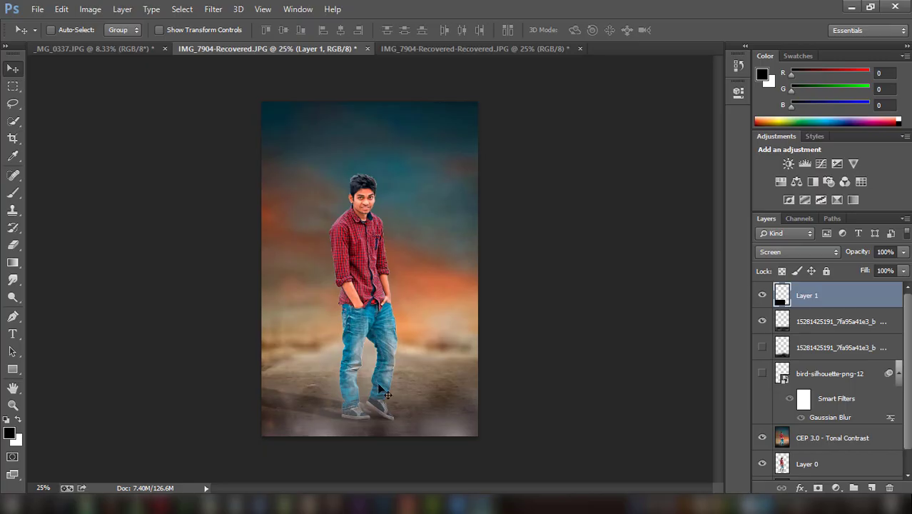
key("ctrl+v")
left_click(783, 252)
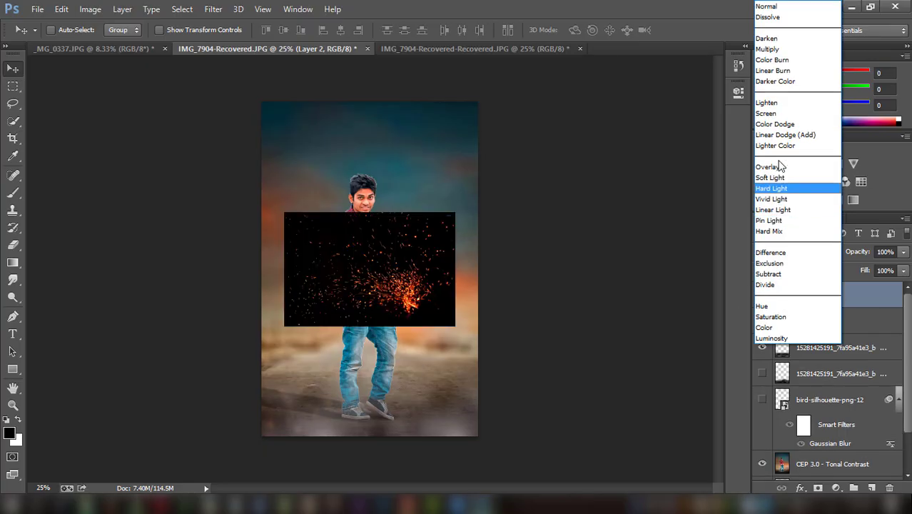
left_click(785, 112)
left_click_drag(438, 316, 394, 342)
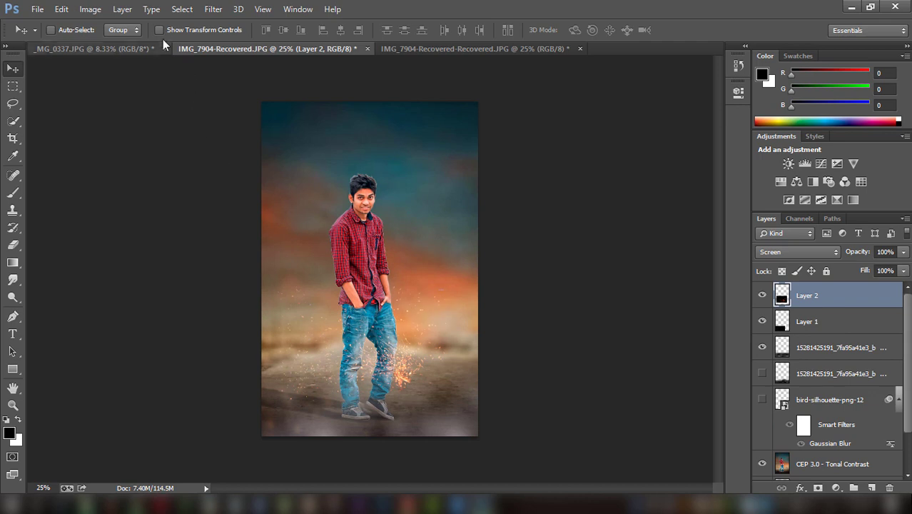
left_click_drag(444, 397, 481, 439)
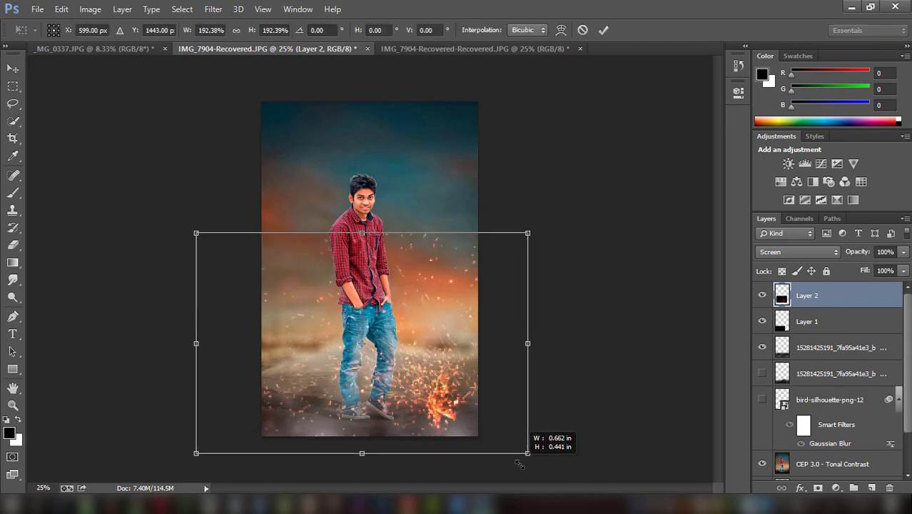
left_click(607, 30)
- Soften the sparks with a small-distance Motion Blur and reposition the layer
left_click(214, 9)
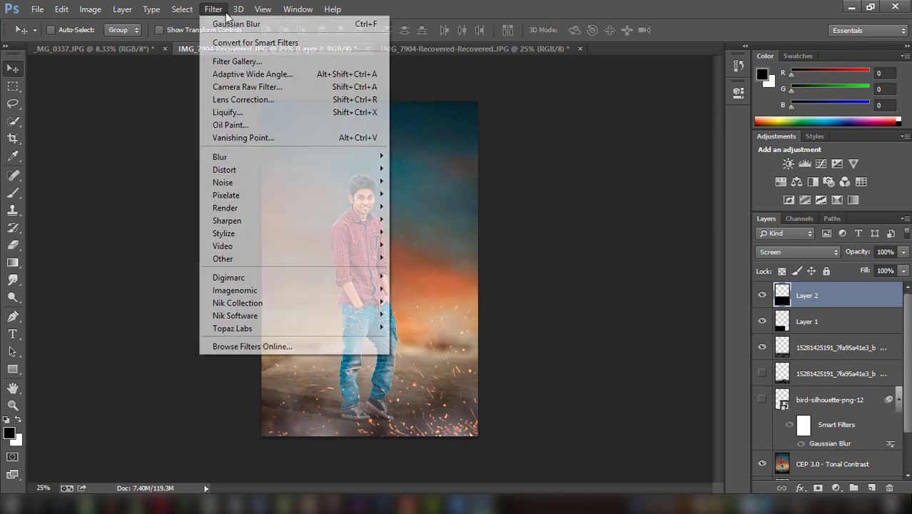
left_click(429, 277)
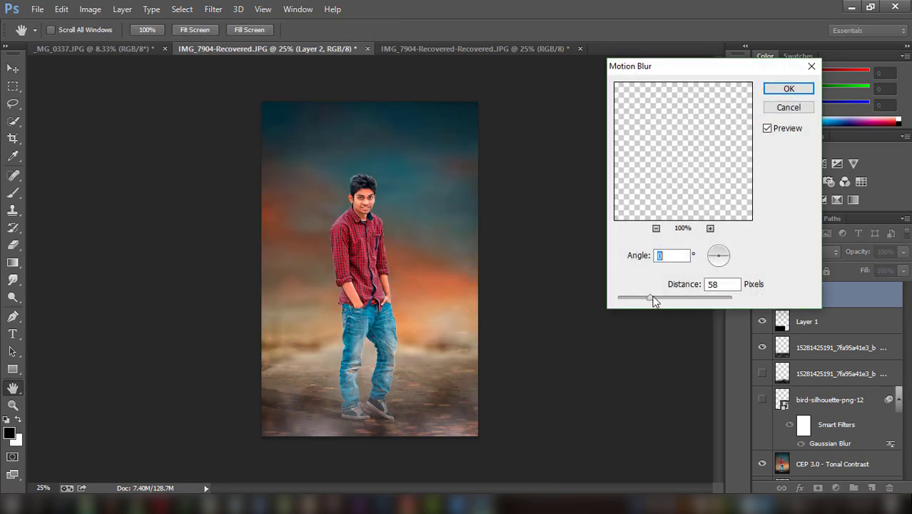
left_click_drag(643, 300, 622, 298)
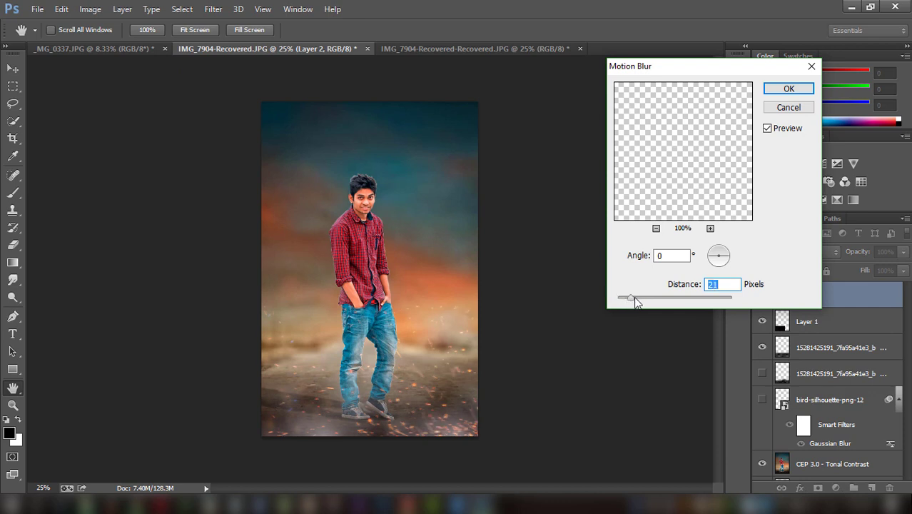
left_click(788, 88)
mouse_move(432, 377)
left_mouse_down()
mouse_move(427, 309)
mouse_move(445, 367)
left_mouse_up()
- Apply Hue/Saturation to the sparks: Saturation +100, Hue about -1, Lightness about -10
left_click(90, 8)
mouse_move(110, 43)
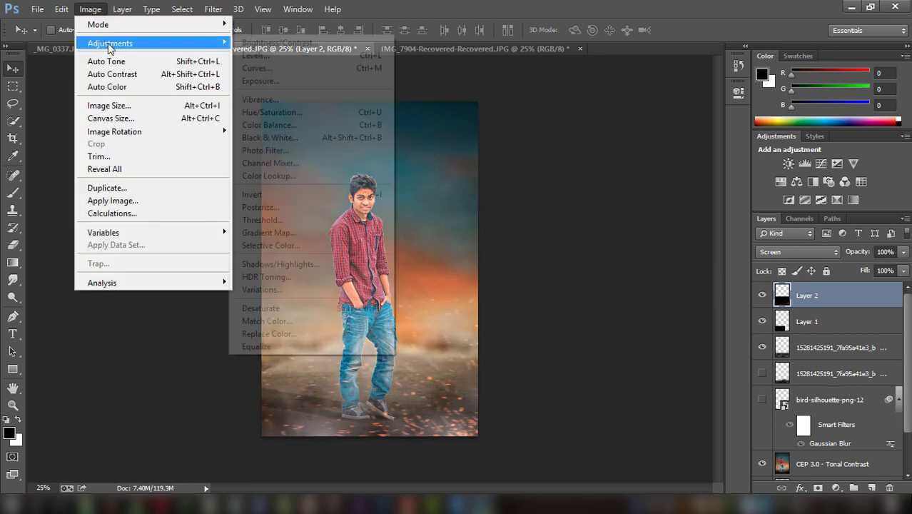
left_click(331, 112)
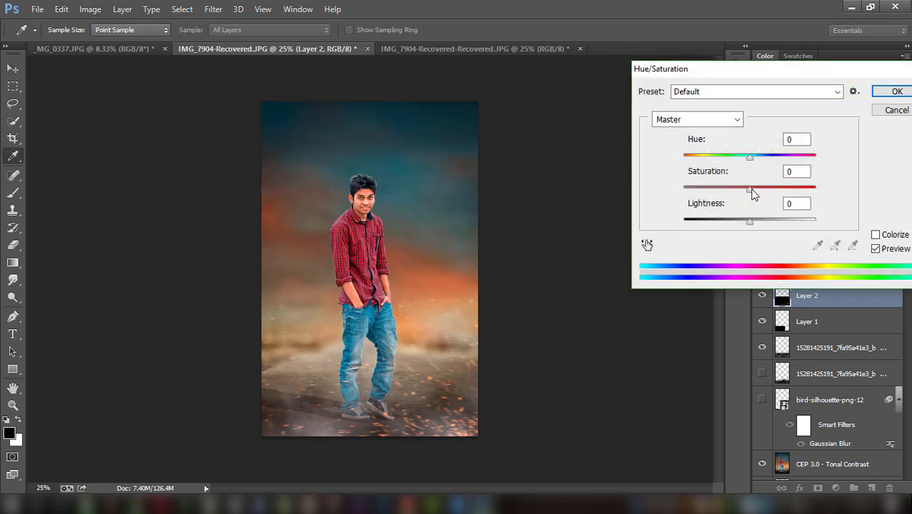
left_click_drag(751, 188, 847, 175)
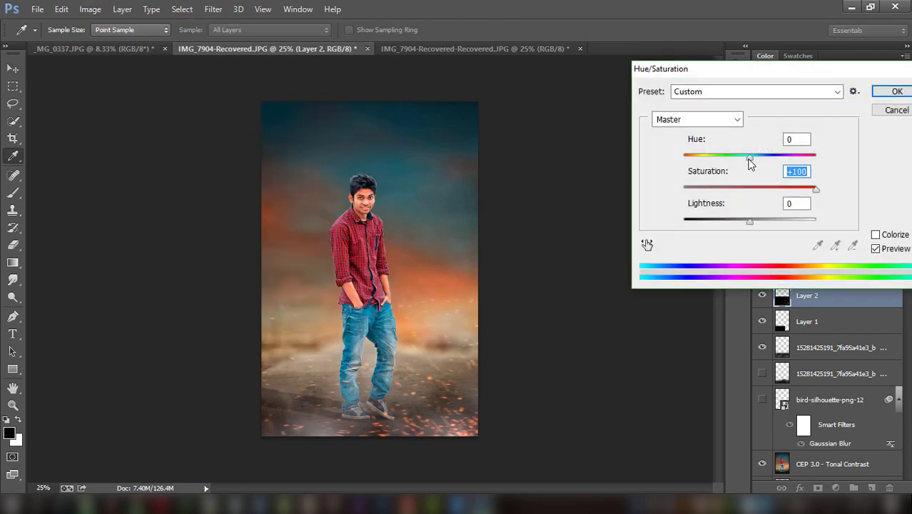
mouse_move(749, 159)
left_mouse_down()
mouse_move(826, 157)
mouse_move(651, 166)
mouse_move(771, 161)
mouse_move(748, 164)
left_mouse_up()
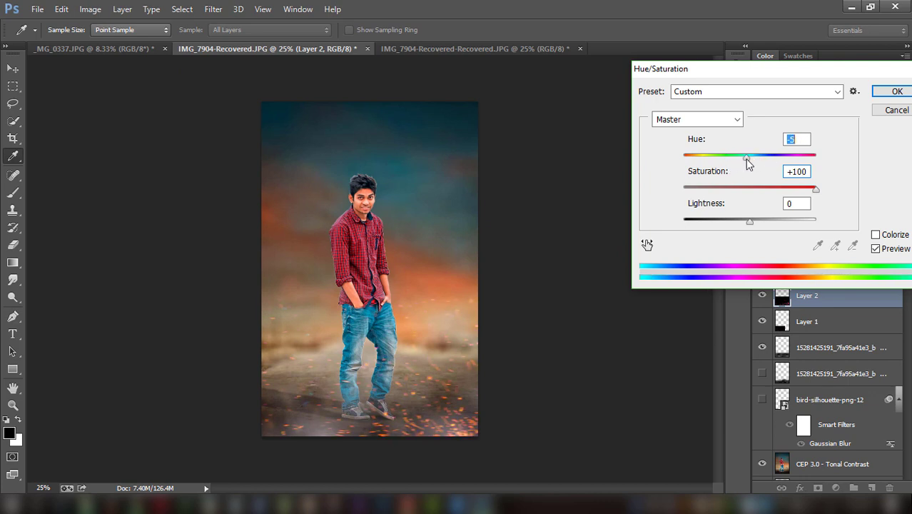
left_click_drag(755, 219, 739, 223)
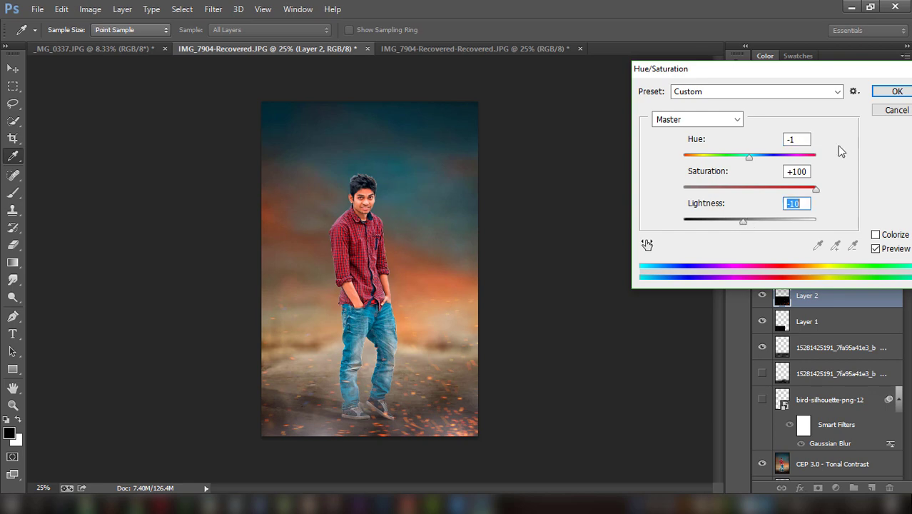
left_click(892, 91)
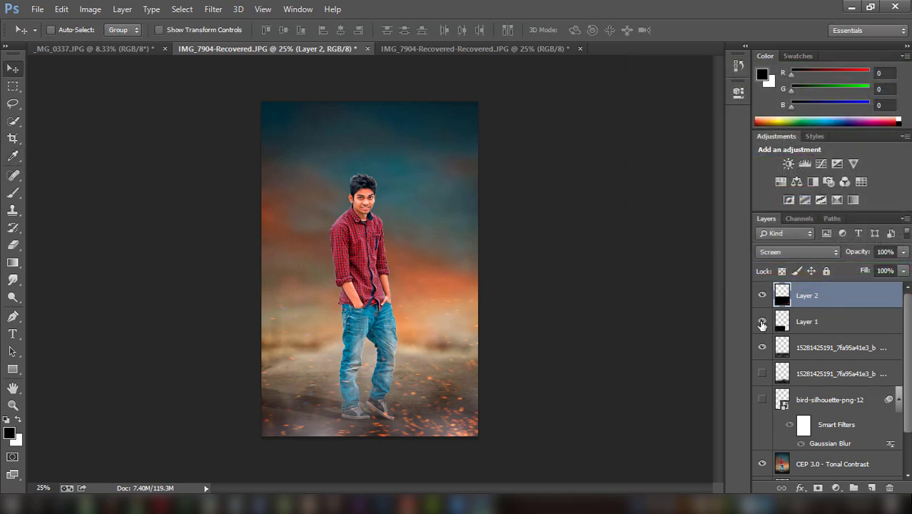
left_click(811, 320)
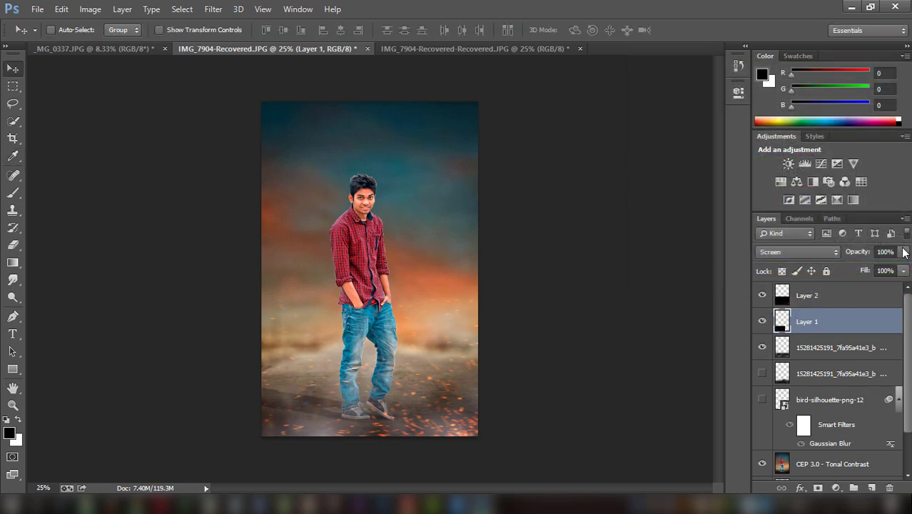
left_click(904, 252)
left_click(821, 348)
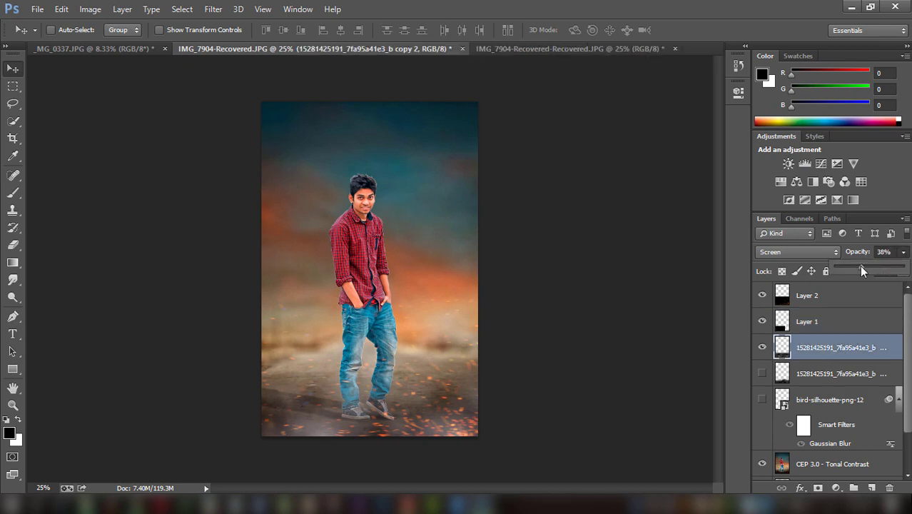
left_click_drag(862, 269, 837, 270)
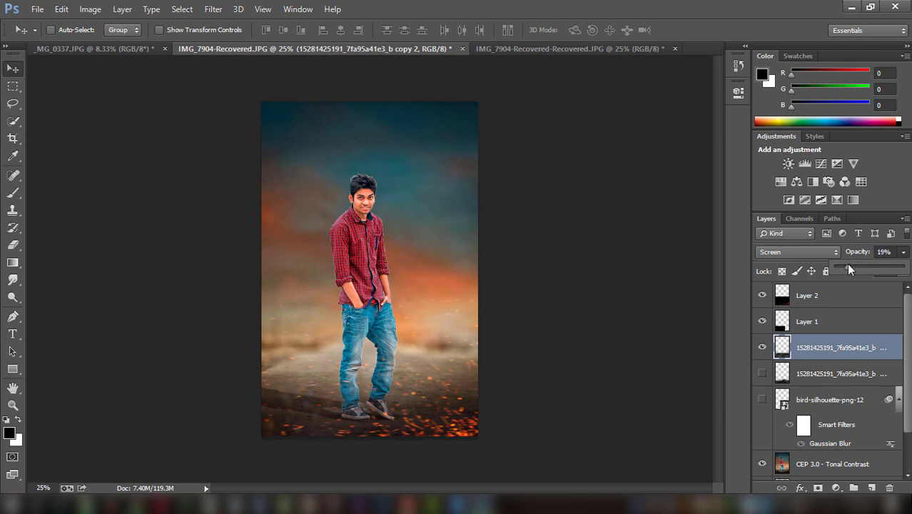
- Merge the overlay with Layer 1 and Layer 2 in Screen mode, then show the hidden overlay copy
left_click(837, 296, "shift")
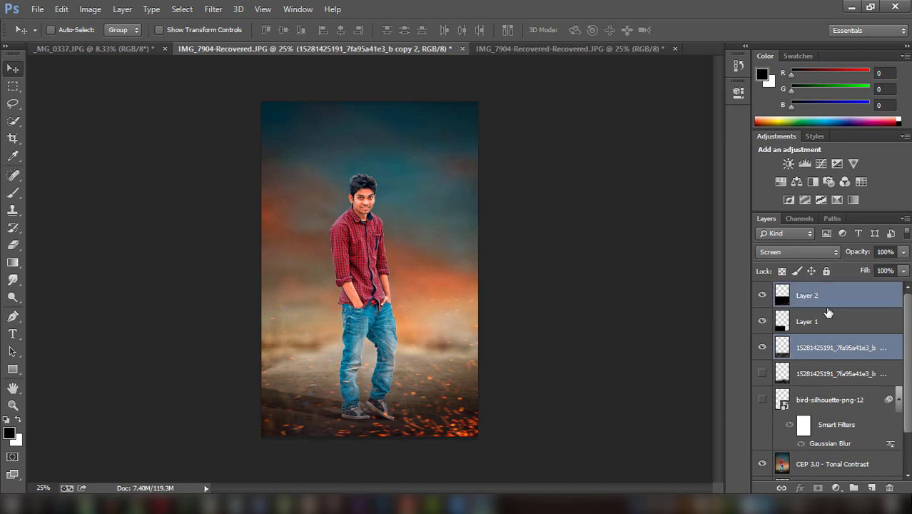
right_click(829, 354)
left_click(628, 392)
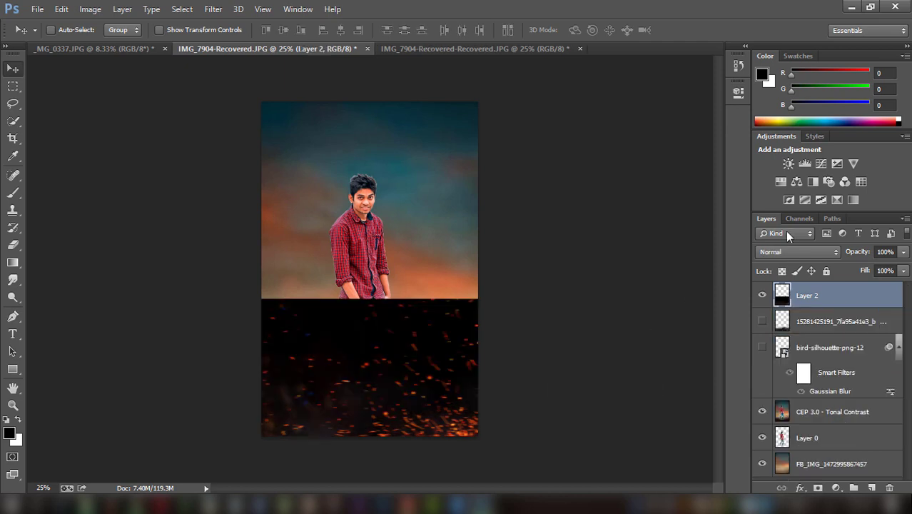
left_click(801, 251)
left_click(782, 114)
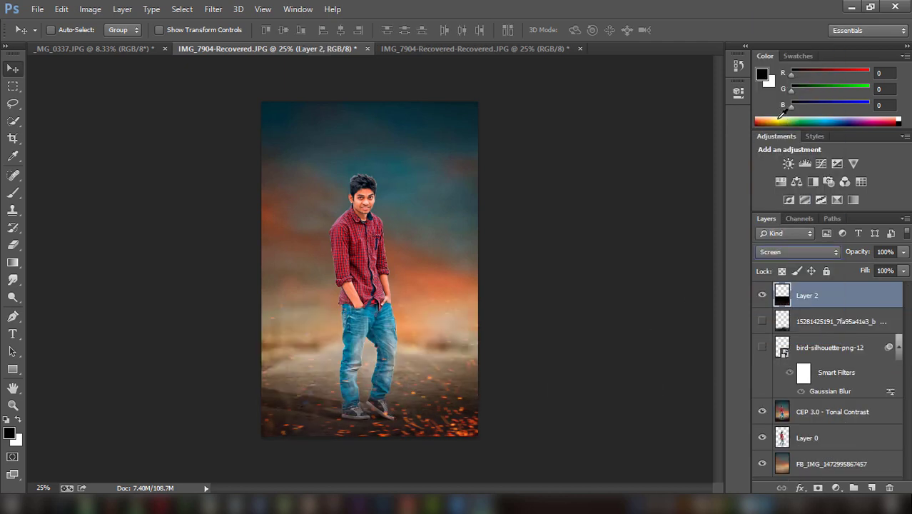
left_click(762, 322)
left_click(762, 322)
left_click(762, 322)
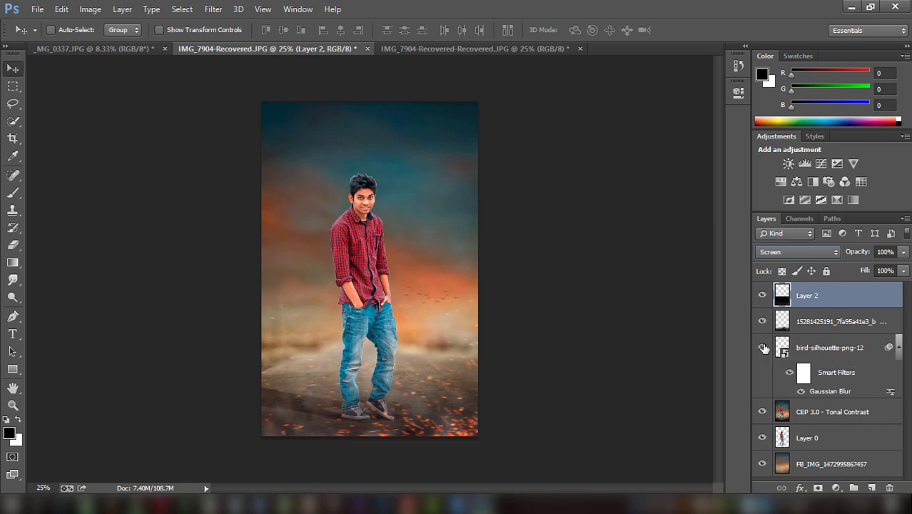
- Flatten the poster and add a Color Efex Pro 3.0 Tonal Contrast pass as a new layer
right_click(826, 298)
left_click(581, 416)
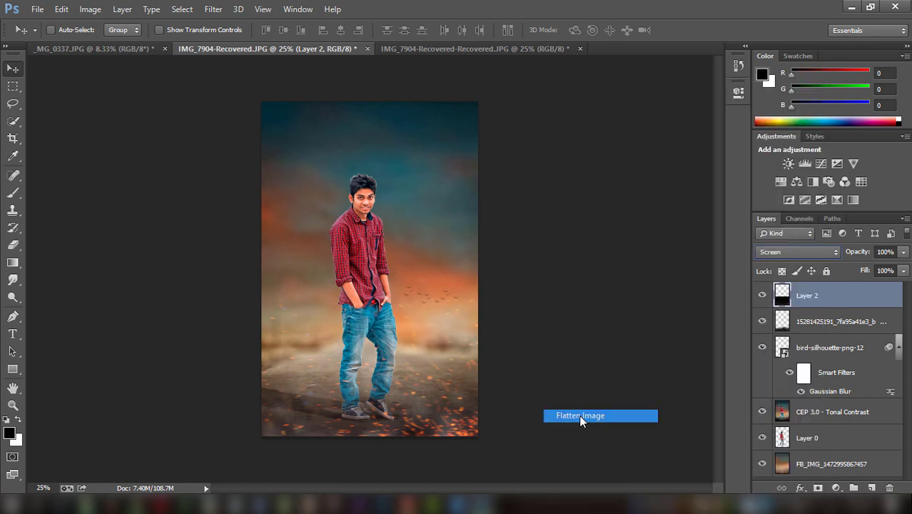
left_click(212, 9)
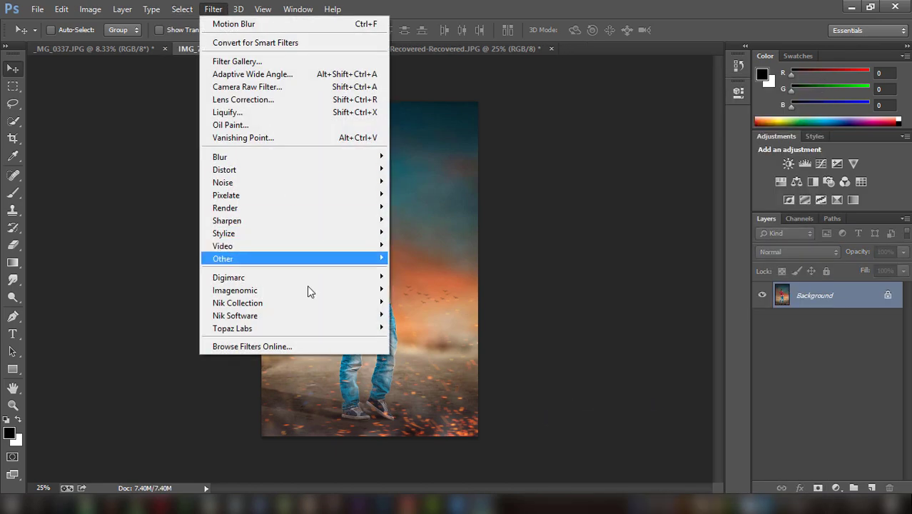
left_click(411, 313)
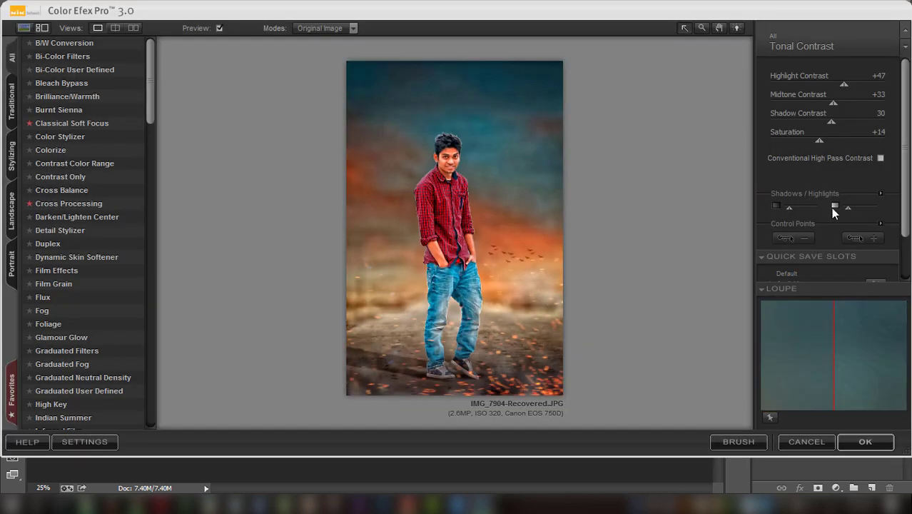
left_click(863, 441)
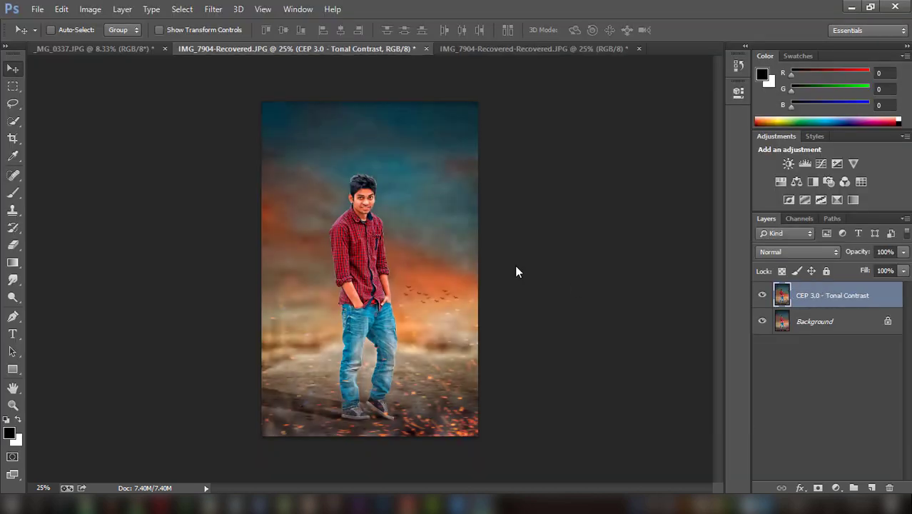
- Erase the Tonal Contrast effect over the right hip and sky with a size-150 eraser
left_click(13, 244)
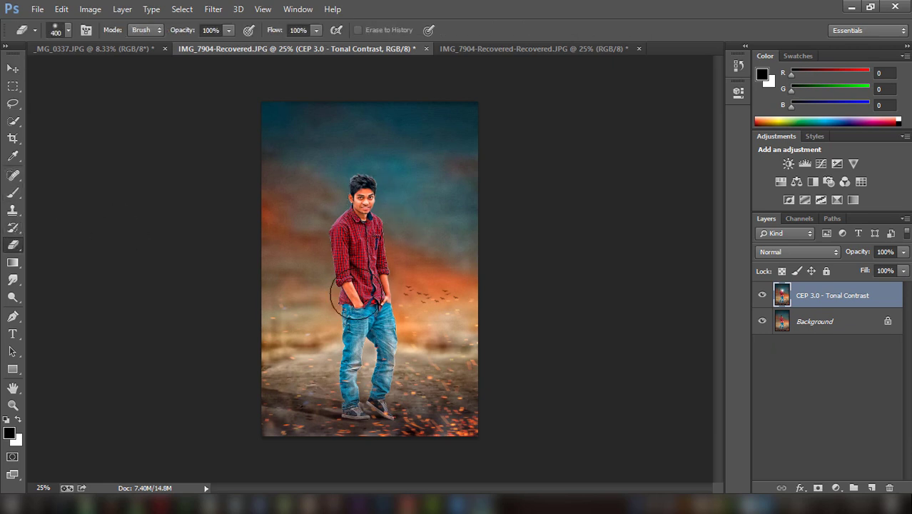
key("bracketleft")
key("bracketleft")
key("bracketleft")
key("bracketleft")
key("bracketleft")
left_click_drag(391, 294, 389, 288)
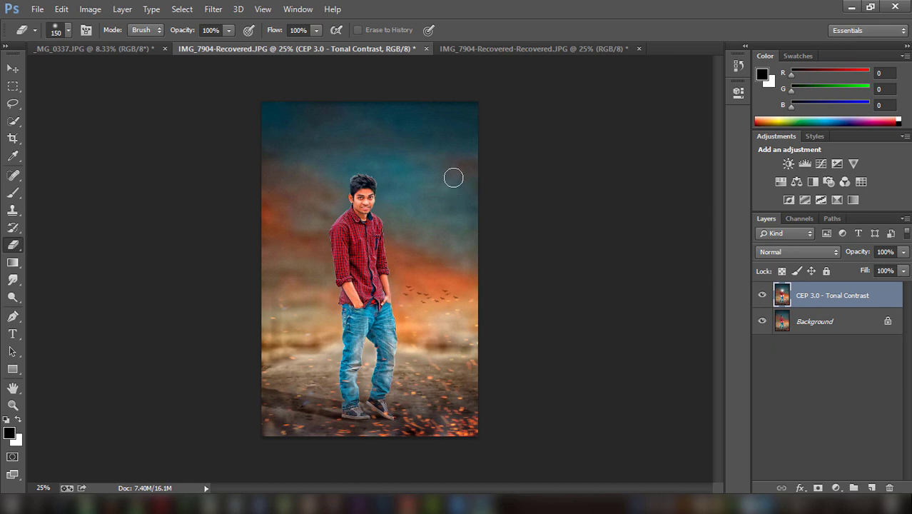
- Fade the Tonal Contrast layer to 69% opacity and flatten the image
left_click_drag(904, 254, 883, 270)
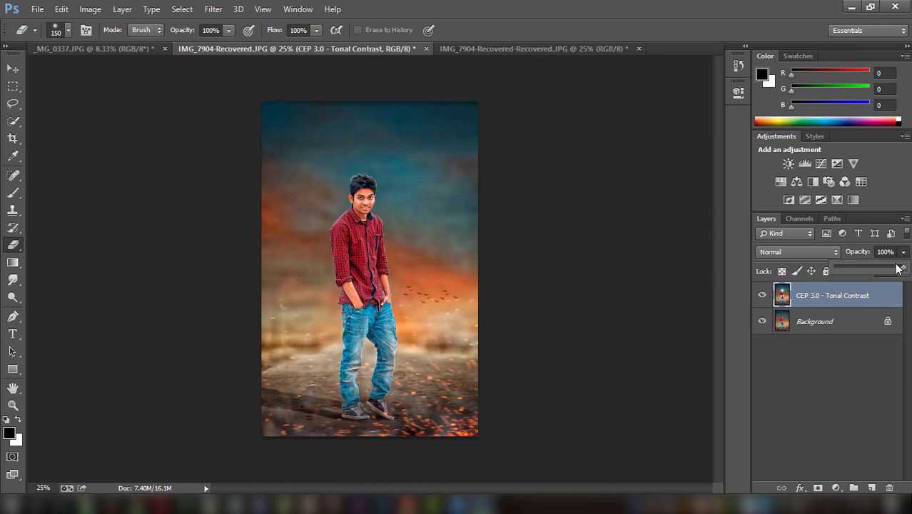
left_click(861, 322, "shift")
right_click(860, 321)
left_click(806, 428)
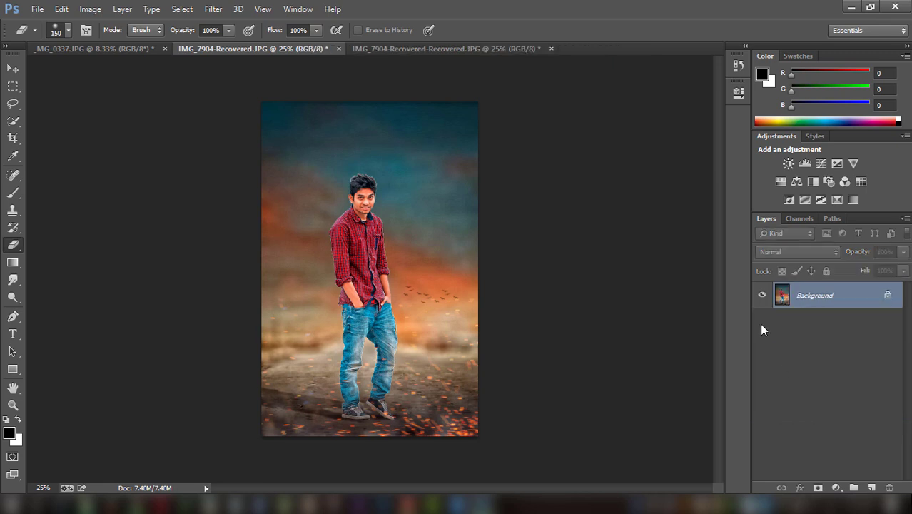
- Add a Selective Color layer shifting Neutrals by Cyan +11, Yellow +4 and Black +5
left_click(836, 200)
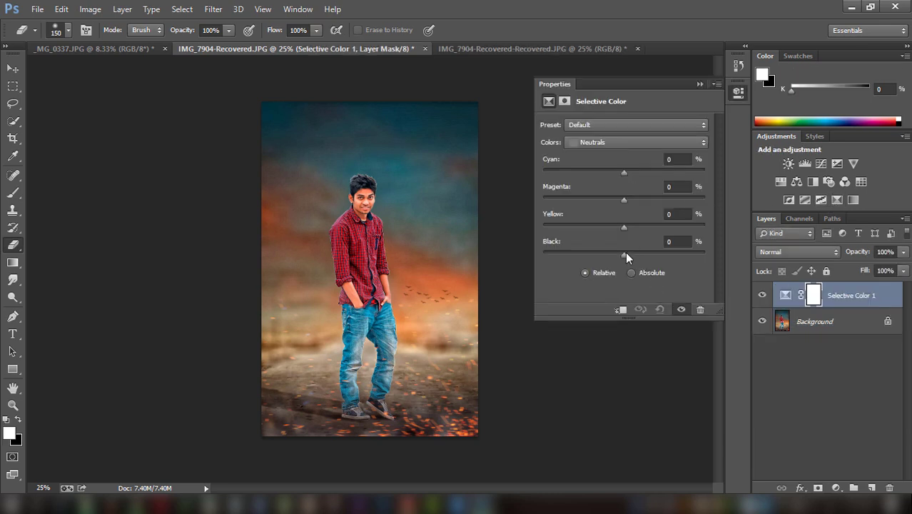
left_click(628, 142)
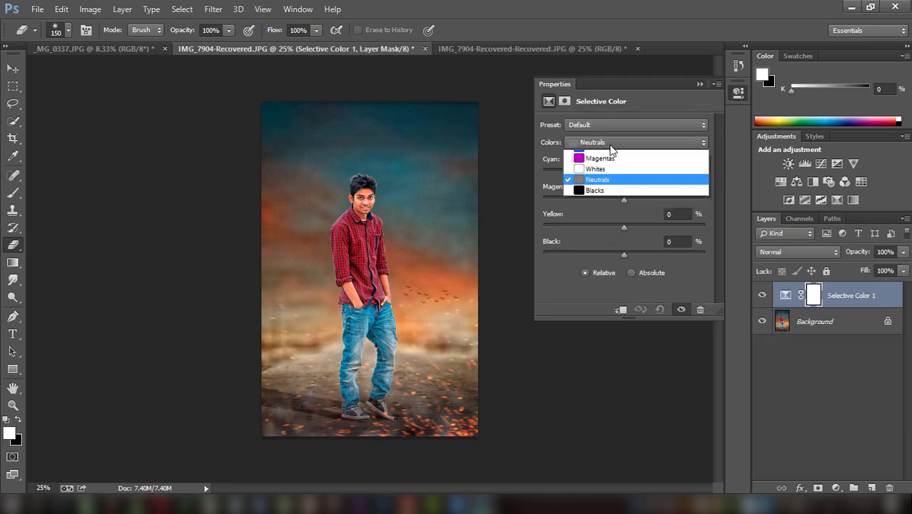
left_click(614, 231)
left_click_drag(624, 255, 627, 254)
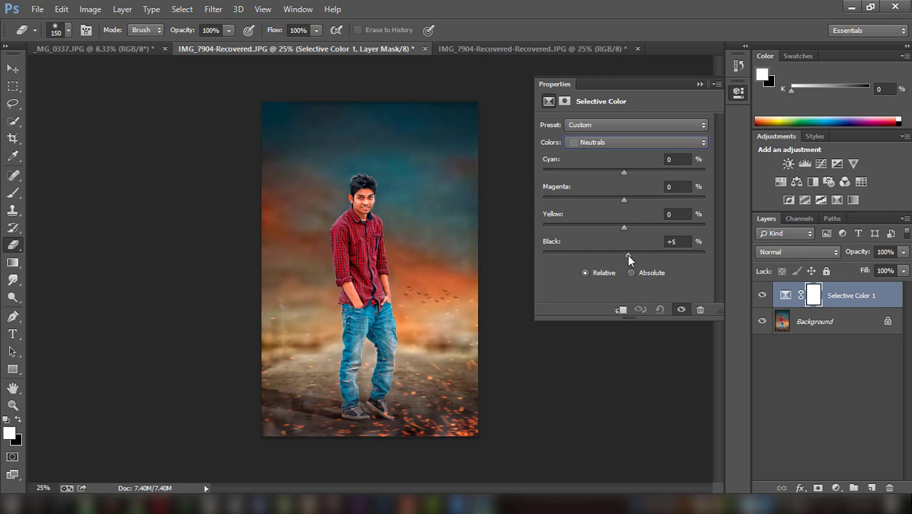
mouse_move(622, 225)
left_mouse_down()
mouse_move(624, 198)
mouse_move(619, 226)
left_mouse_up()
left_click_drag(624, 172, 632, 174)
left_click(699, 85)
left_click(818, 319, "shift")
- Merge Selective Color 1 into the background and launch Color Efex Pro 3.0
right_click(765, 318)
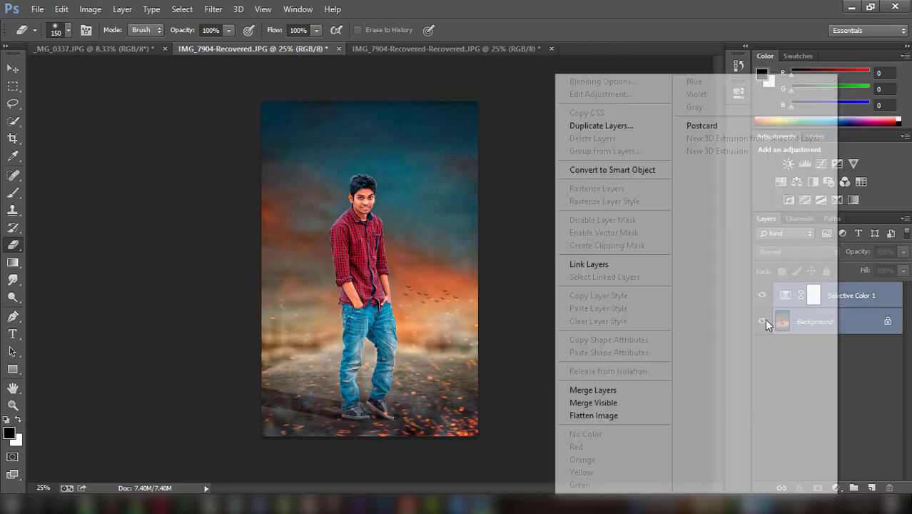
left_click(614, 389)
left_click(213, 9)
mouse_move(235, 316)
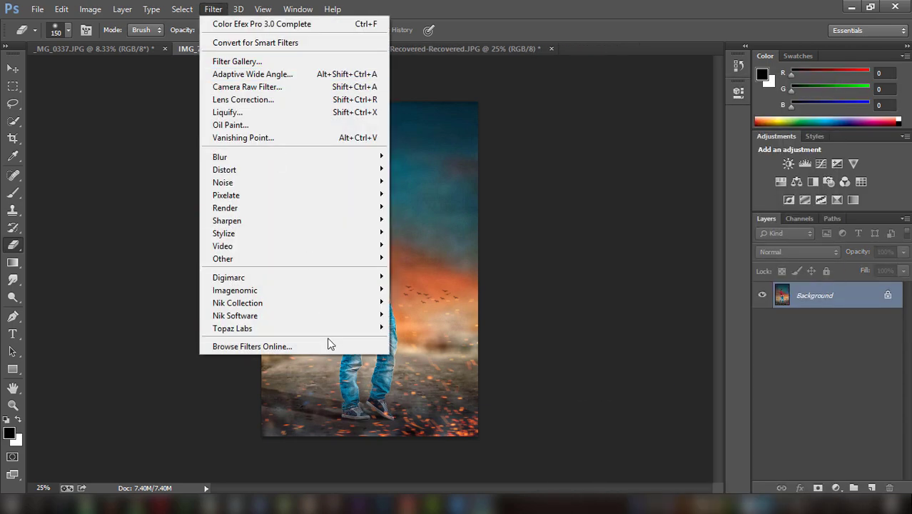
left_click(411, 316)
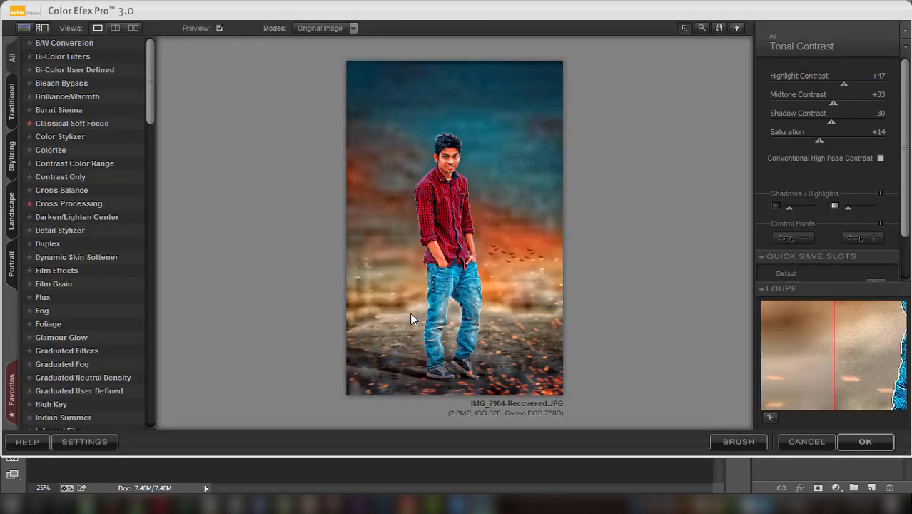
- Preview Dynamic Skin Softener, Film Effects and Film Grain, settling on Cross Processing
left_click_drag(151, 77, 150, 158)
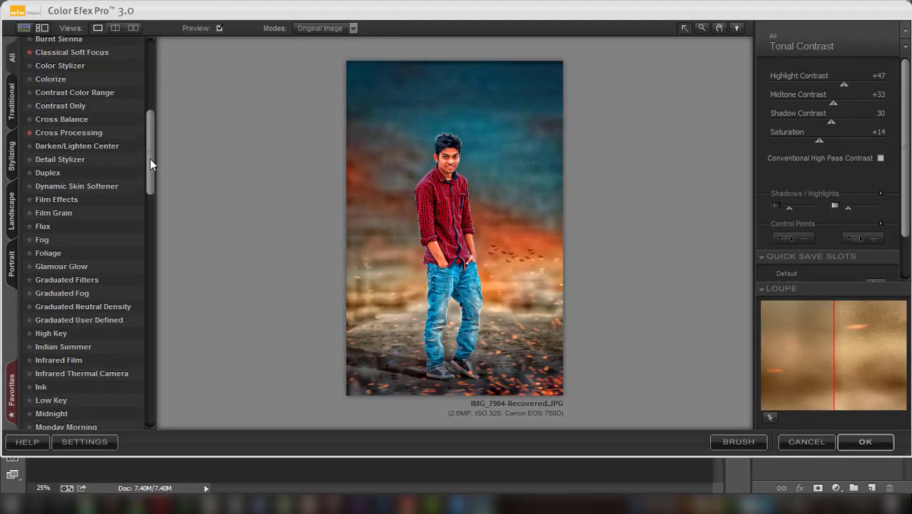
left_click(113, 185)
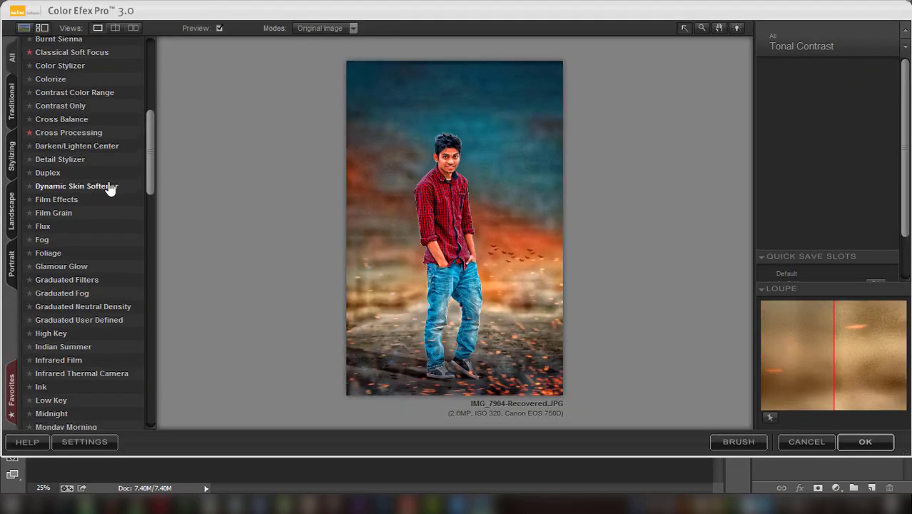
left_click(61, 200)
left_click(50, 215)
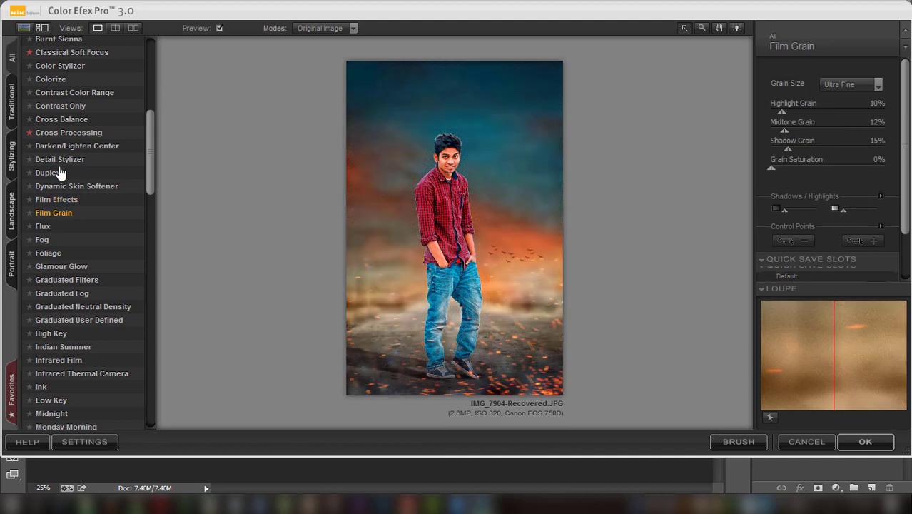
left_click(63, 133)
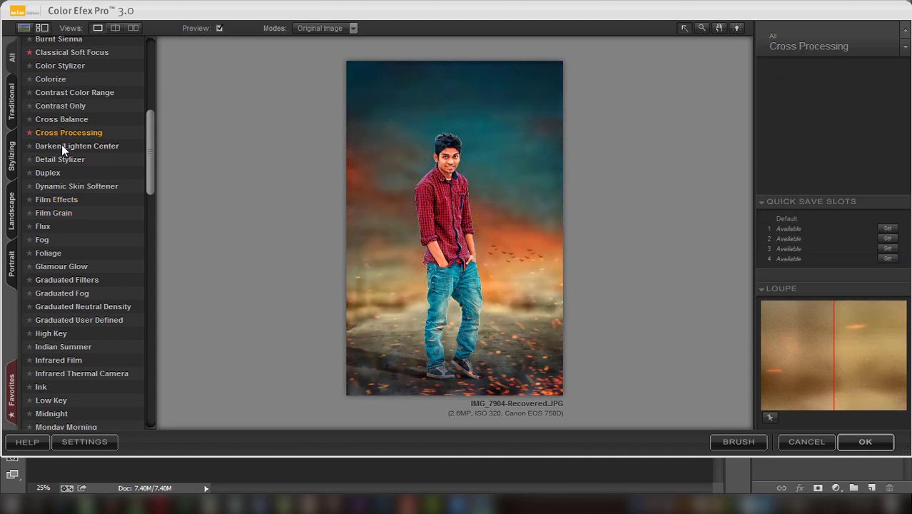
left_click(62, 145)
- Apply Cross Processing method LT04 at low strength as a new layer
left_click(825, 85)
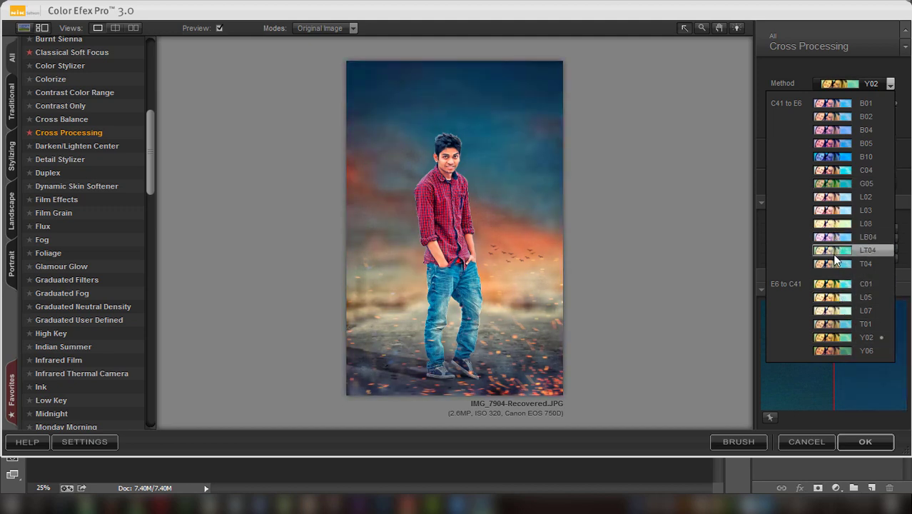
left_click(837, 251)
mouse_move(791, 110)
left_mouse_down()
mouse_move(776, 112)
mouse_move(792, 111)
left_mouse_up()
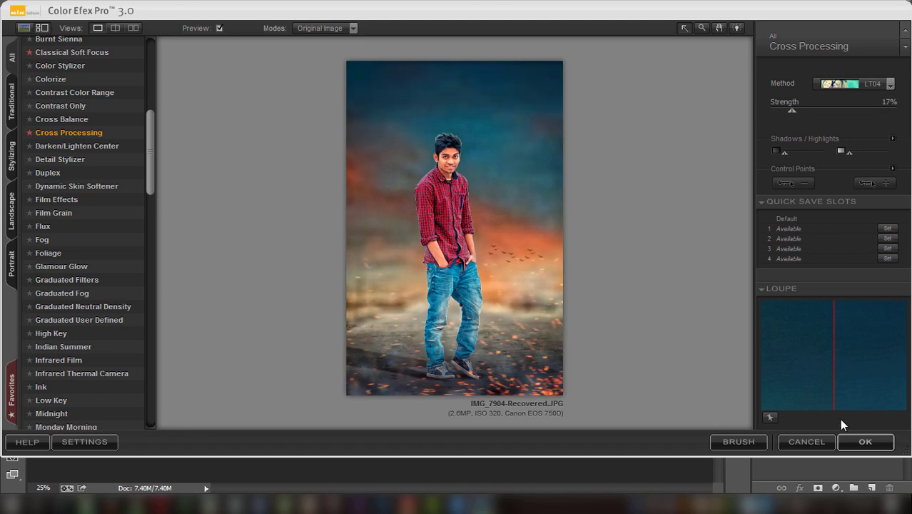
left_click(864, 441)
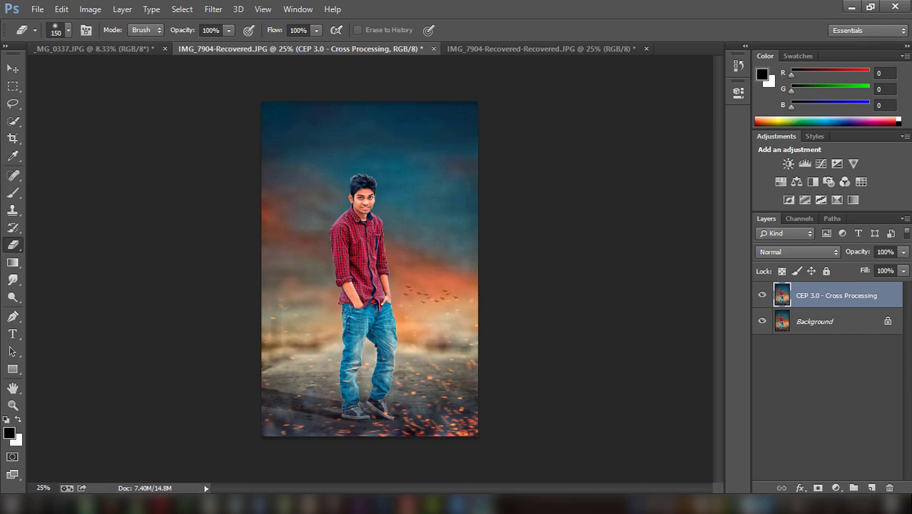
- Fade the Cross Processing layer to about 25% opacity and flatten the image
left_click(903, 252)
left_click_drag(863, 267, 848, 270)
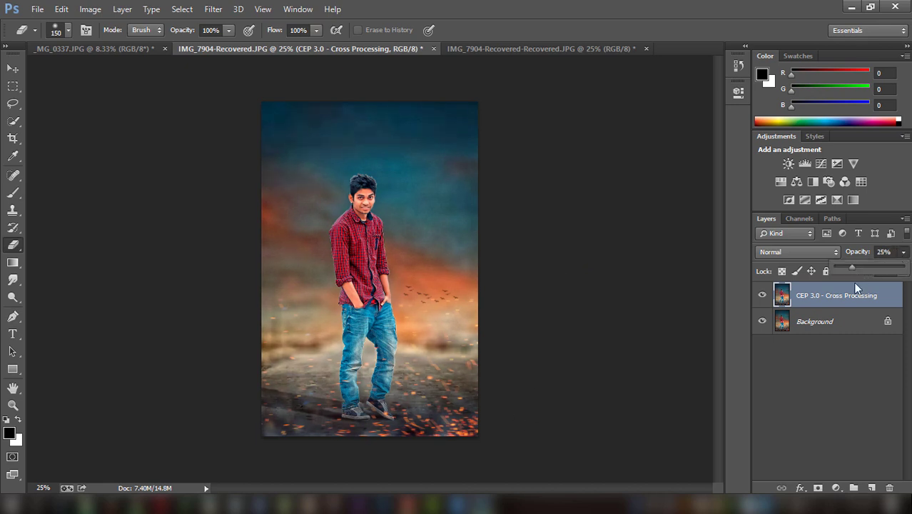
left_click(841, 321, "ctrl")
right_click(840, 322)
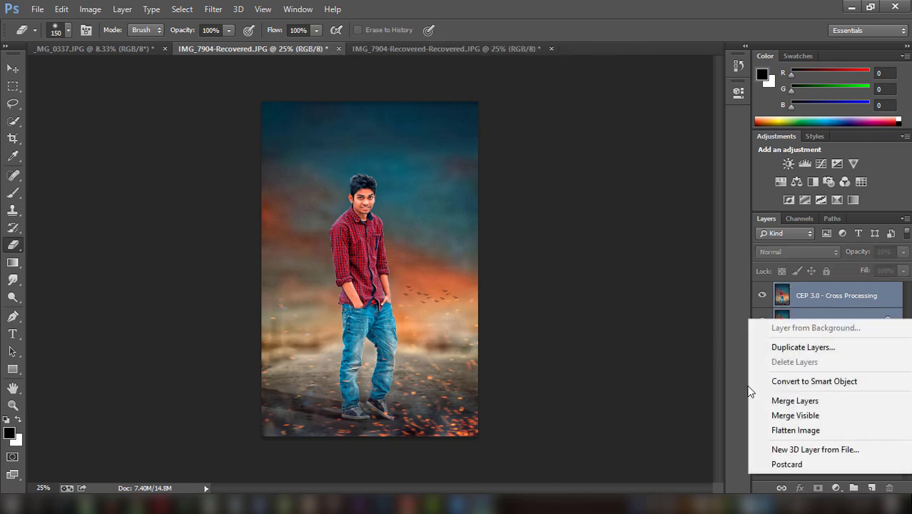
left_click(796, 429)
left_click(212, 9)
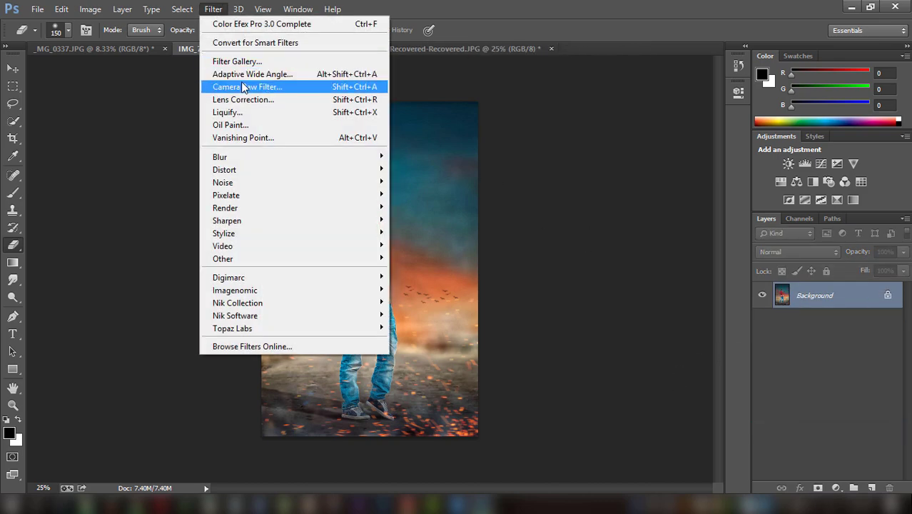
- In Camera Raw, make clarity slightly negative and add a little sharpening
left_click(244, 86)
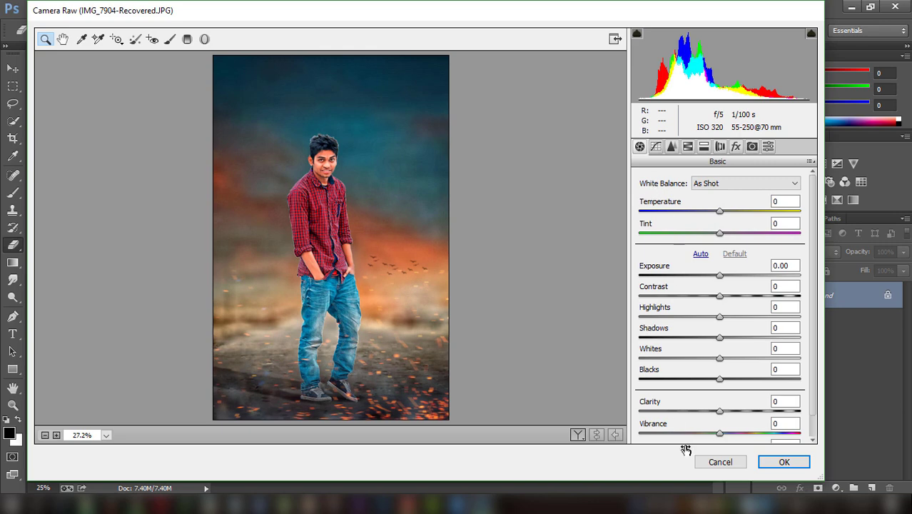
left_click(723, 412)
left_click_drag(721, 412, 716, 412)
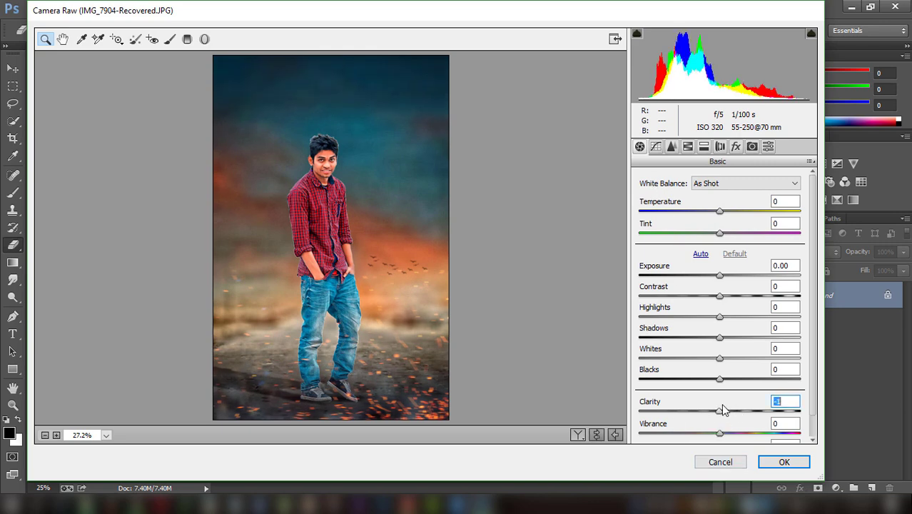
left_click(671, 146)
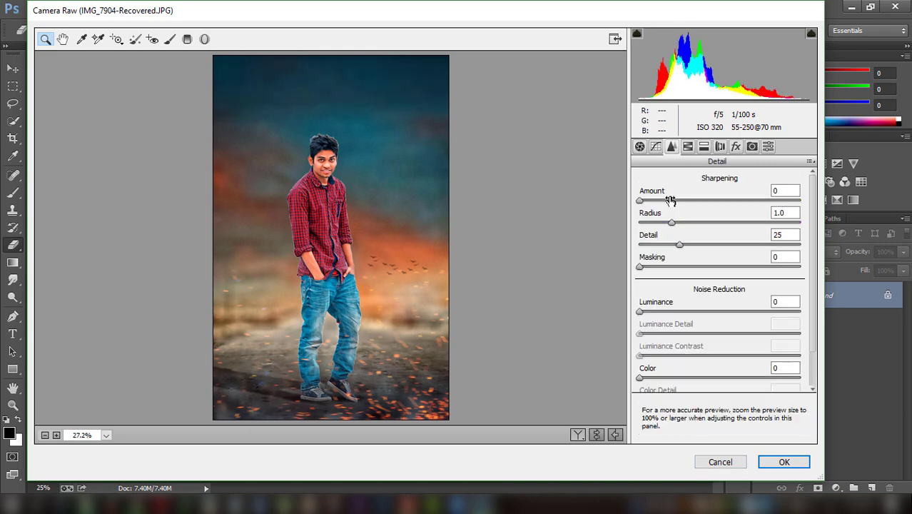
left_click(658, 202)
- Darken orange luminance by 12, desaturate blues by 31, and add a -25 vignette
left_click(688, 147)
left_click(718, 199)
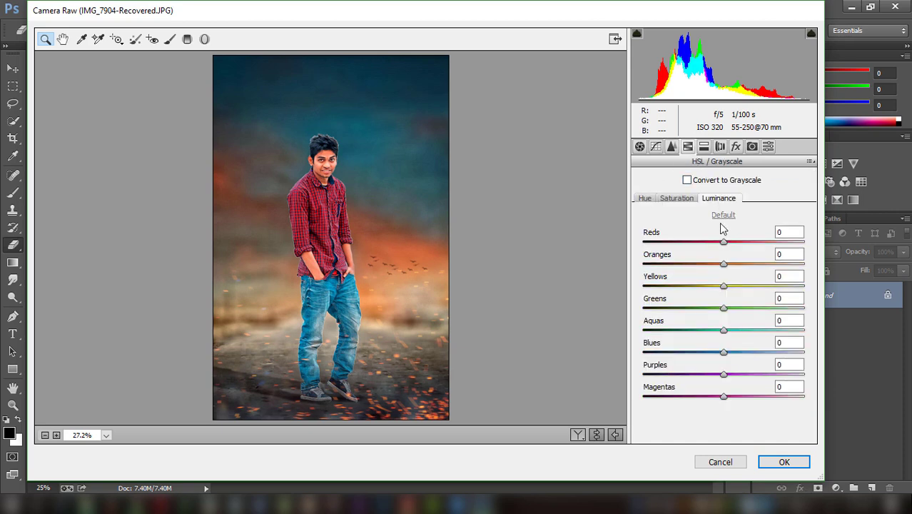
left_click_drag(727, 267, 719, 267)
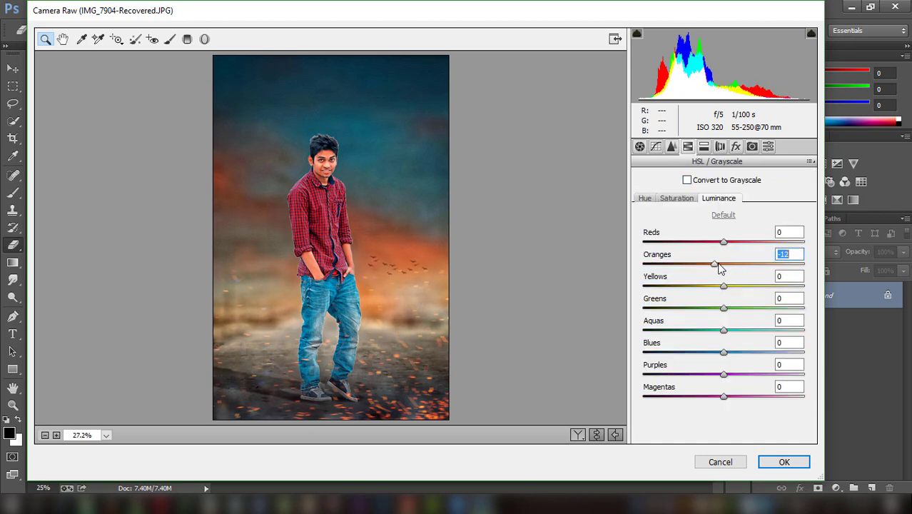
left_click(677, 199)
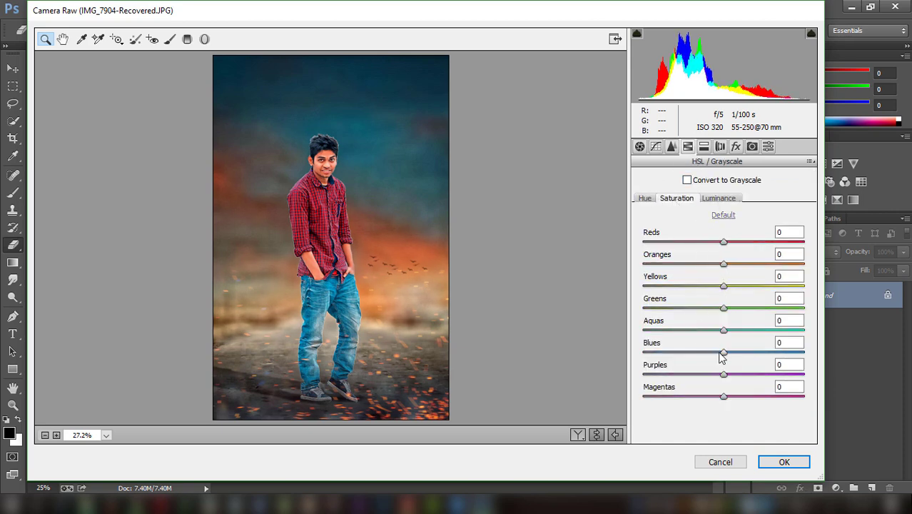
left_click_drag(723, 352, 701, 352)
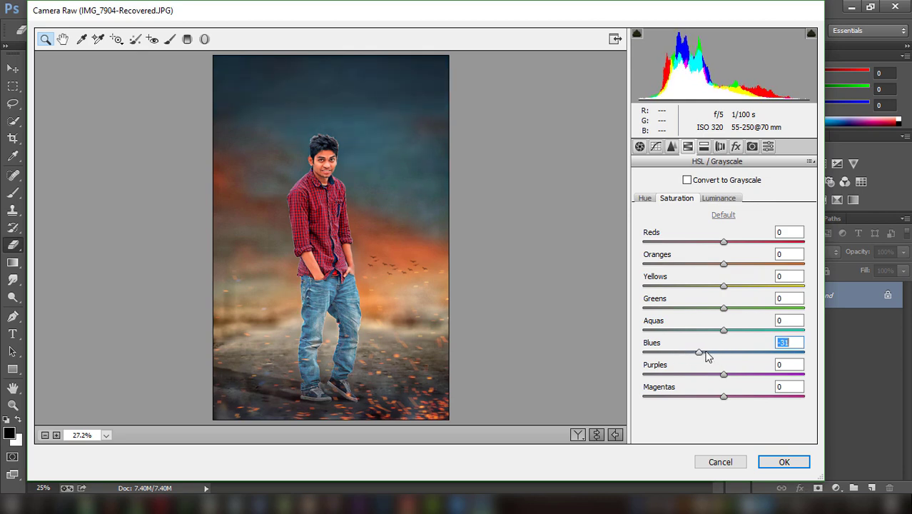
left_click(736, 147)
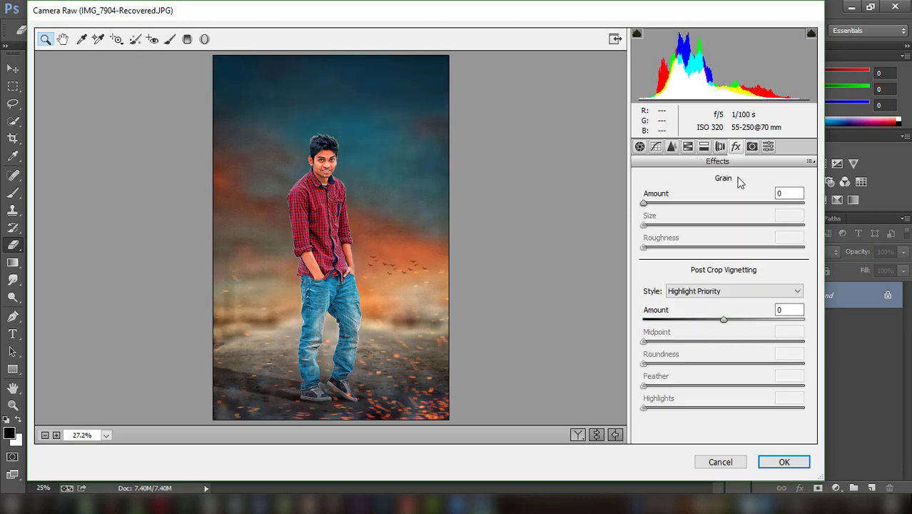
left_click_drag(722, 319, 711, 319)
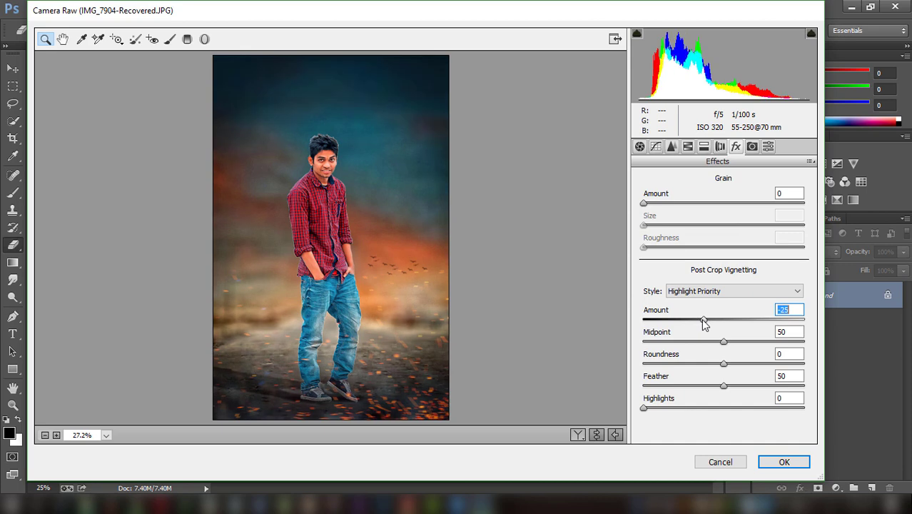
- Darken the ground with a bottom-up Graduated Filter at about -1.35 exposure and apply the grade
left_click(187, 39)
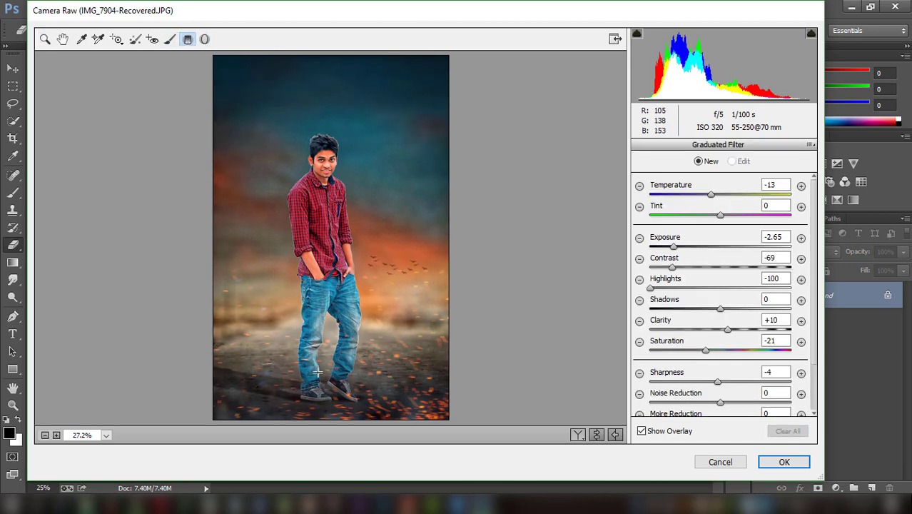
left_click_drag(334, 421, 333, 359)
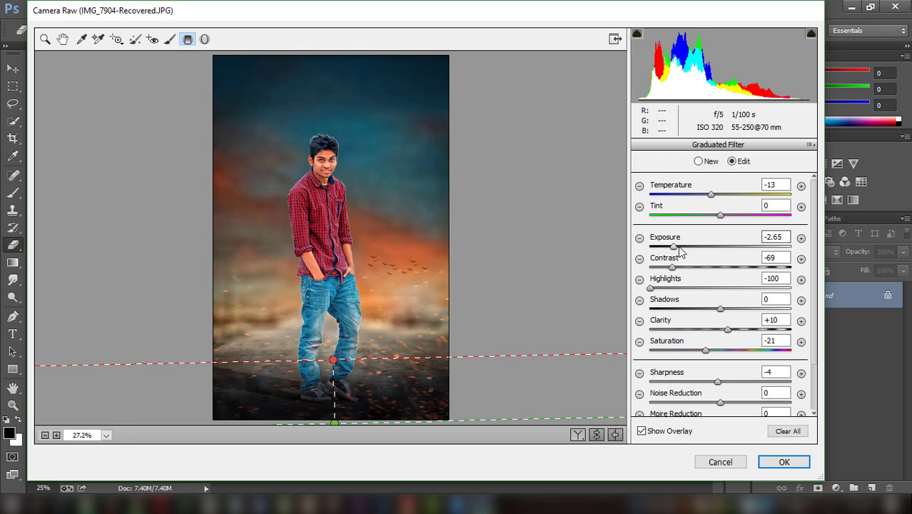
mouse_move(673, 247)
left_mouse_down()
mouse_move(658, 247)
mouse_move(692, 247)
left_mouse_up()
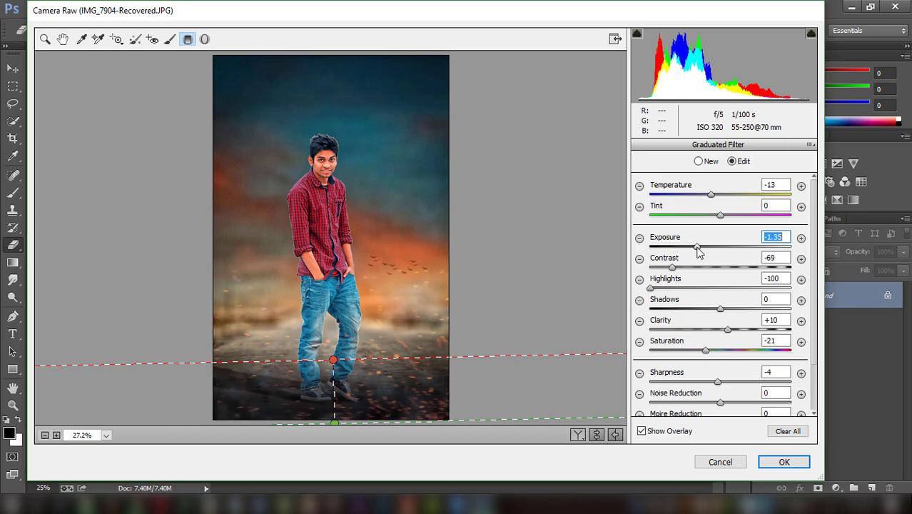
left_click(794, 462)
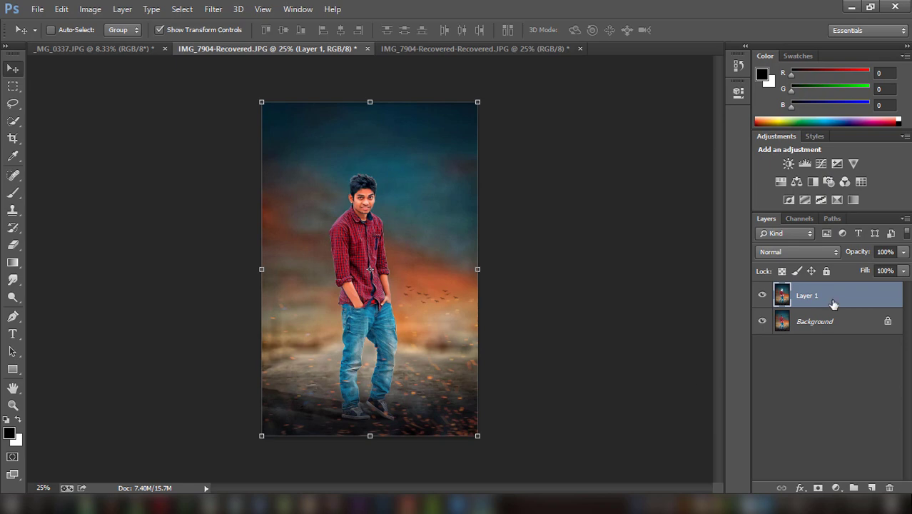
right_click(834, 304)
- Flatten the image and place the Diwali2010 light burst, enlarged, into the poster
left_click(634, 416)
left_click(37, 9)
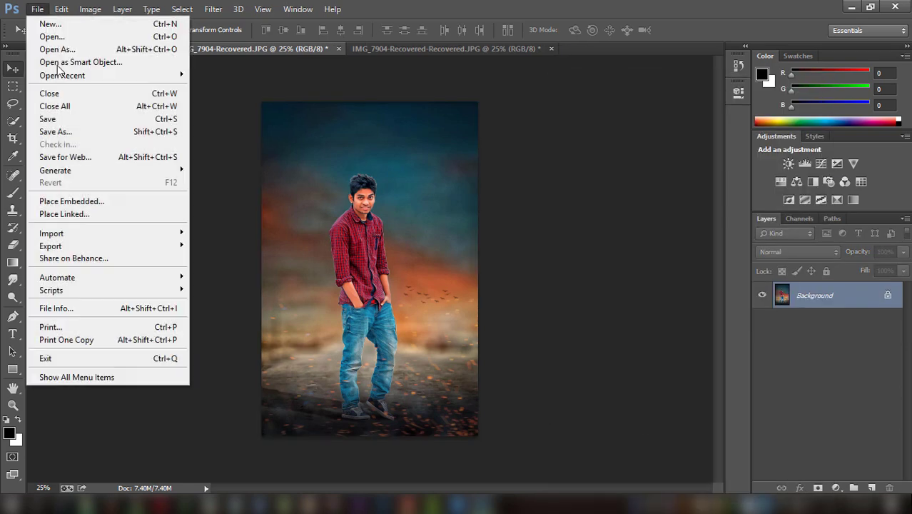
left_click(108, 201)
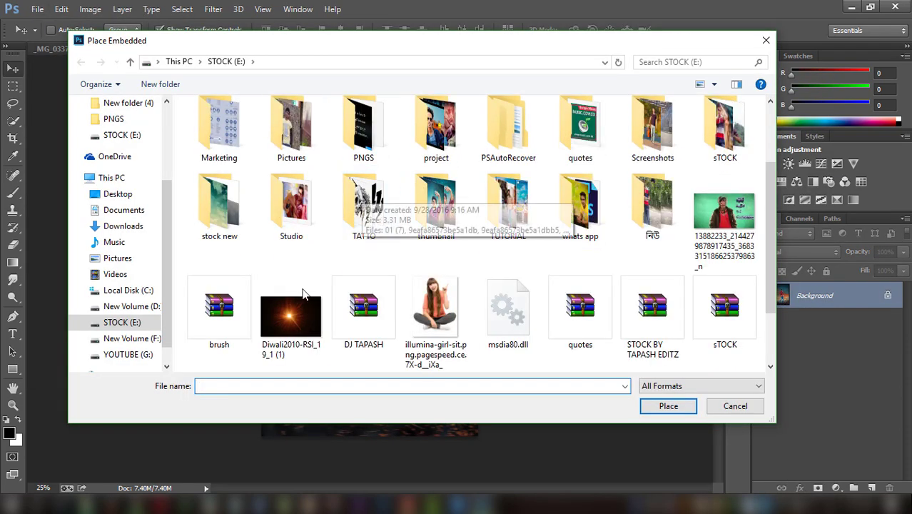
left_click(300, 303)
left_click(667, 404)
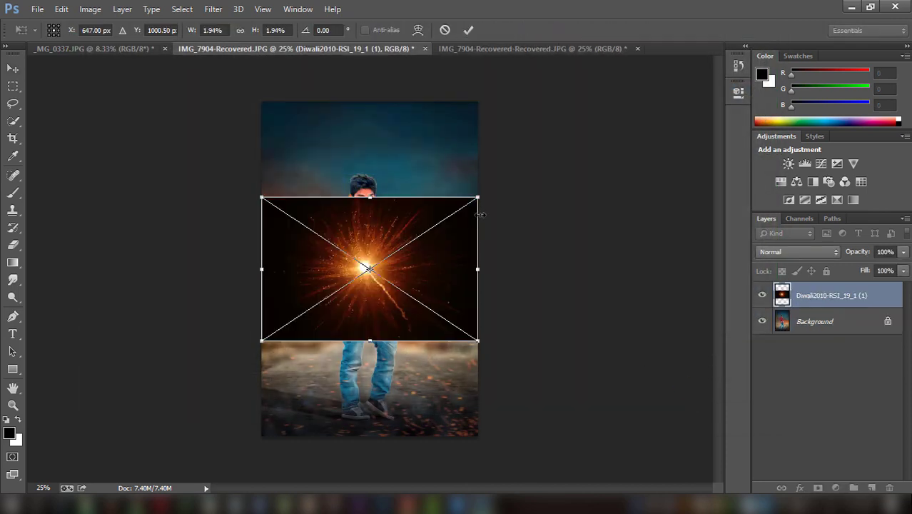
left_click_drag(480, 214, 536, 186)
right_click(393, 220)
left_click(417, 227)
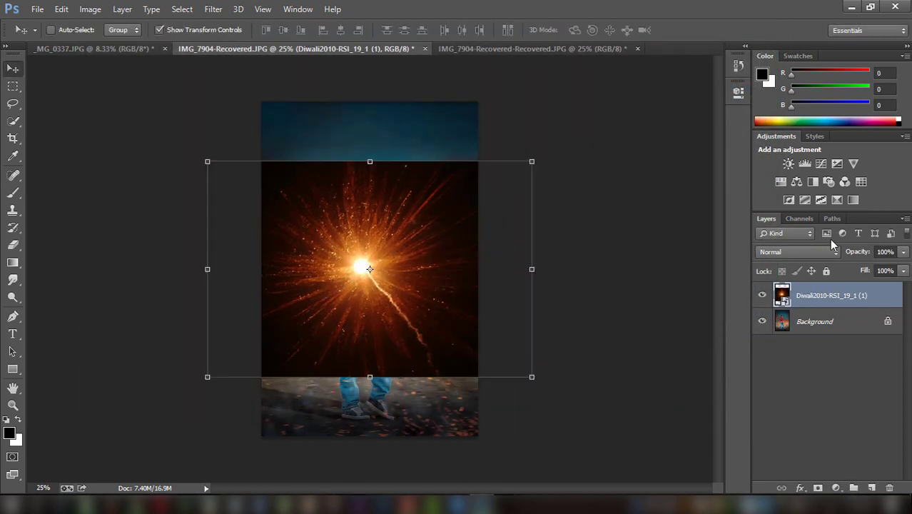
- Set the light burst to Screen blend and soften it with a 36-pixel Gaussian Blur
left_click(828, 250)
left_click(797, 116)
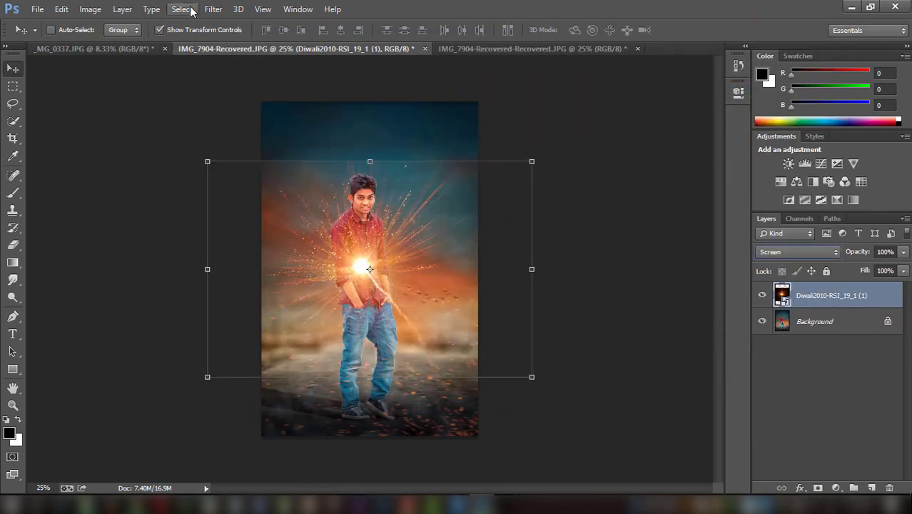
left_click(214, 9)
mouse_move(220, 157)
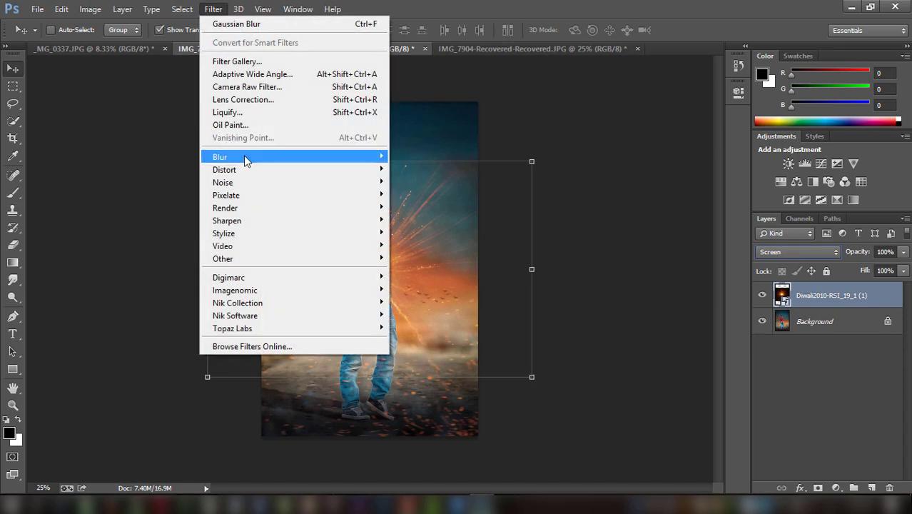
left_click(460, 250)
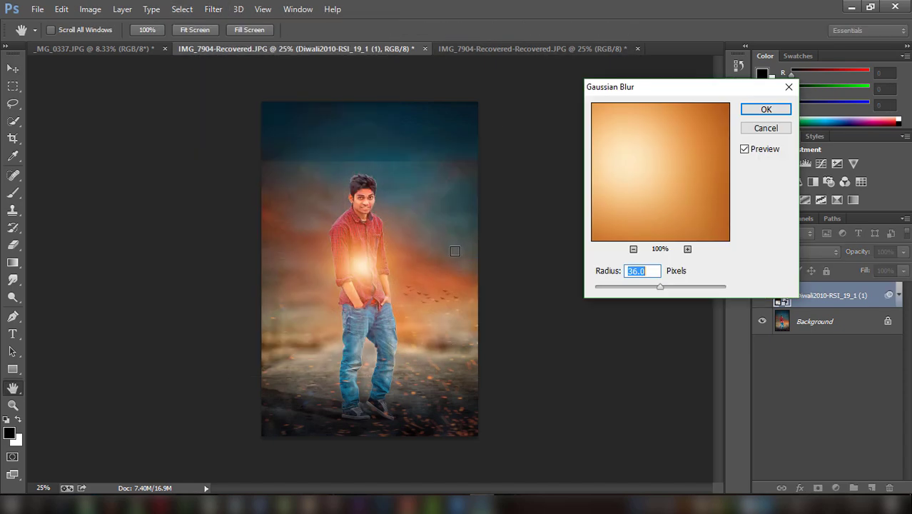
left_click(766, 109)
- Move the glow down and right of the man and rasterize its layer
key("v")
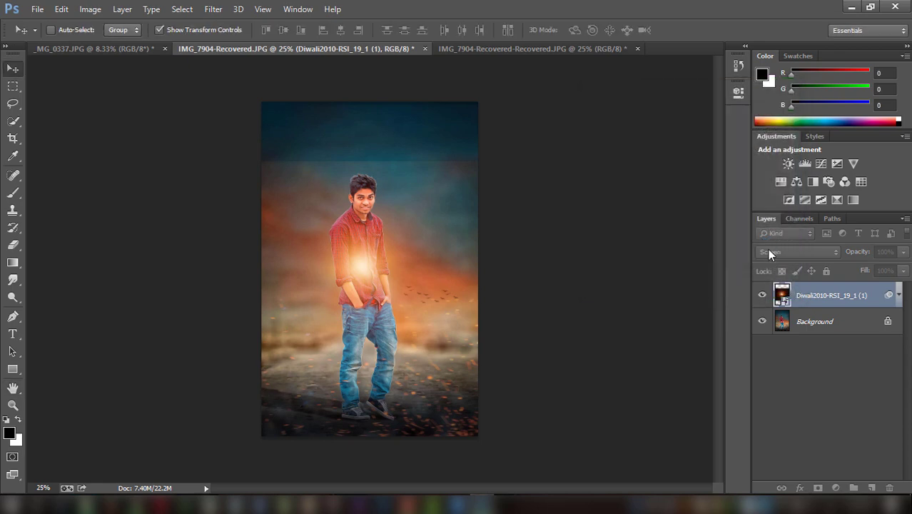
mouse_move(418, 257)
left_mouse_down()
mouse_move(438, 275)
mouse_move(444, 269)
left_mouse_up()
left_click(93, 10)
mouse_move(110, 42)
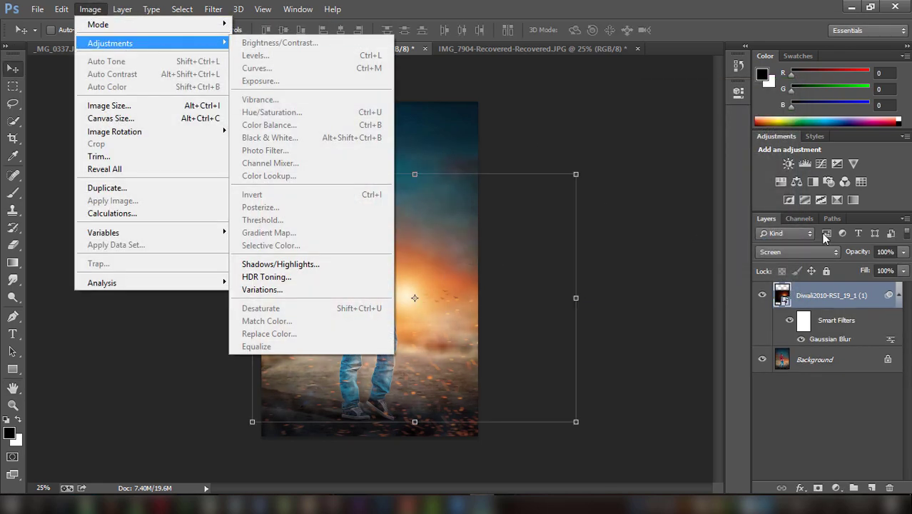
right_click(838, 284)
left_click(616, 209)
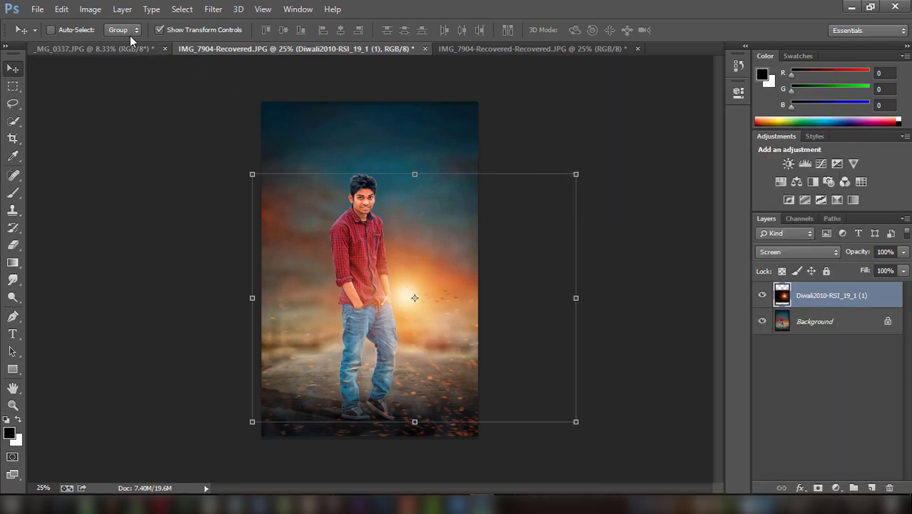
left_click(90, 9)
- Shift the glow's hue to -20 and raise its saturation to +30
left_click(286, 115)
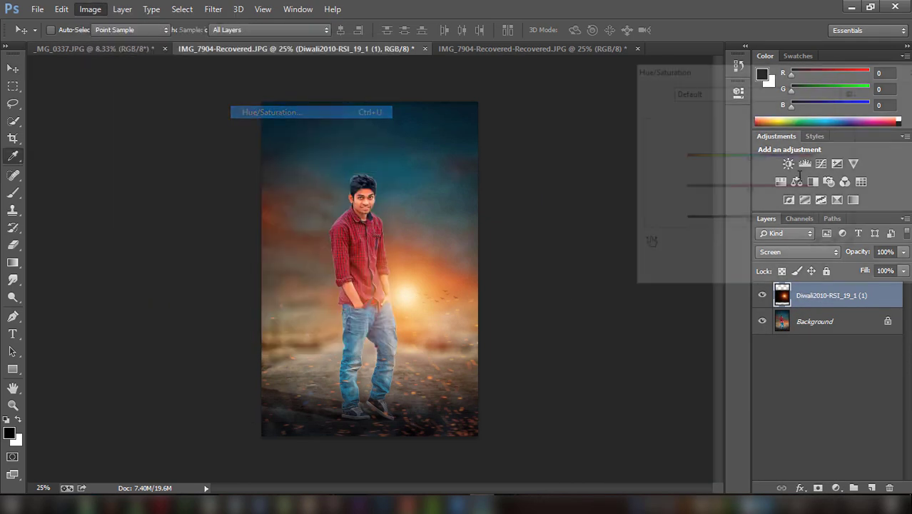
left_click_drag(751, 192, 758, 191)
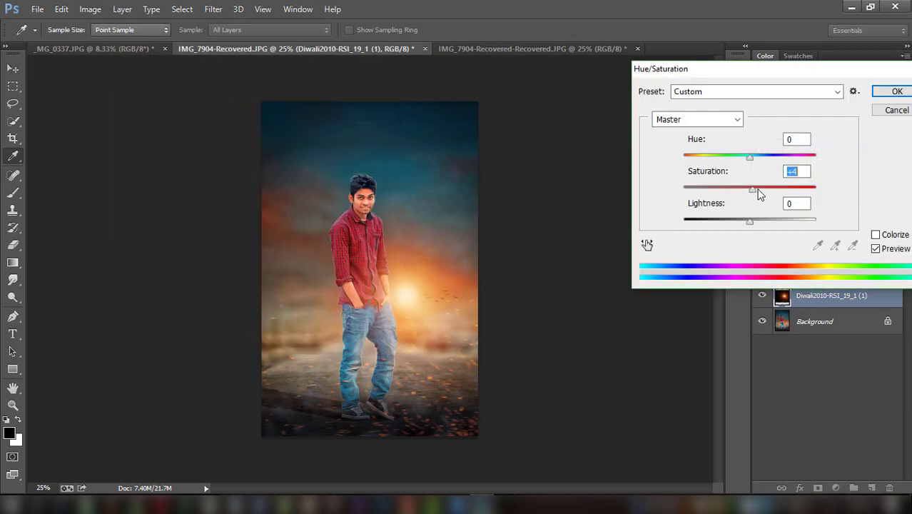
left_click_drag(750, 159, 739, 163)
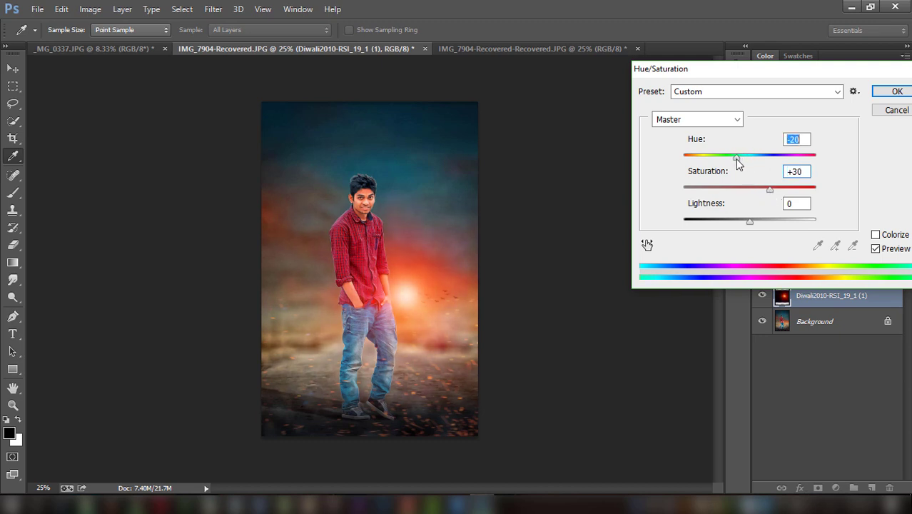
left_click(897, 91)
- Enlarge and widen the glow, positioning it beside the man
key("v")
left_click_drag(473, 285, 474, 291)
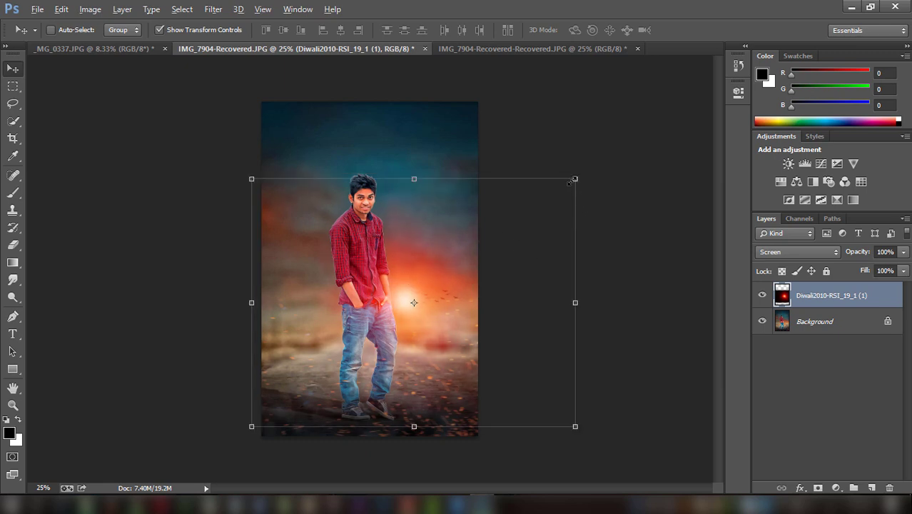
left_click_drag(570, 183, 550, 198)
mouse_move(489, 269)
left_mouse_down()
mouse_move(487, 262)
mouse_move(514, 257)
left_mouse_up()
mouse_move(547, 287)
left_mouse_down()
mouse_move(649, 275)
mouse_move(603, 282)
left_mouse_up()
left_click_drag(600, 183, 670, 139)
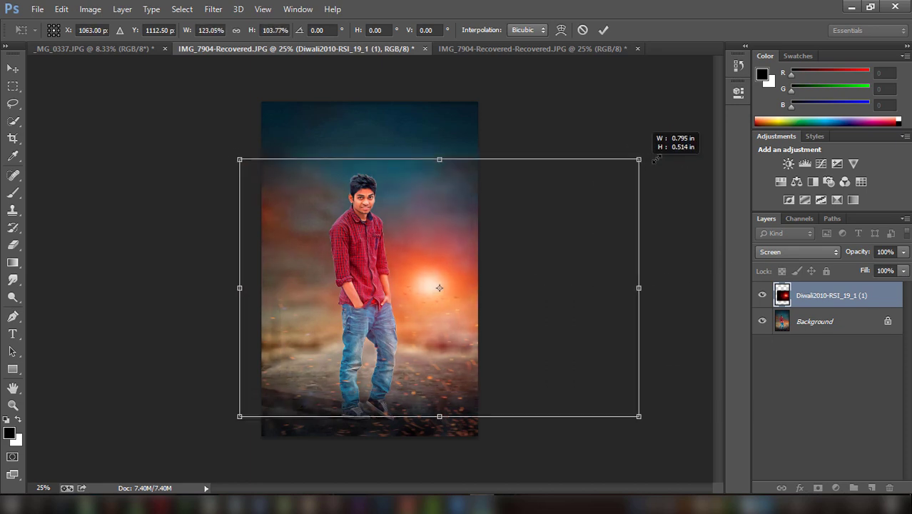
left_click_drag(533, 249, 522, 260)
left_click(604, 30)
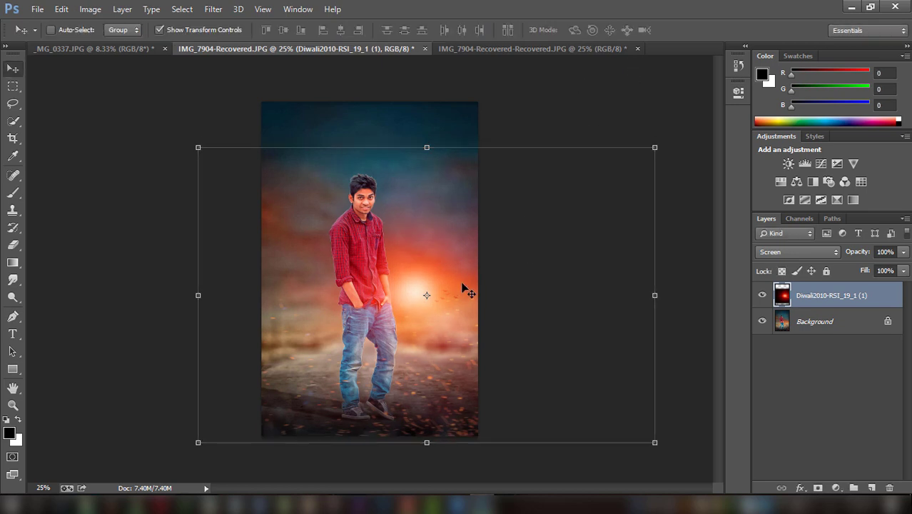
mouse_move(464, 287)
left_mouse_down()
mouse_move(440, 302)
mouse_move(484, 289)
left_mouse_up()
- Lower the glow to 81% opacity, nudge it down-right, and hide transform controls
left_click(905, 251)
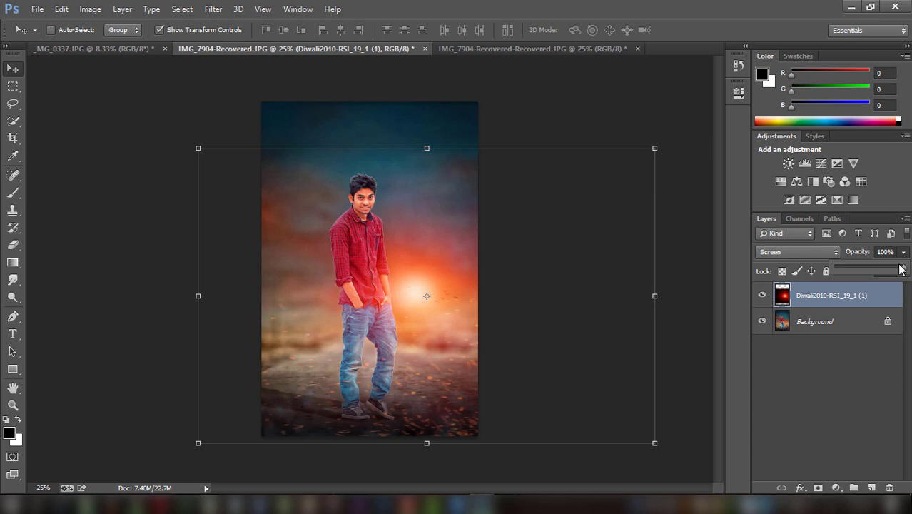
left_click_drag(902, 267, 897, 268)
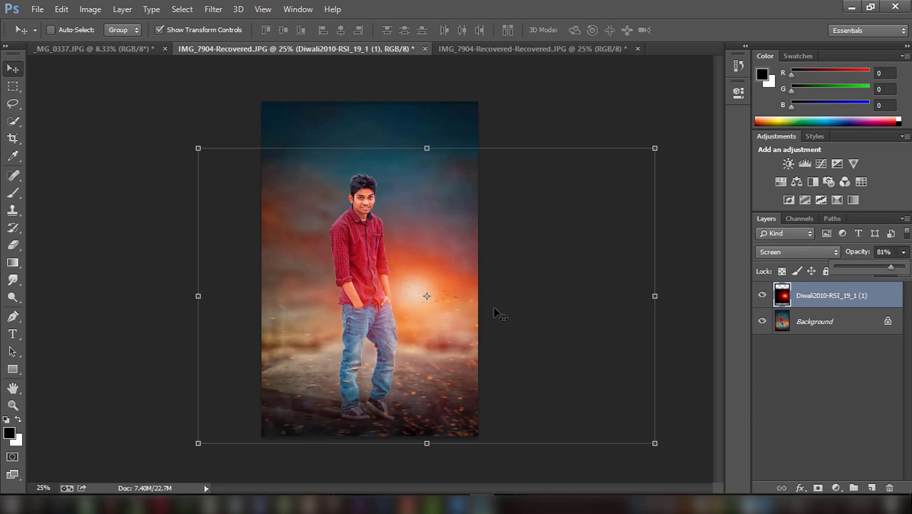
left_click_drag(497, 312, 477, 307)
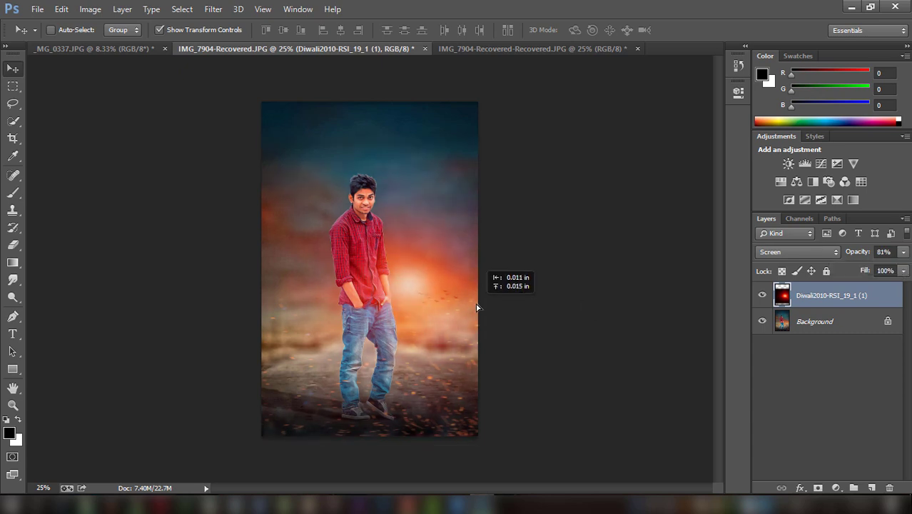
left_click_drag(477, 307, 489, 321)
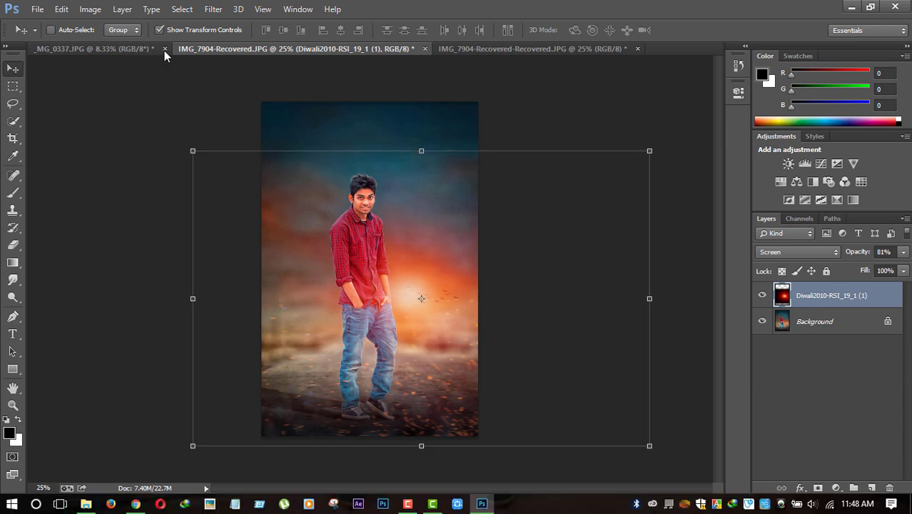
left_click(162, 30)
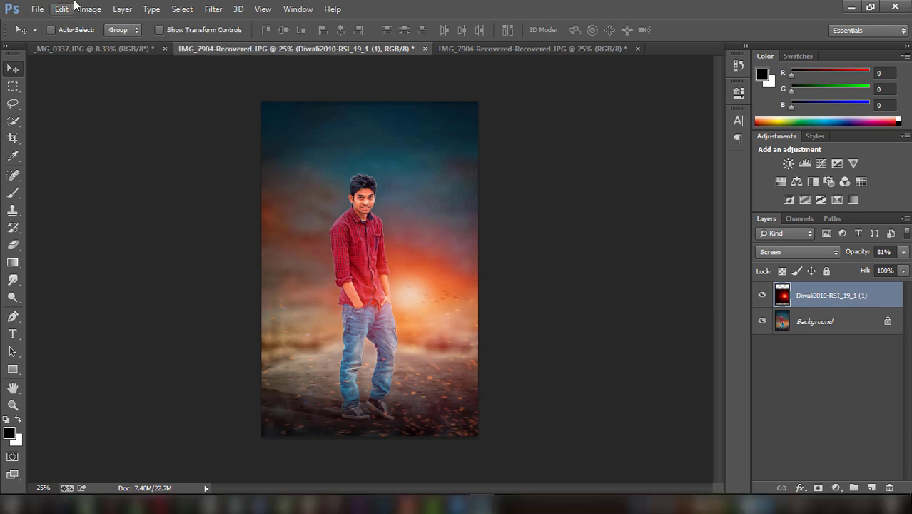
- Shrink the title text to fit the poster width near the top
left_click(12, 333)
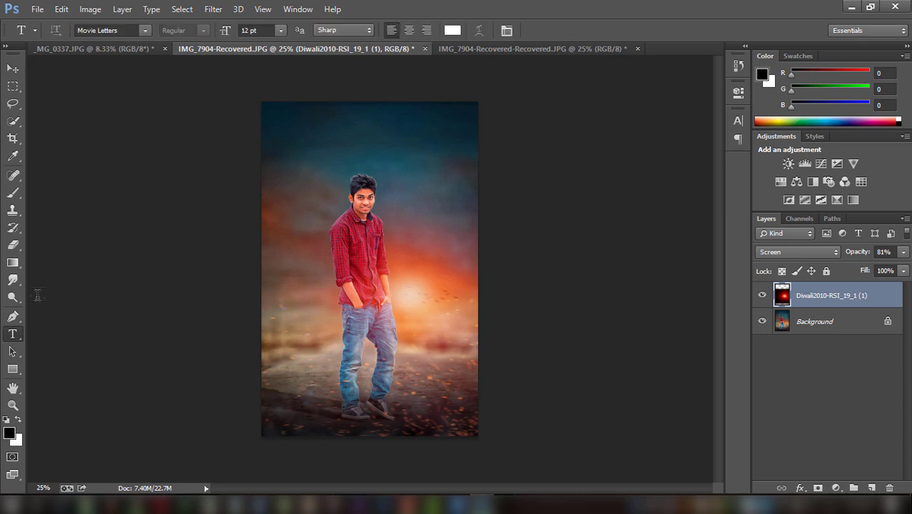
left_click(320, 142)
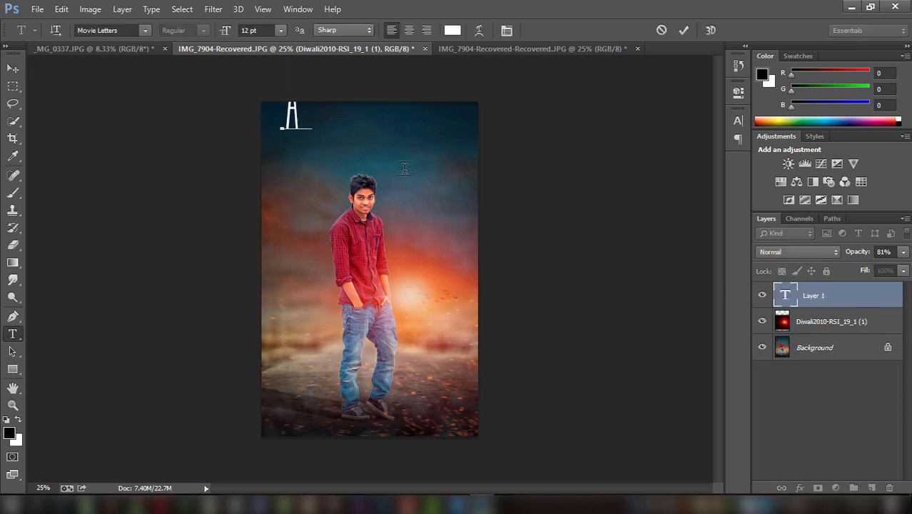
type("LU")
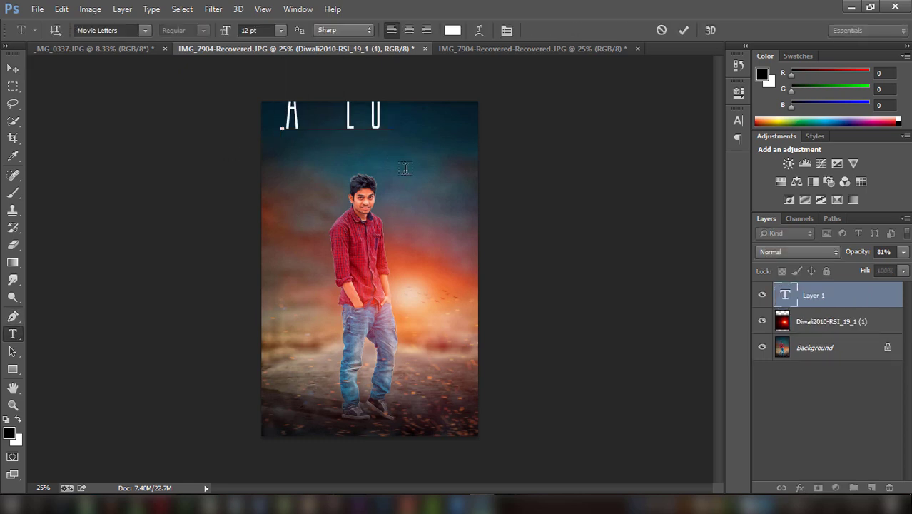
type("NLL")
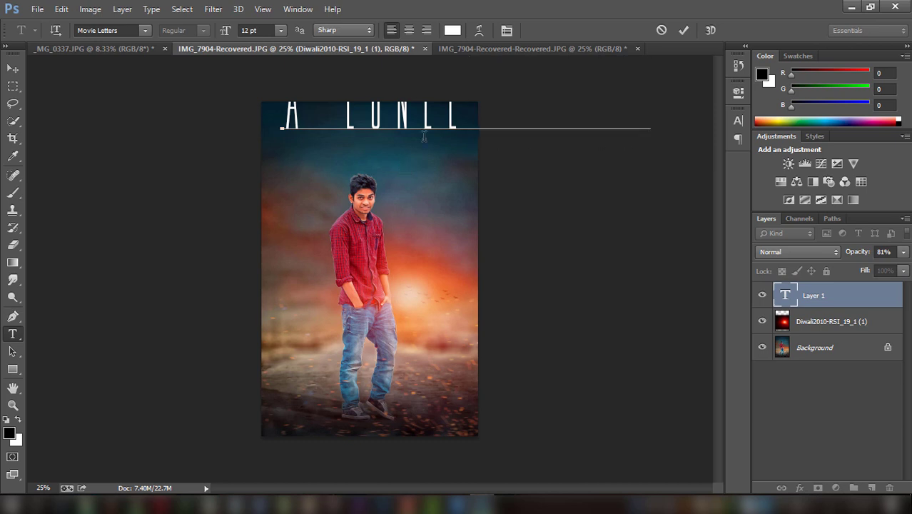
left_click_drag(544, 106, 566, 136)
mouse_move(629, 107)
left_mouse_down()
mouse_move(515, 148)
mouse_move(527, 164)
mouse_move(466, 173)
mouse_move(438, 132)
left_mouse_up()
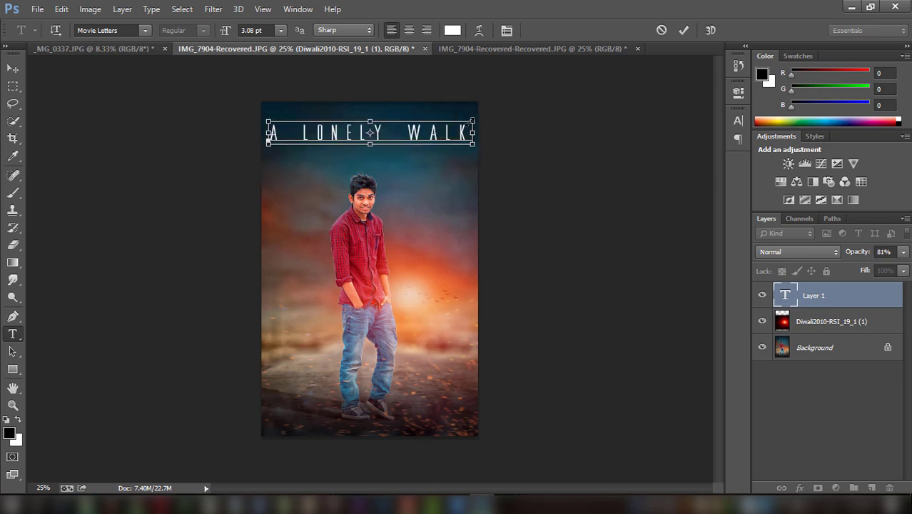
left_click_drag(472, 122, 460, 129)
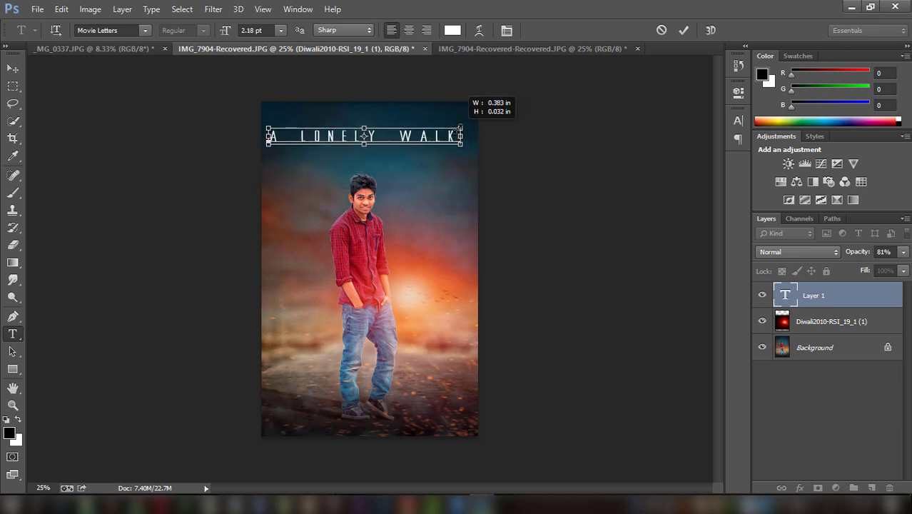
left_click(684, 30)
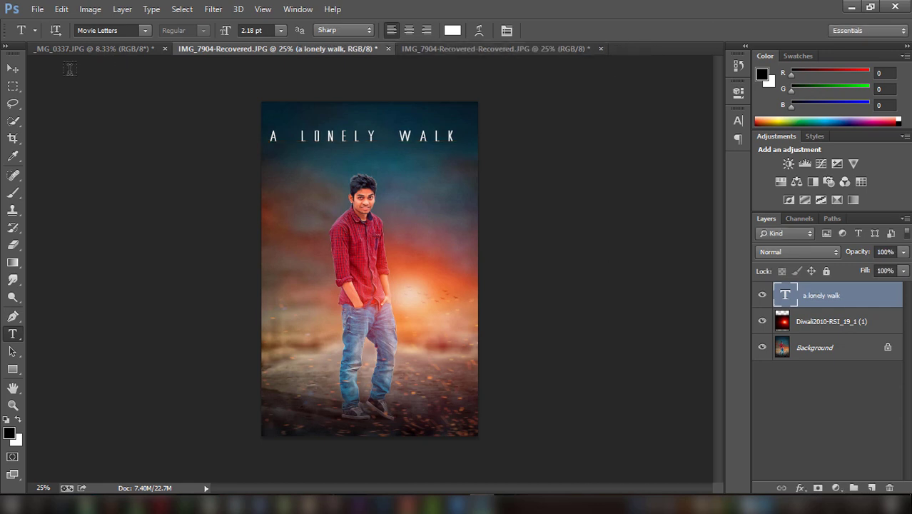
left_click(14, 70)
left_click_drag(397, 143, 402, 143)
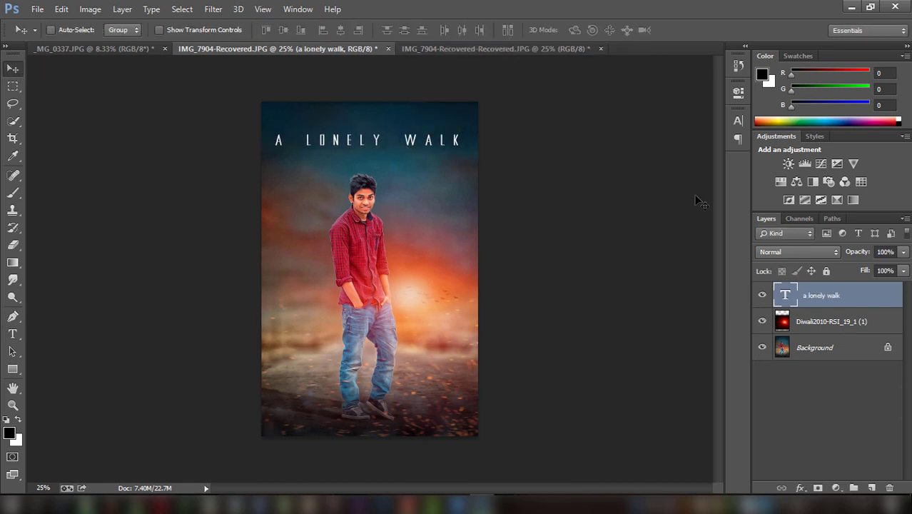
- Reduce the title further to about 1.55 pt and move it up slightly
double_click(785, 295)
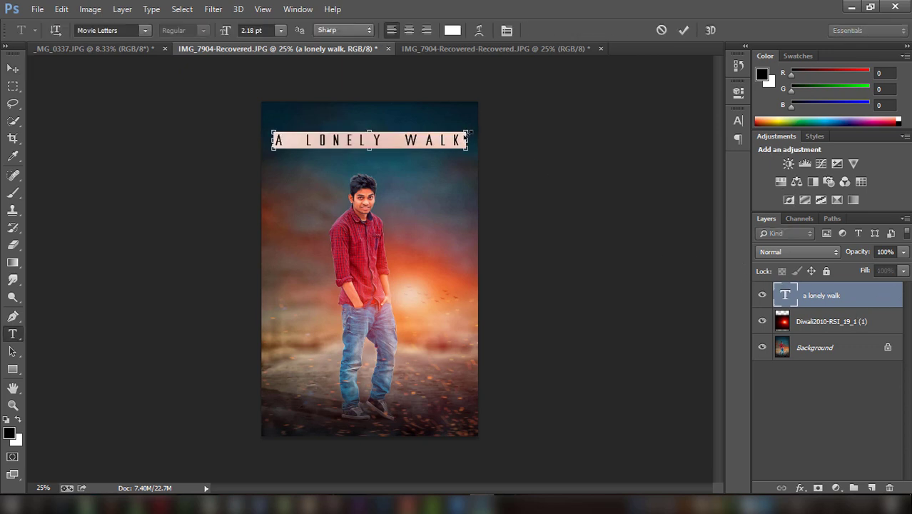
left_click_drag(469, 132, 462, 136)
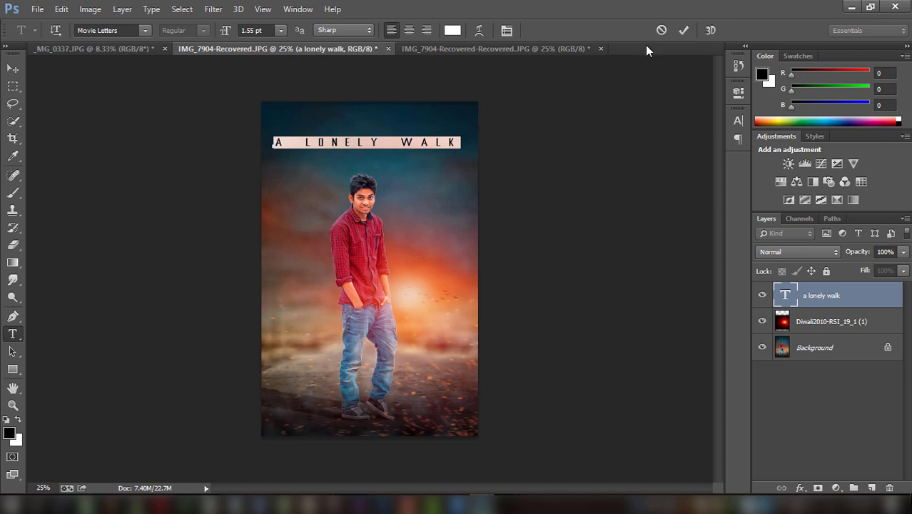
left_click(684, 30)
left_click_drag(437, 139, 439, 132)
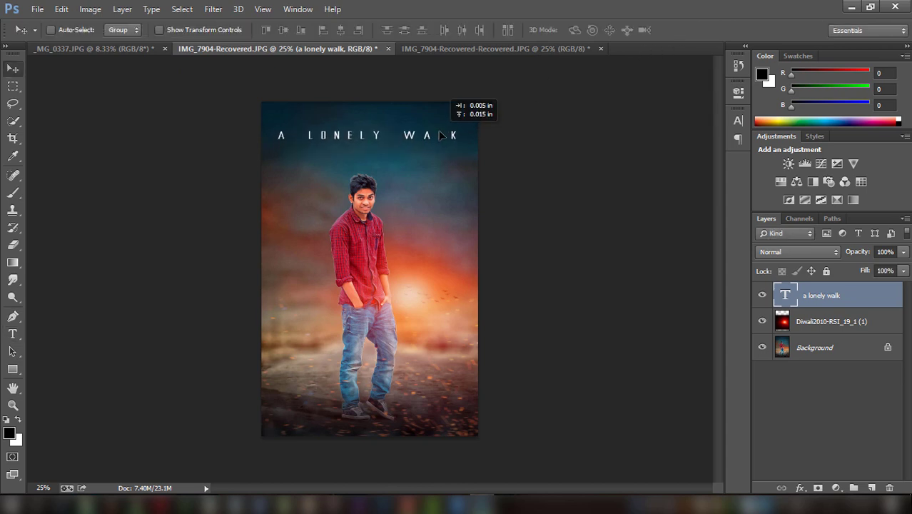
- Copy a movie credits image from the browser and paste it into the poster
left_click(155, 504)
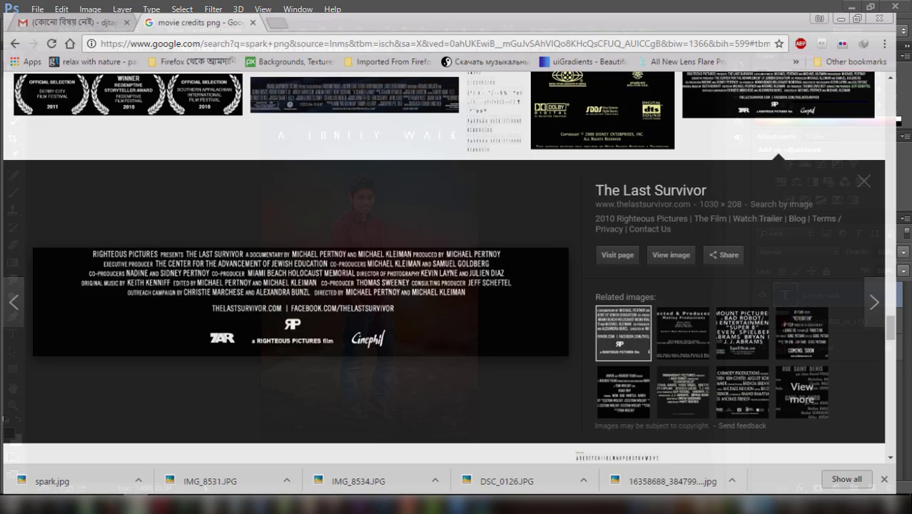
right_click(382, 293)
left_click(437, 184)
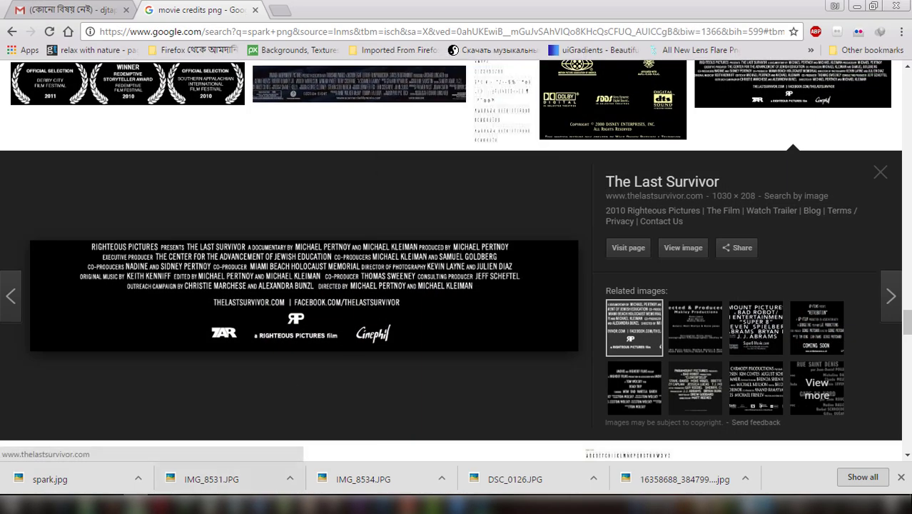
key("alt+Tab")
key("ctrl+v")
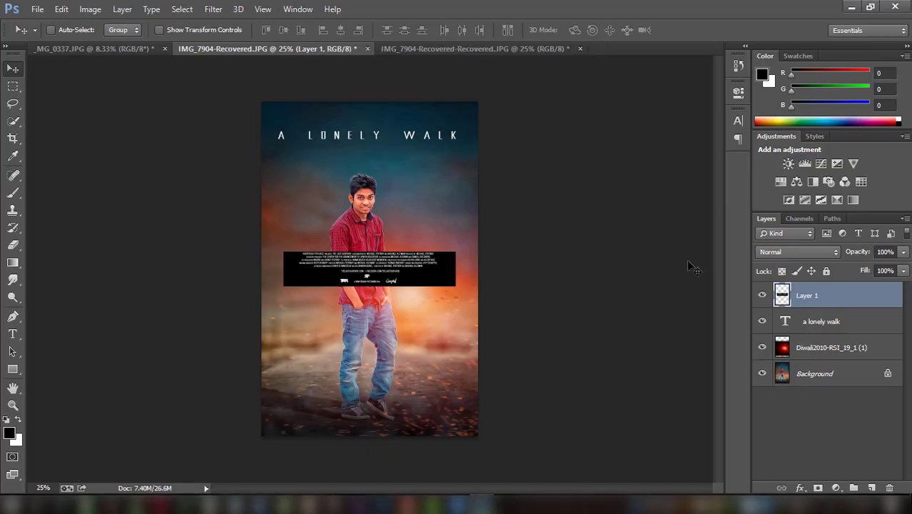
- Set the credits layer to Screen and place it just beneath the raised title
left_click(777, 252)
left_click(779, 117)
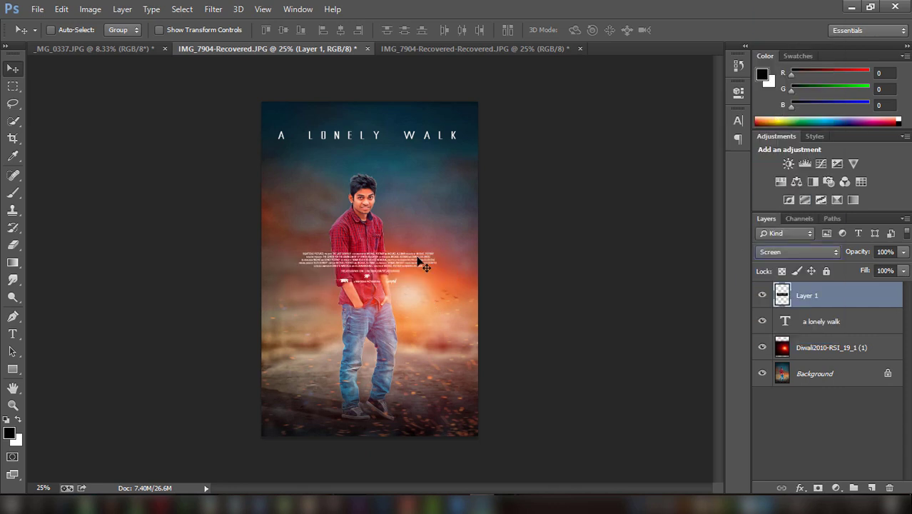
left_click_drag(423, 264, 422, 167)
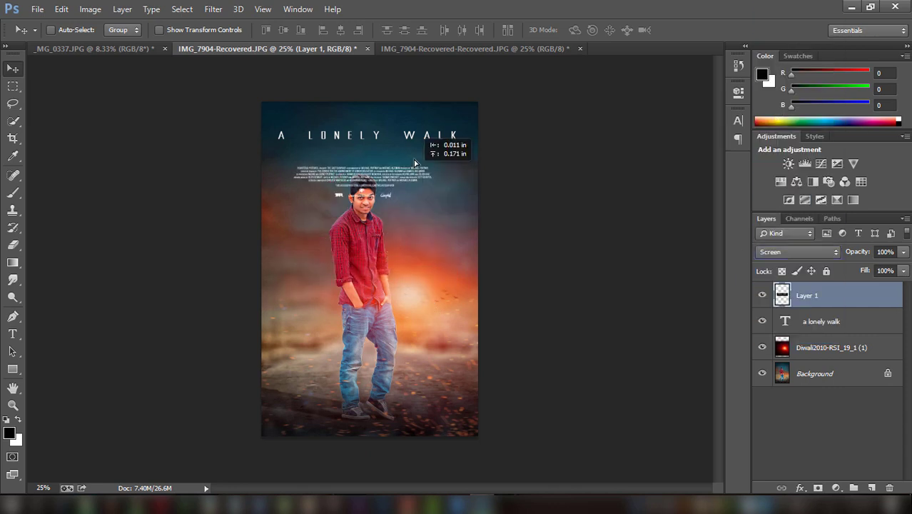
left_click(814, 316)
left_click_drag(426, 141, 426, 128)
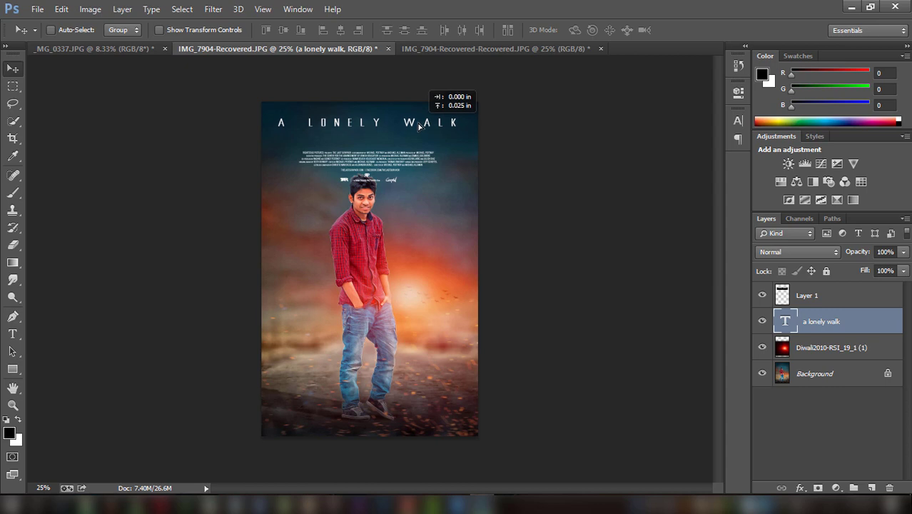
key("alt+bracketright")
left_click_drag(397, 156, 384, 152)
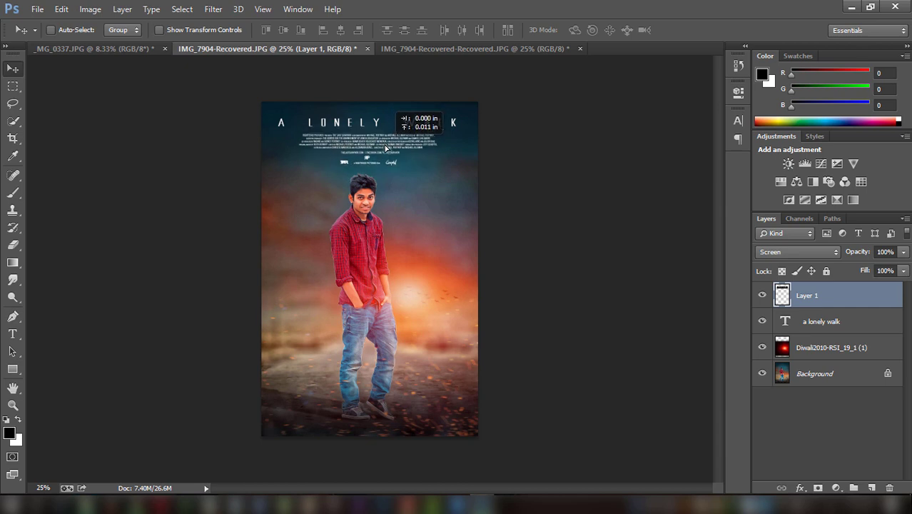
- Enlarge the credits block slightly and nudge the title up a few pixels
key("ctrl+minus")
key("ctrl+minus")
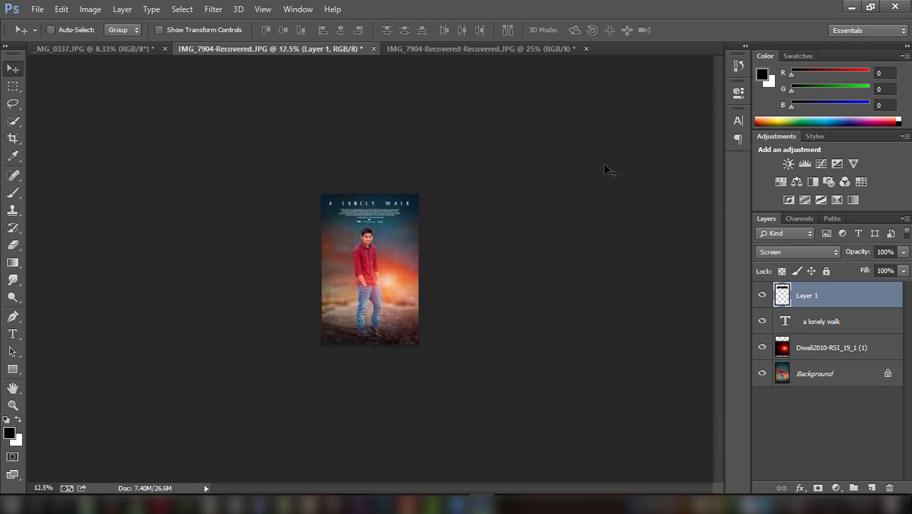
key("ctrl+minus")
key("ctrl+minus")
key("ctrl+plus")
key("ctrl+plus")
key("ctrl+plus")
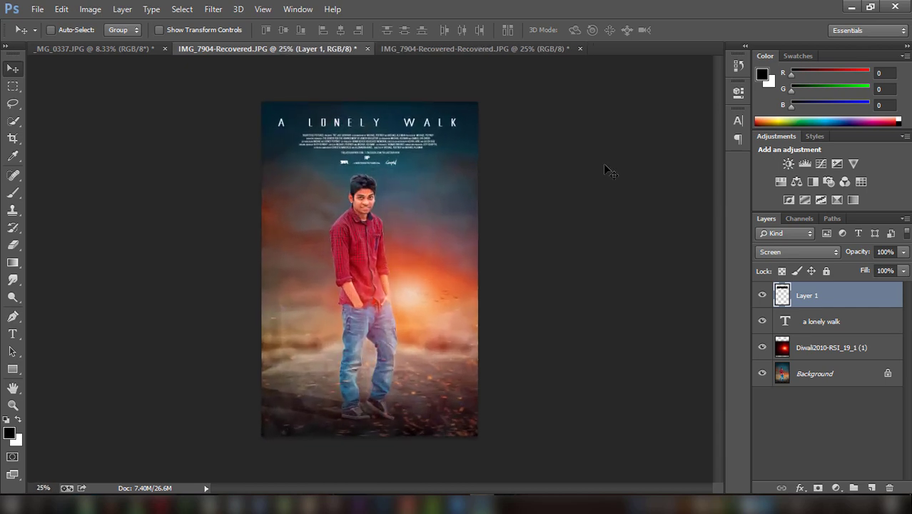
key("ctrl+plus")
key("ctrl+plus")
key("ctrl+minus")
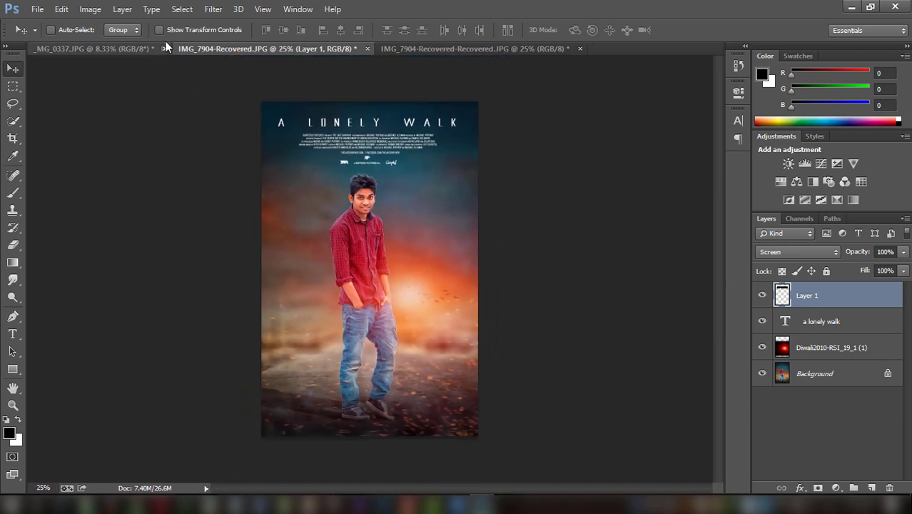
left_click(160, 29)
left_click_drag(456, 134, 464, 132)
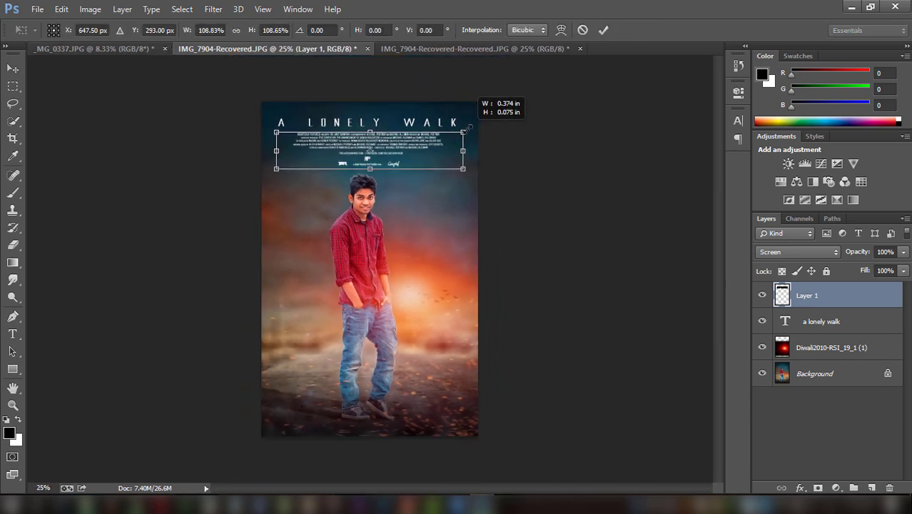
left_click(606, 29)
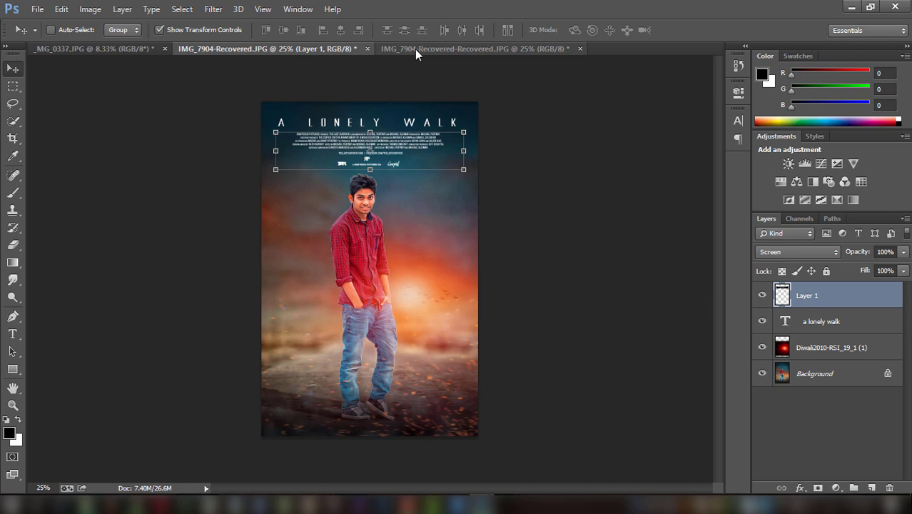
left_click(159, 29)
left_click(856, 324)
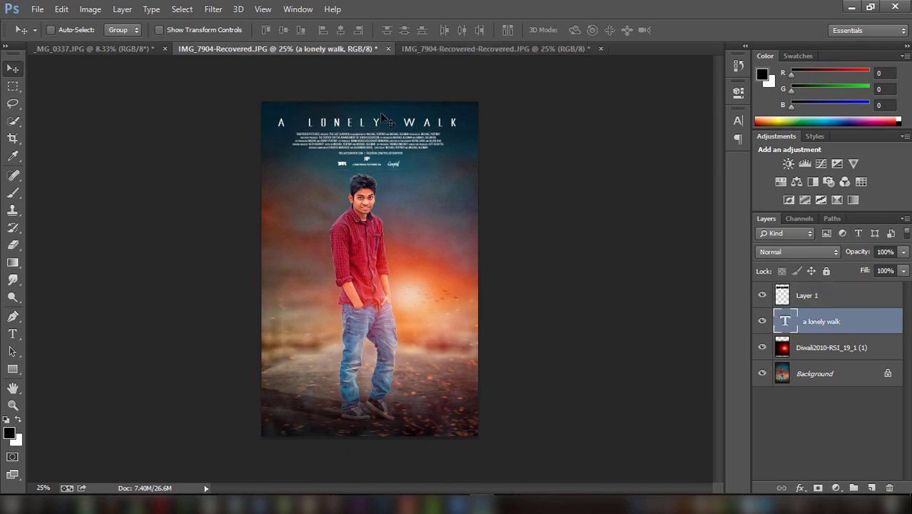
key("shift+Up")
key("shift+Up")
key("shift+Up")
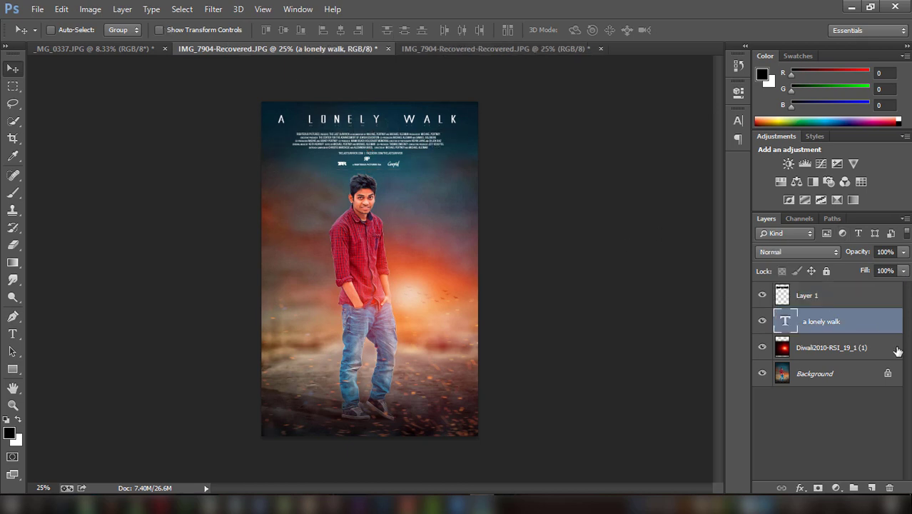
- Add a 75%-opacity drop shadow to the 'A LONELY WALK' title, with size 147 and spread 0
left_click(801, 487)
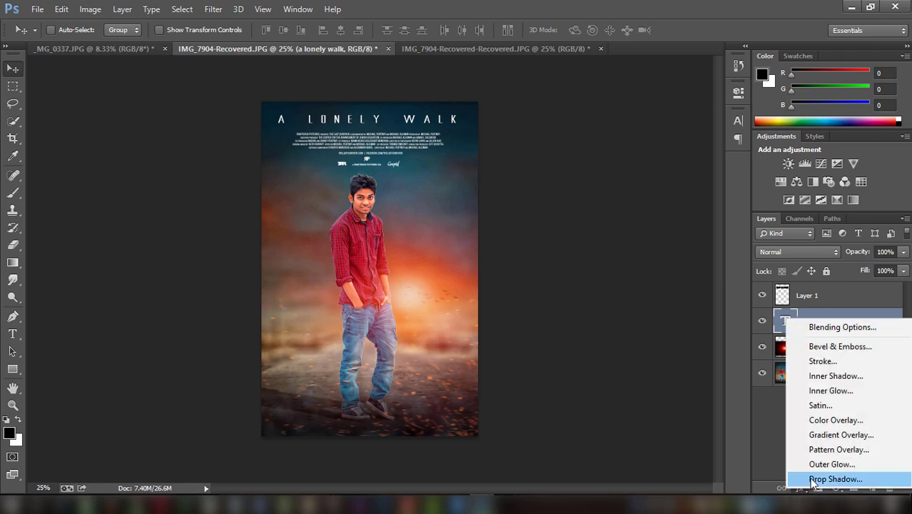
left_click(814, 479)
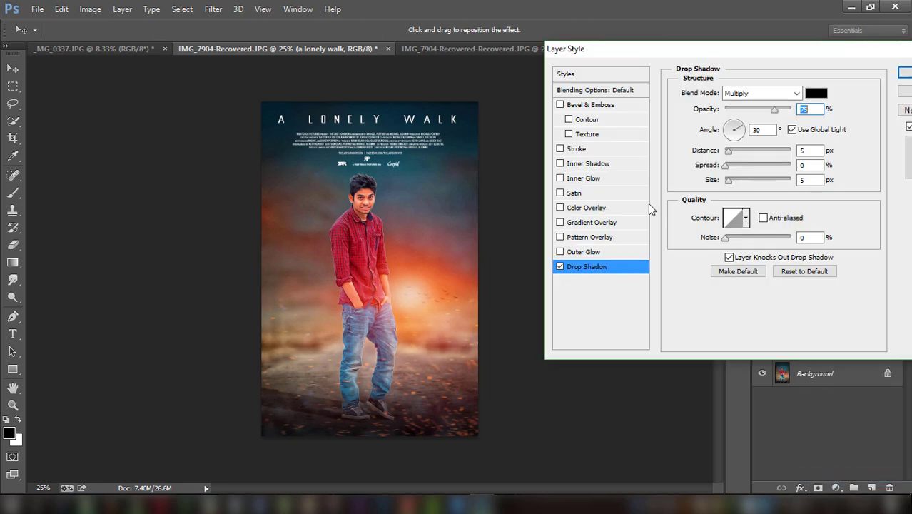
left_click(726, 239)
mouse_move(728, 180)
left_mouse_down()
mouse_move(759, 181)
mouse_move(727, 174)
left_mouse_up()
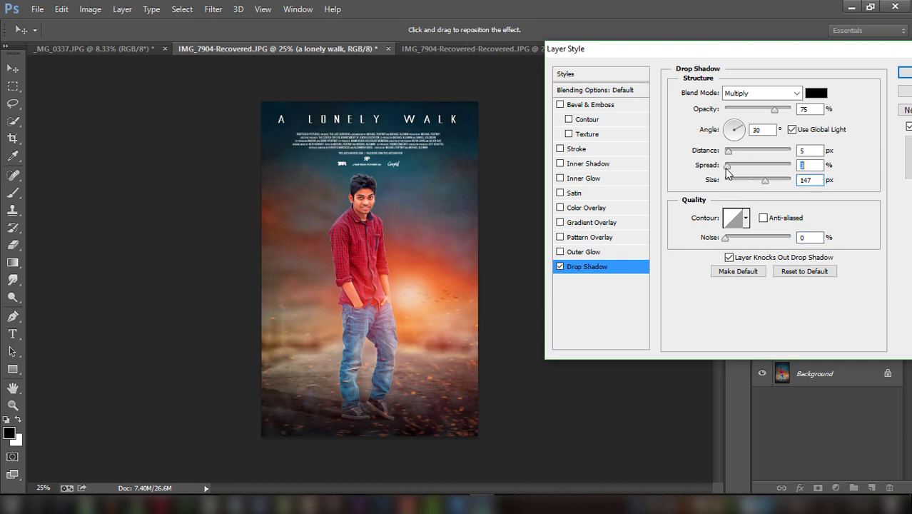
left_click(731, 168)
mouse_move(739, 168)
left_mouse_down()
mouse_move(726, 167)
mouse_move(737, 148)
left_mouse_up()
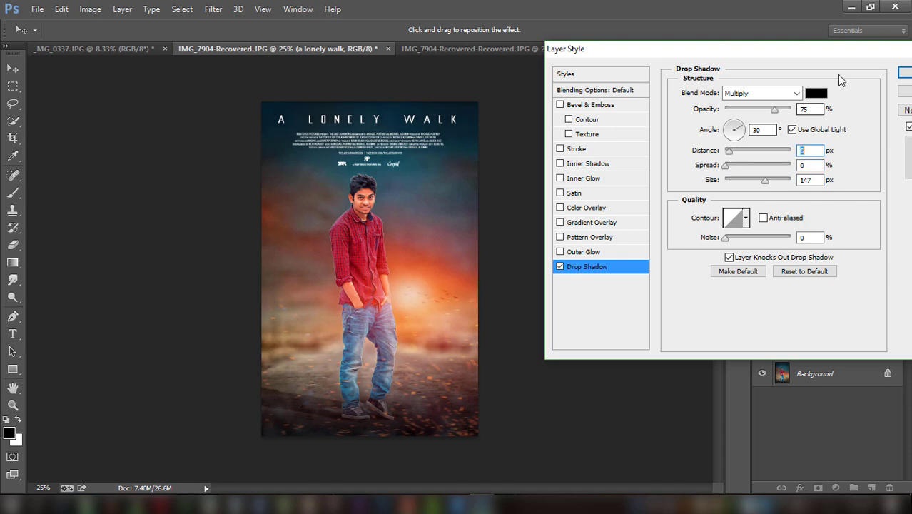
left_click(904, 74)
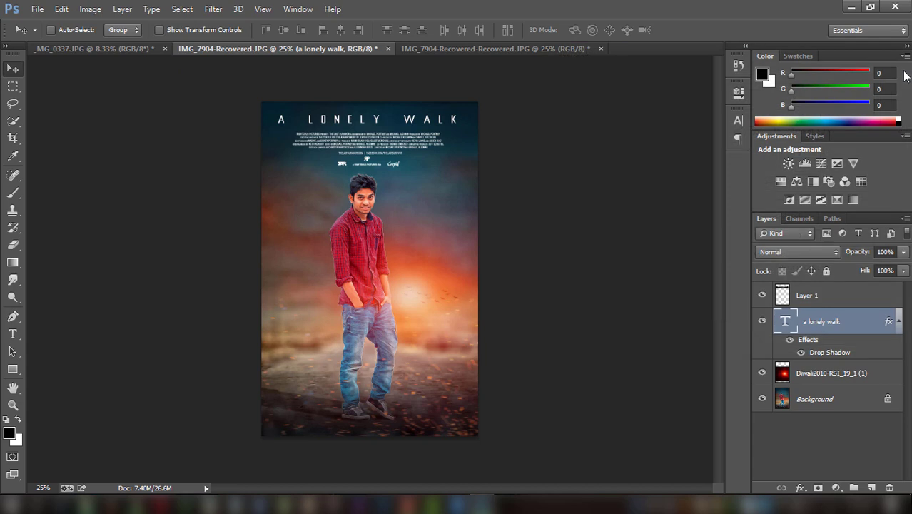
left_click(830, 298, "shift")
- Select the flare and Background layers with the others and flatten the image
left_click(833, 374, "shift")
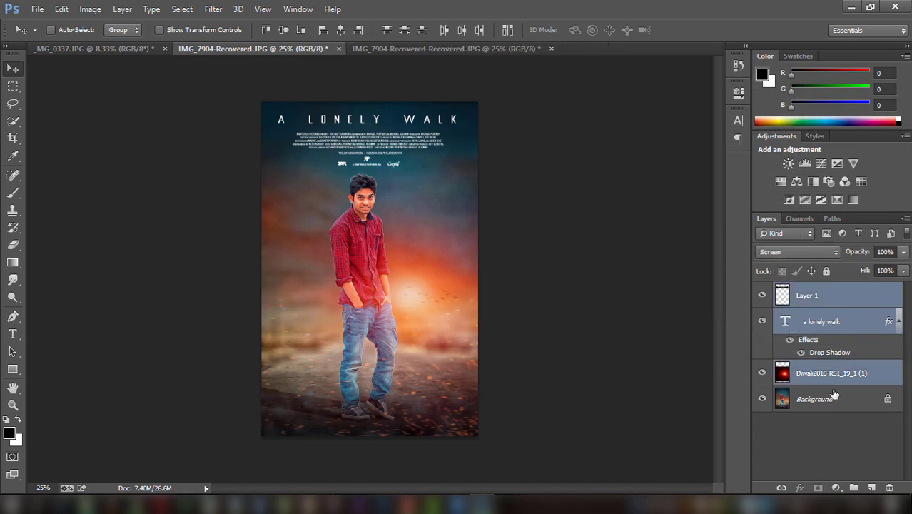
left_click(834, 394, "shift")
right_click(834, 395)
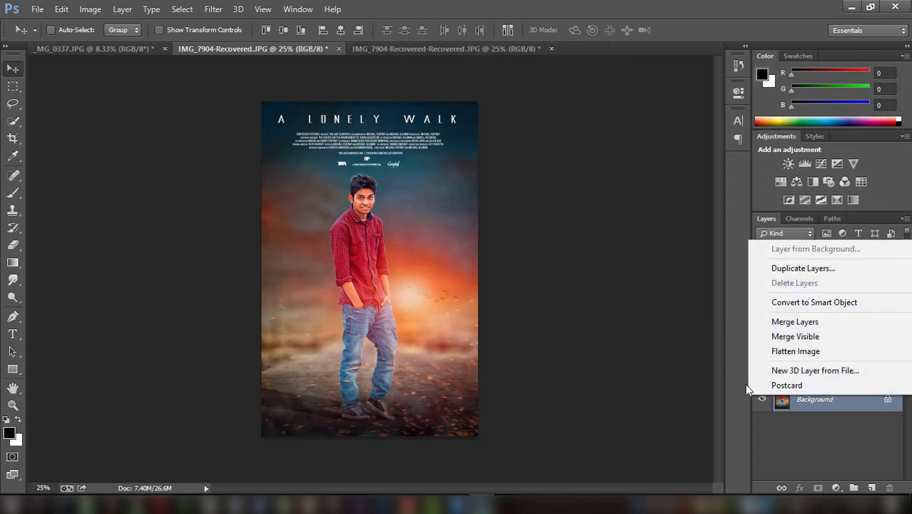
left_click(798, 350)
- In the Camera Raw Filter, add a graduated filter rising from the bottom with exposure -1.50
left_click(213, 9)
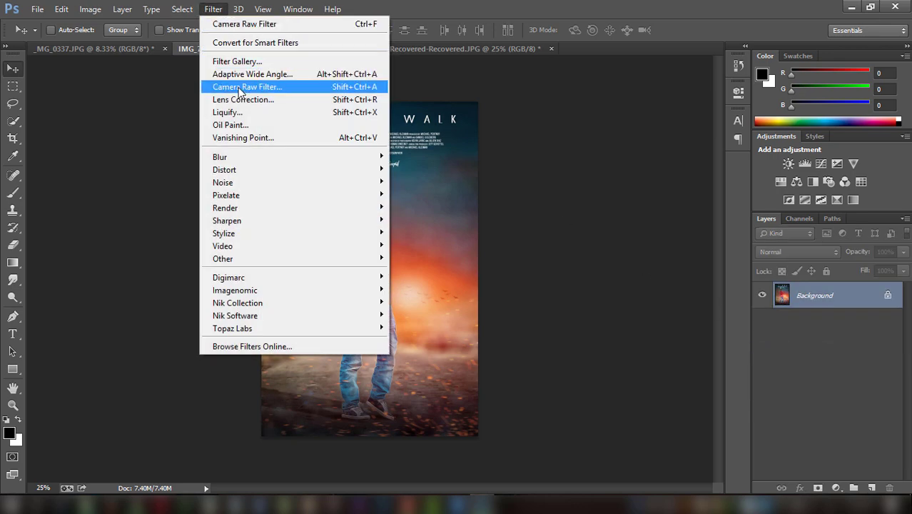
left_click(343, 87)
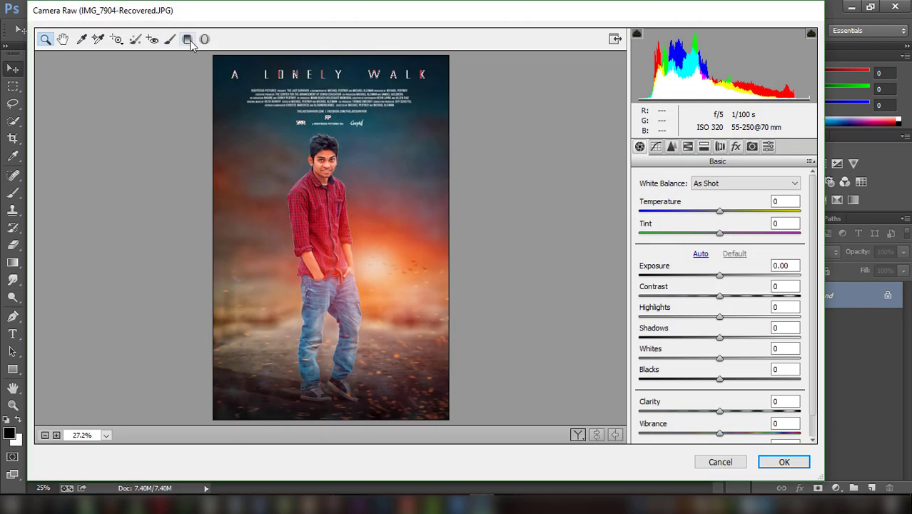
left_click(187, 39)
left_click_drag(365, 422, 366, 340)
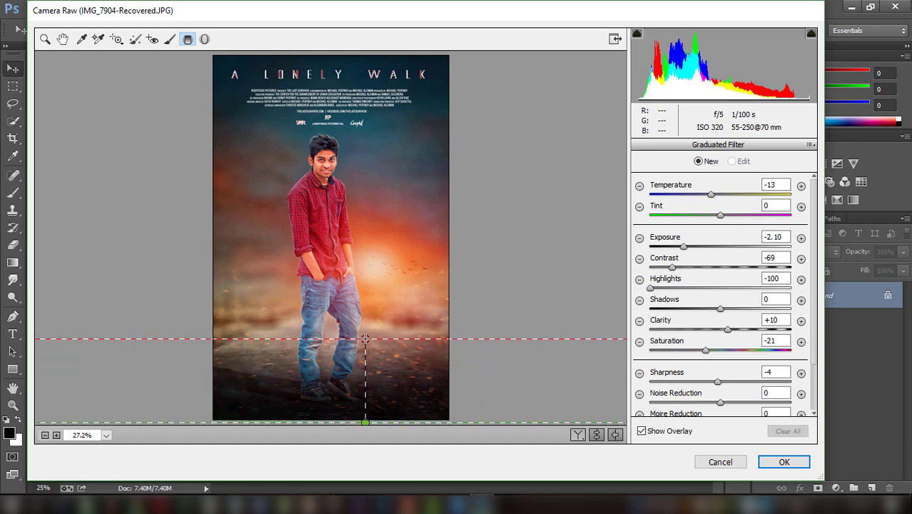
left_click_drag(678, 248, 703, 248)
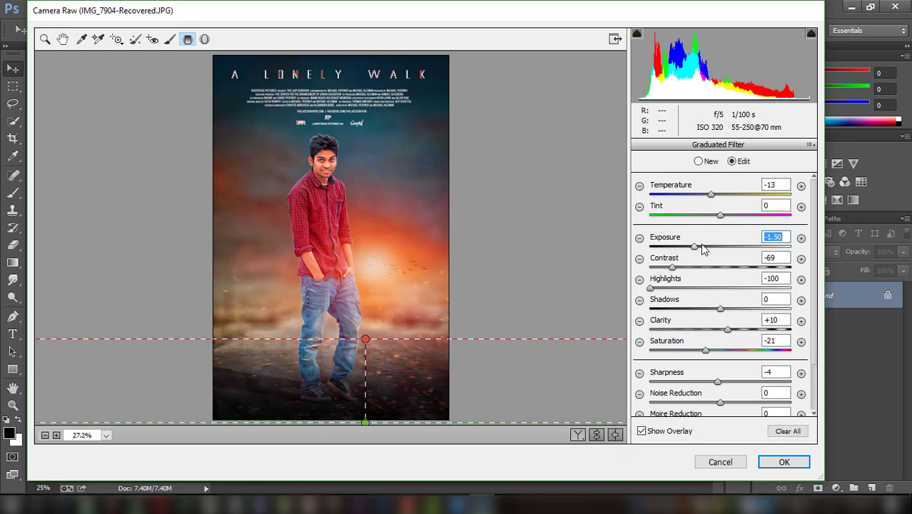
left_click(781, 462)
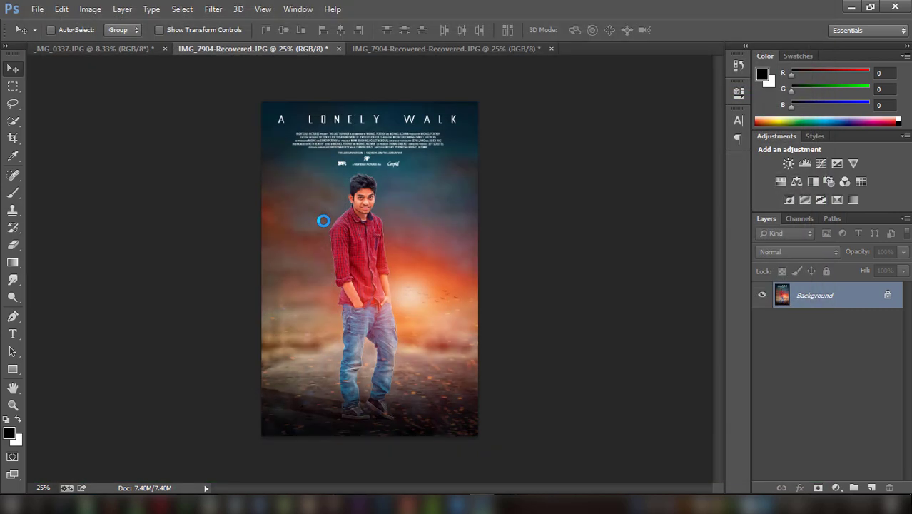